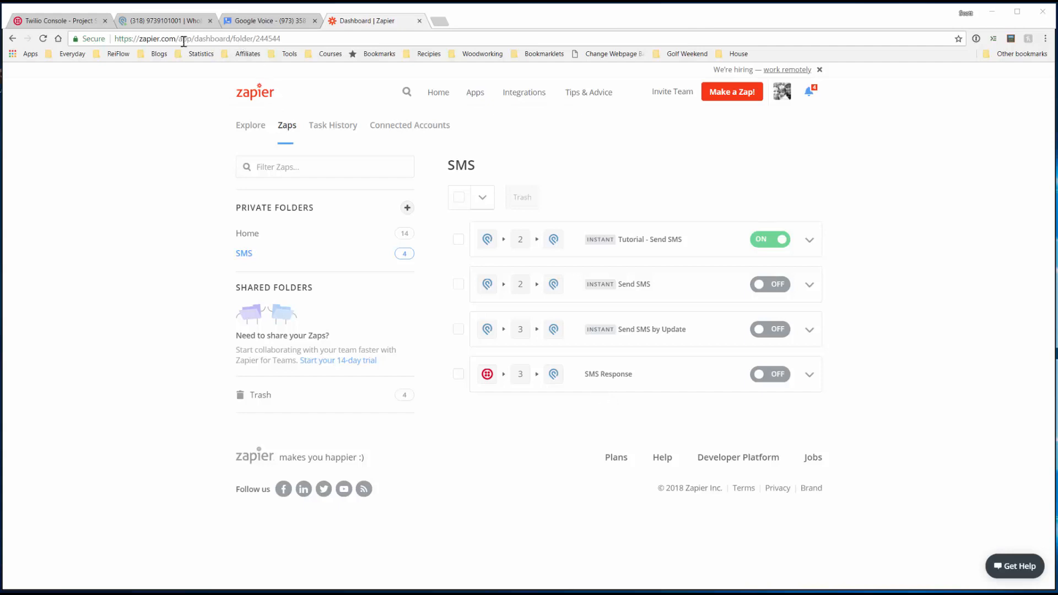
Look over the SMS item in Podio and the Twilio project settings, and return to the Zapier dashboard
{"action": "left_click", "coordinate": [178, 24]}
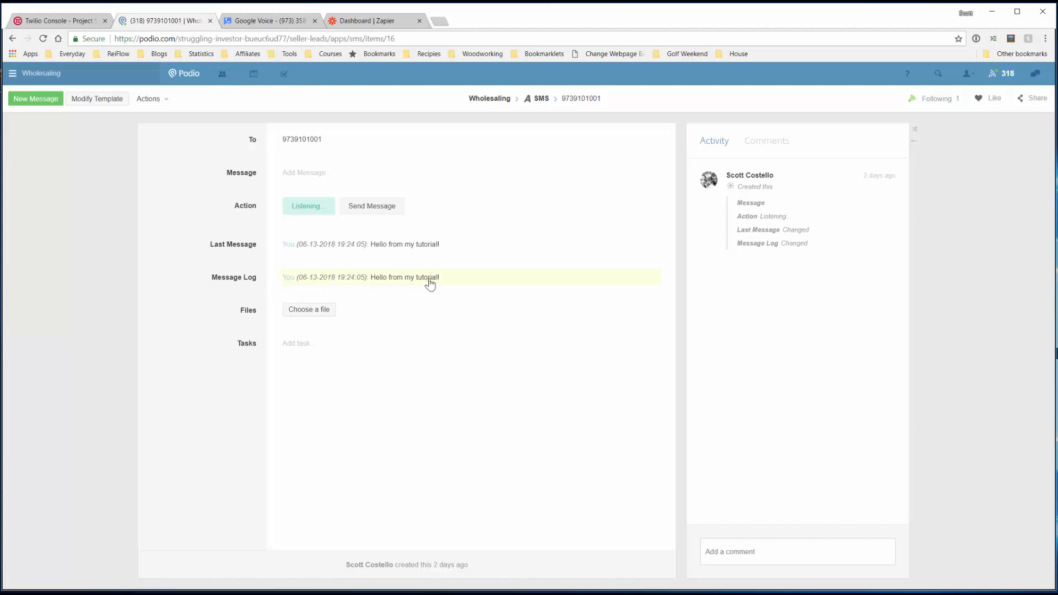
{"action": "left_click", "coordinate": [87, 24]}
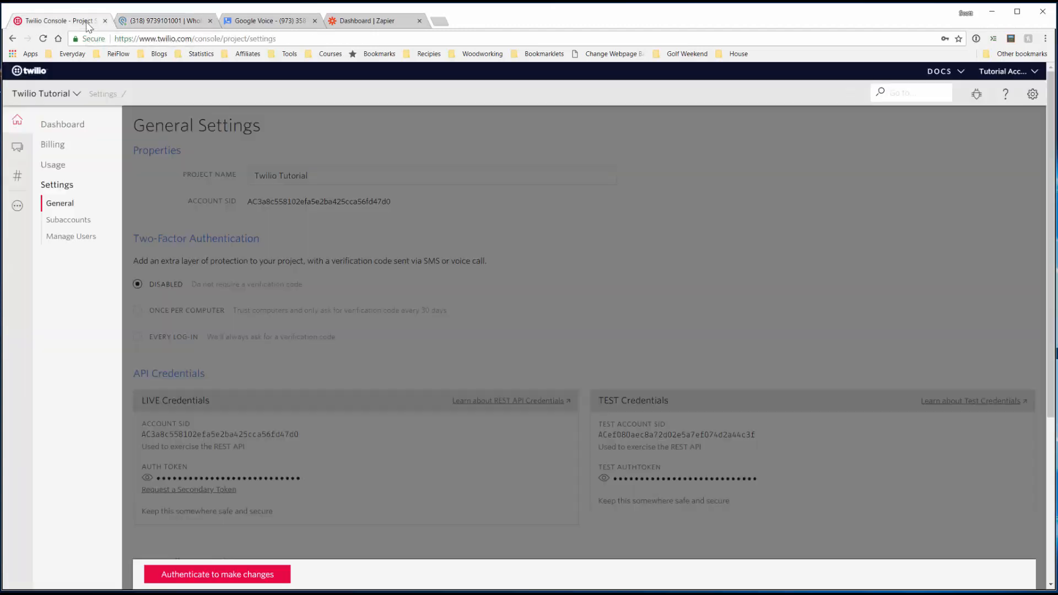
{"action": "left_click", "coordinate": [361, 21]}
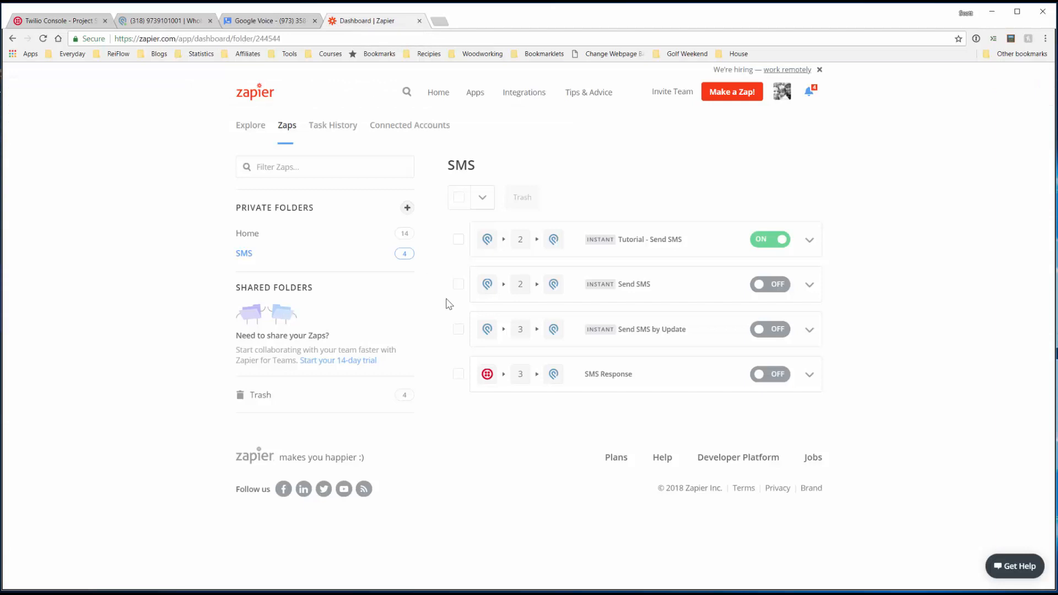
Create a new Zap with Twilio as the trigger app and New SMS as the trigger
{"action": "left_click", "coordinate": [730, 108]}
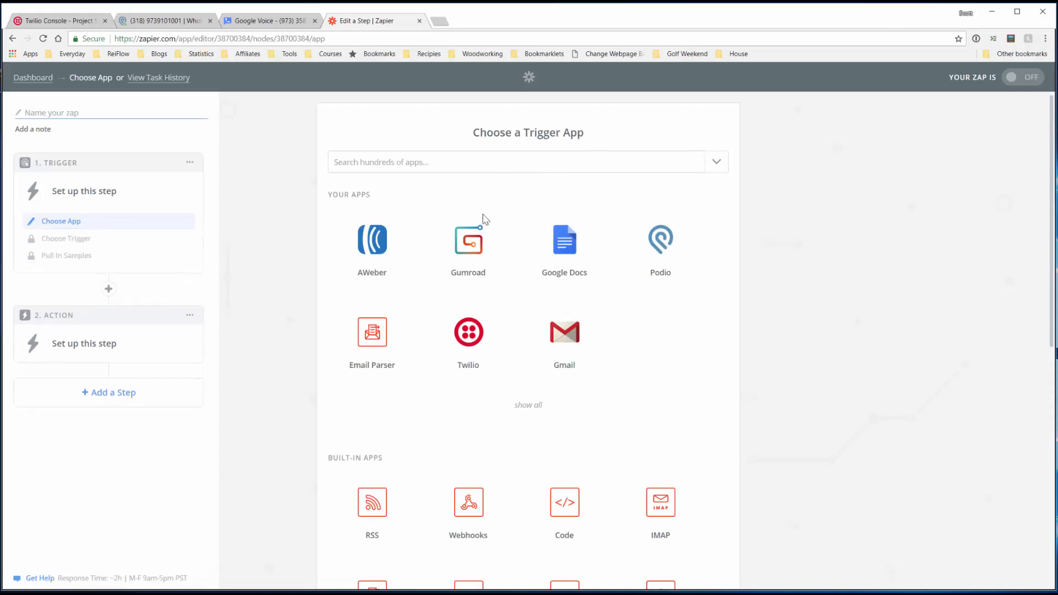
{"action": "left_click", "coordinate": [472, 328]}
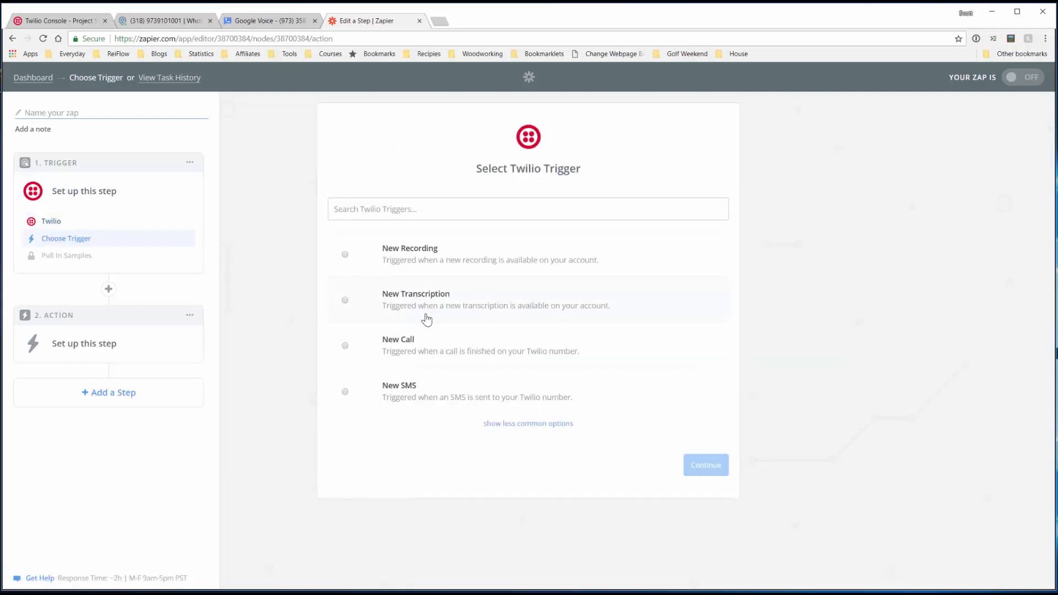
{"action": "left_click", "coordinate": [400, 401]}
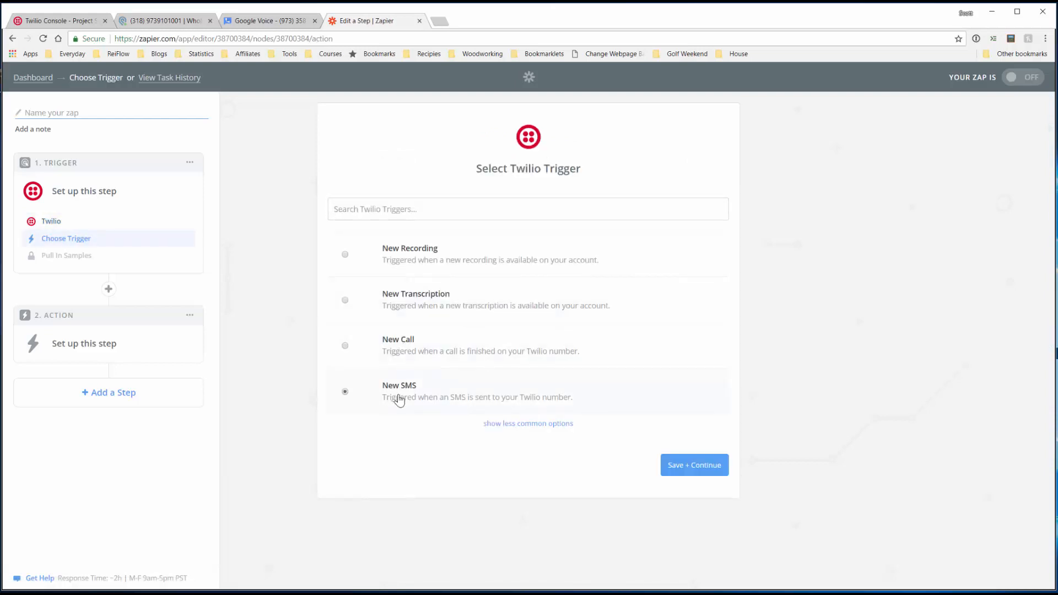
{"action": "left_click", "coordinate": [675, 467]}
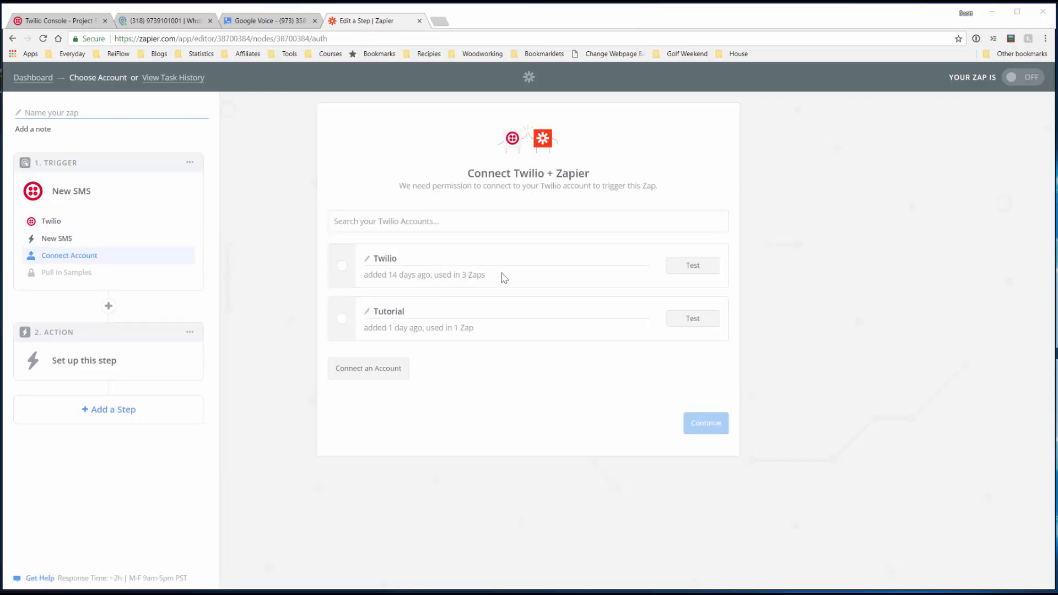
Choose and test the Tutorial Twilio account for the trigger, and save the choice
{"action": "left_click", "coordinate": [343, 318]}
{"action": "left_click", "coordinate": [700, 324]}
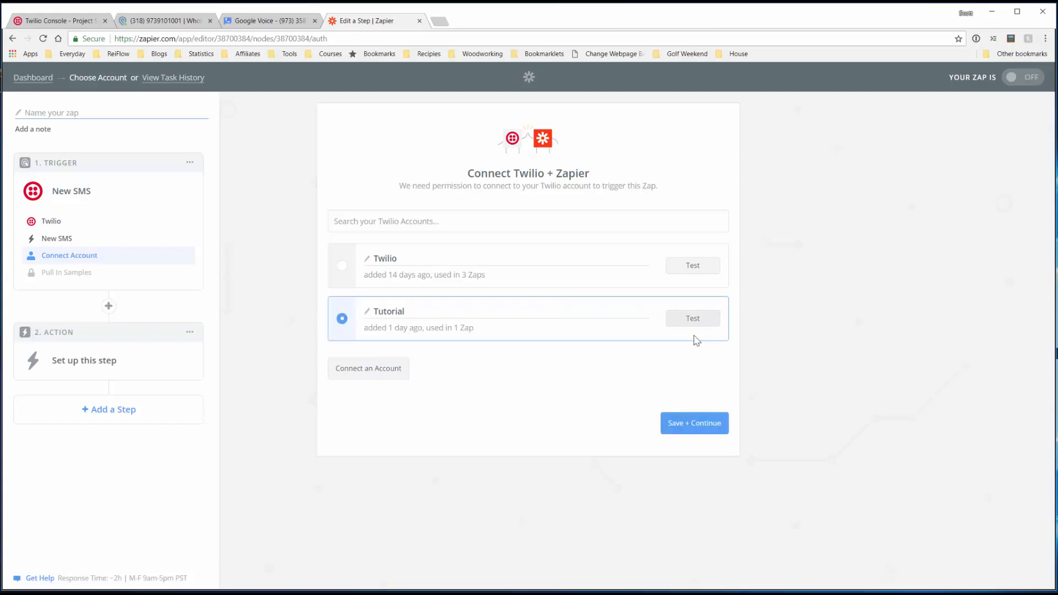
{"action": "left_click", "coordinate": [699, 427]}
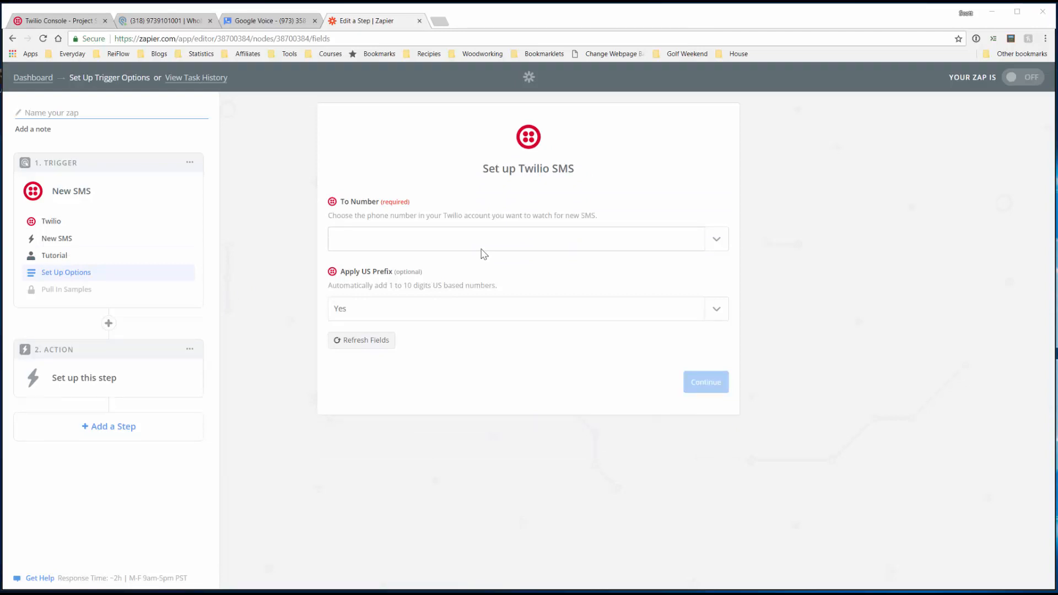
Set the trigger's To Number to the Twilio account's phone number and Apply US Prefix to No, and save the options
{"action": "left_click", "coordinate": [712, 247]}
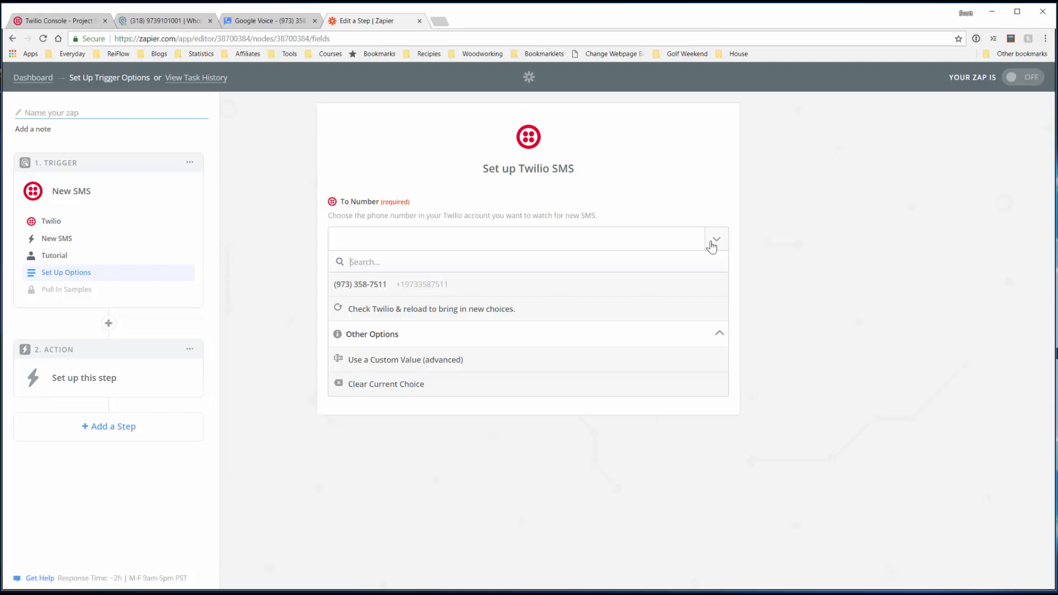
{"action": "left_click", "coordinate": [359, 287]}
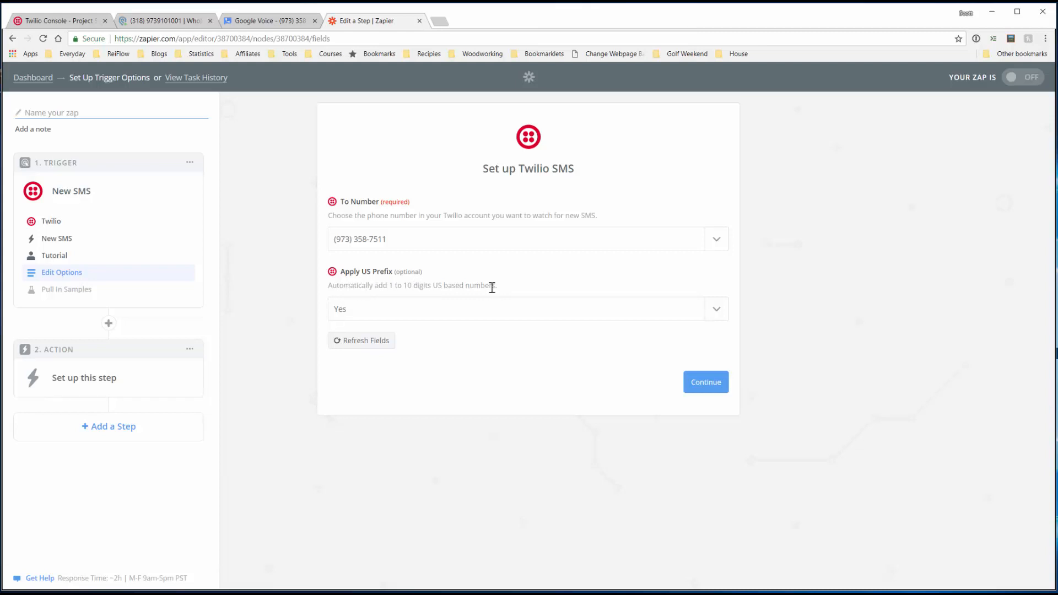
{"action": "left_click", "coordinate": [146, 22]}
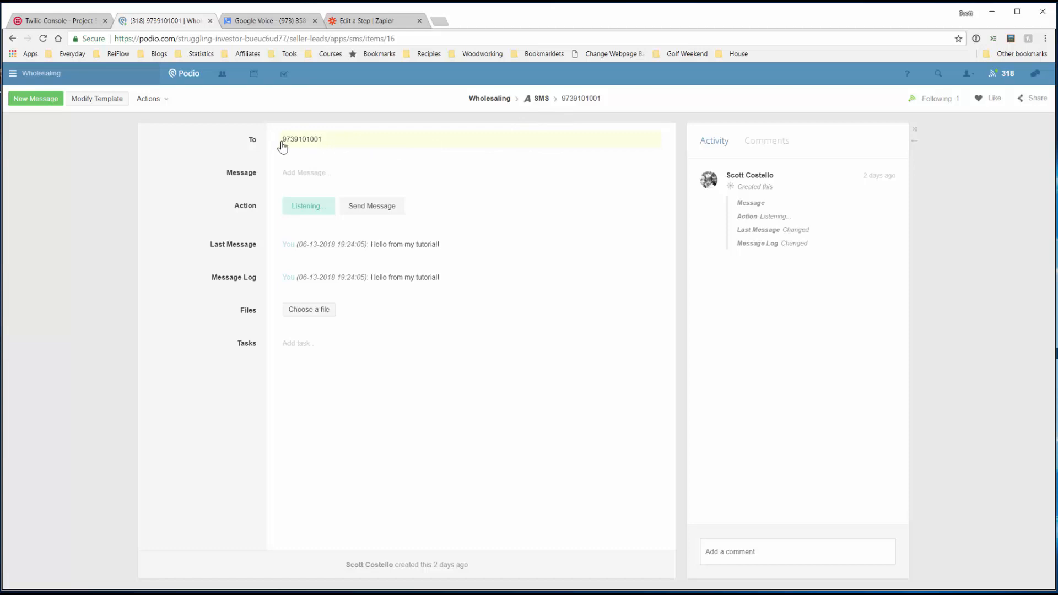
{"action": "left_click", "coordinate": [340, 25]}
{"action": "left_click", "coordinate": [373, 312]}
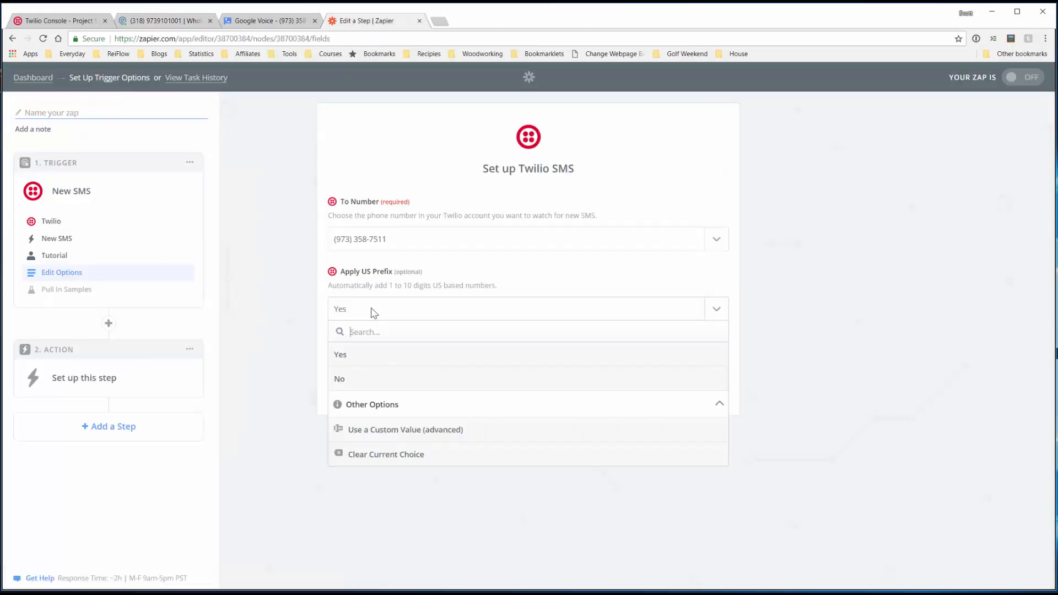
{"action": "left_click", "coordinate": [359, 378]}
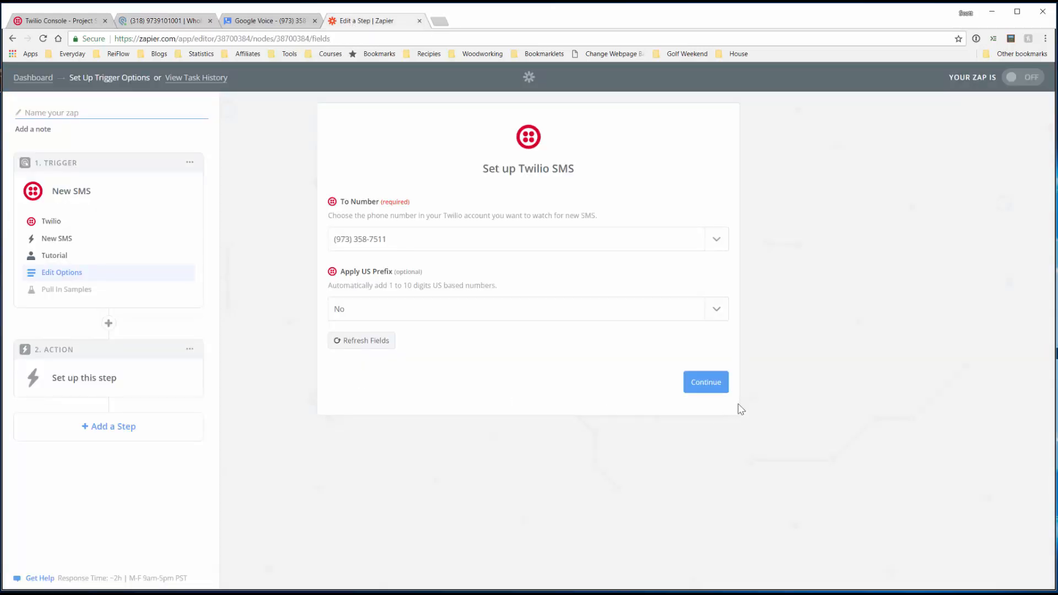
{"action": "left_click", "coordinate": [707, 383]}
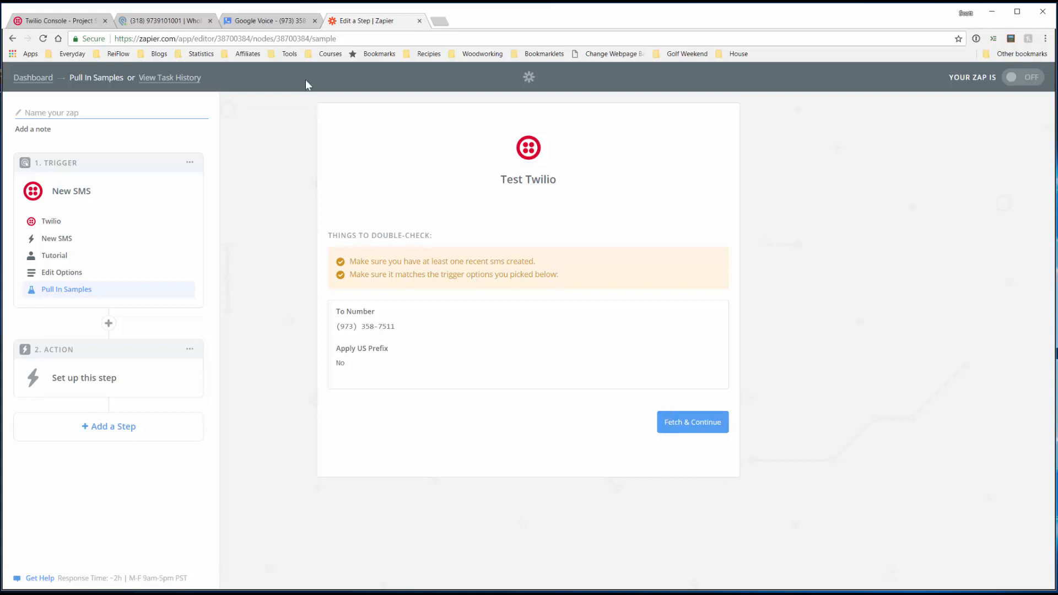
Switch to Google Voice and send the message "Hi back from seller" to the Twilio number
{"action": "left_click", "coordinate": [277, 25]}
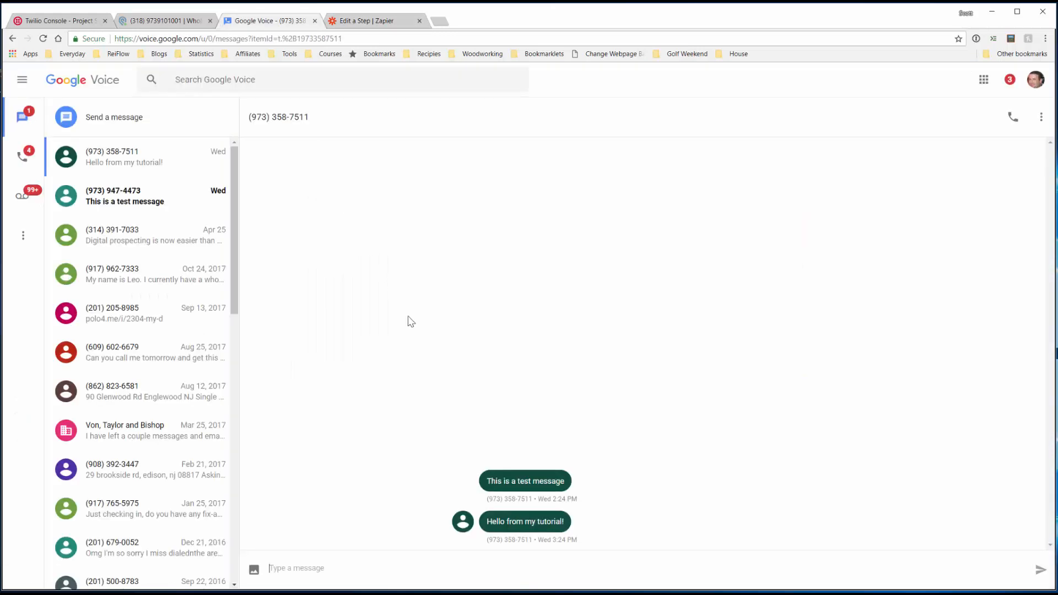
{"action": "left_click", "coordinate": [470, 566]}
{"action": "left_click", "coordinate": [154, 22]}
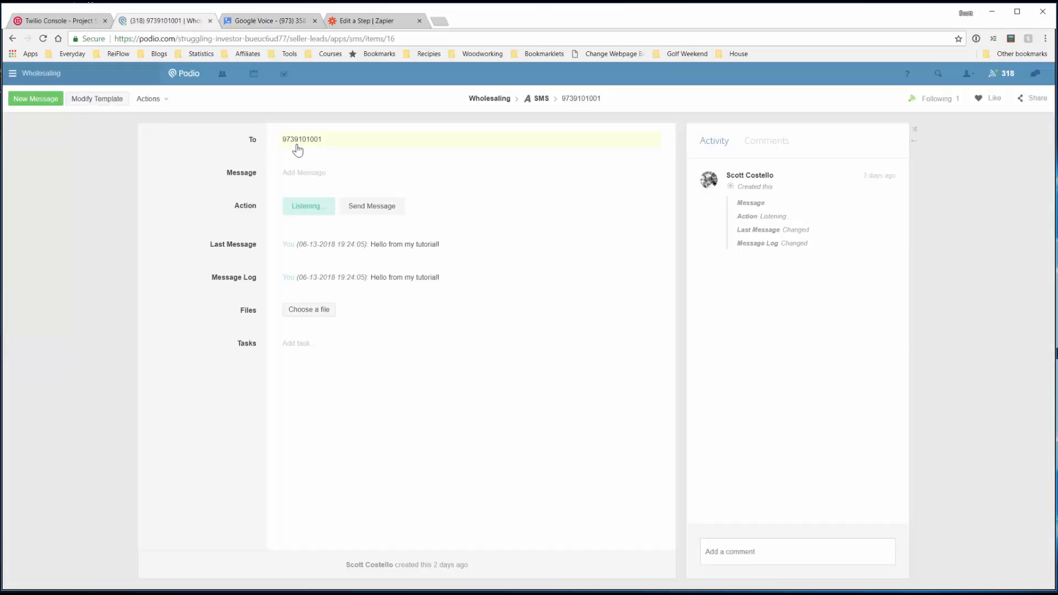
{"action": "left_click", "coordinate": [265, 22]}
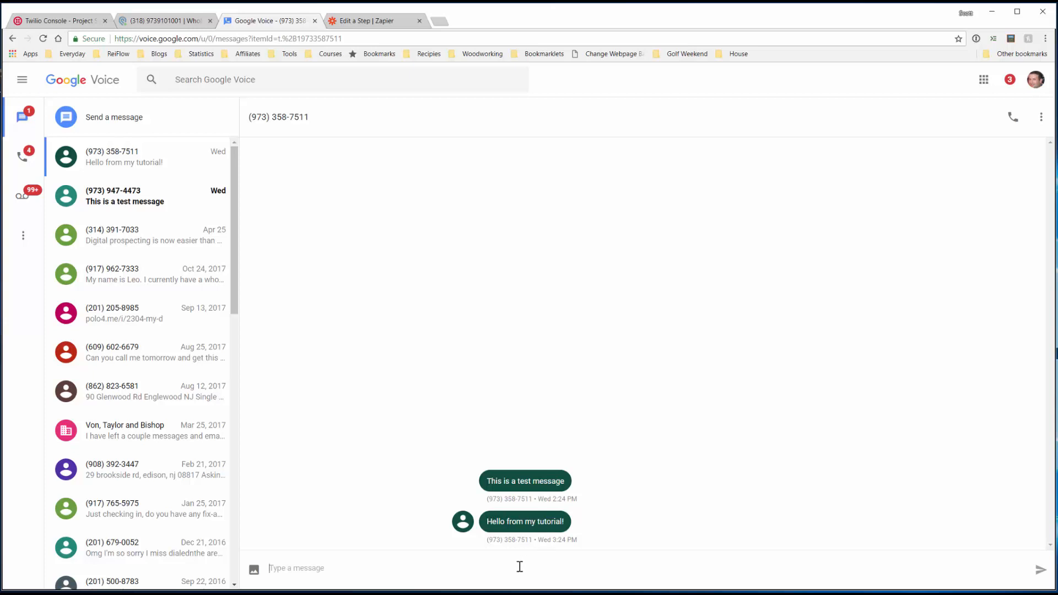
{"action": "type", "text": "Hi back from seller"}
{"action": "key", "text": "Return"}
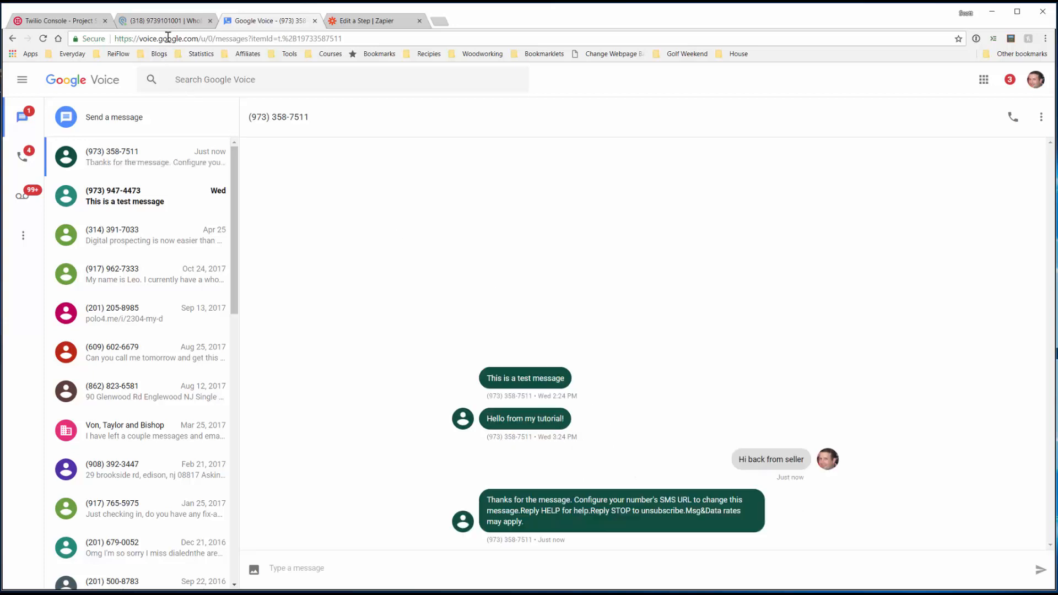
Return to Zapier, fetch the sample SMS to test the Twilio trigger, and continue to the action step
{"action": "left_click", "coordinate": [364, 25]}
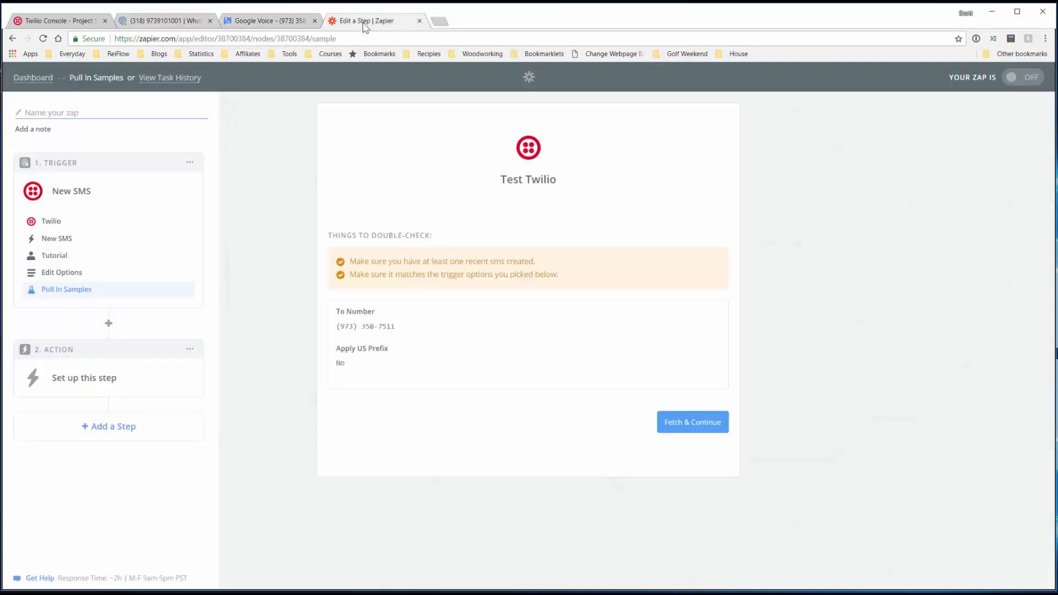
{"action": "left_click", "coordinate": [689, 425]}
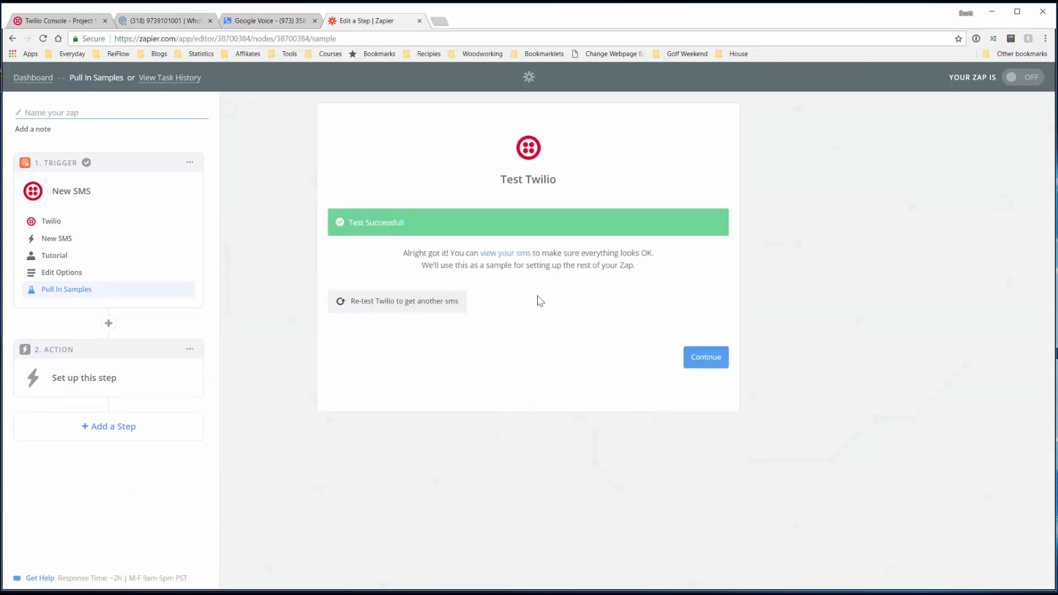
{"action": "left_click", "coordinate": [708, 369]}
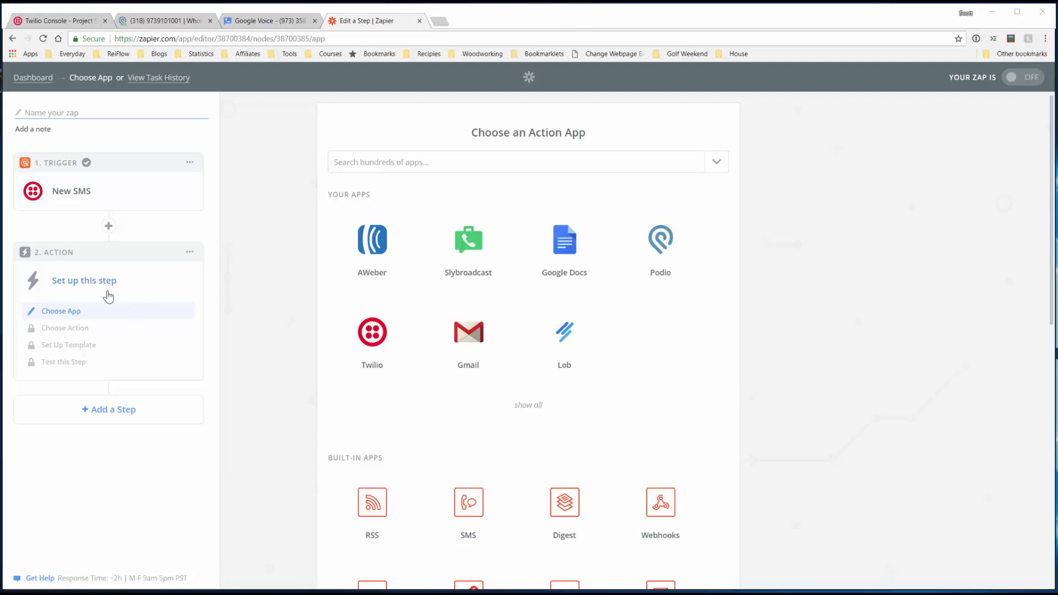
Choose Formatter by Zapier as the action app and save Text as its action
{"action": "left_click", "coordinate": [453, 165]}
{"action": "type", "text": "Formm"}
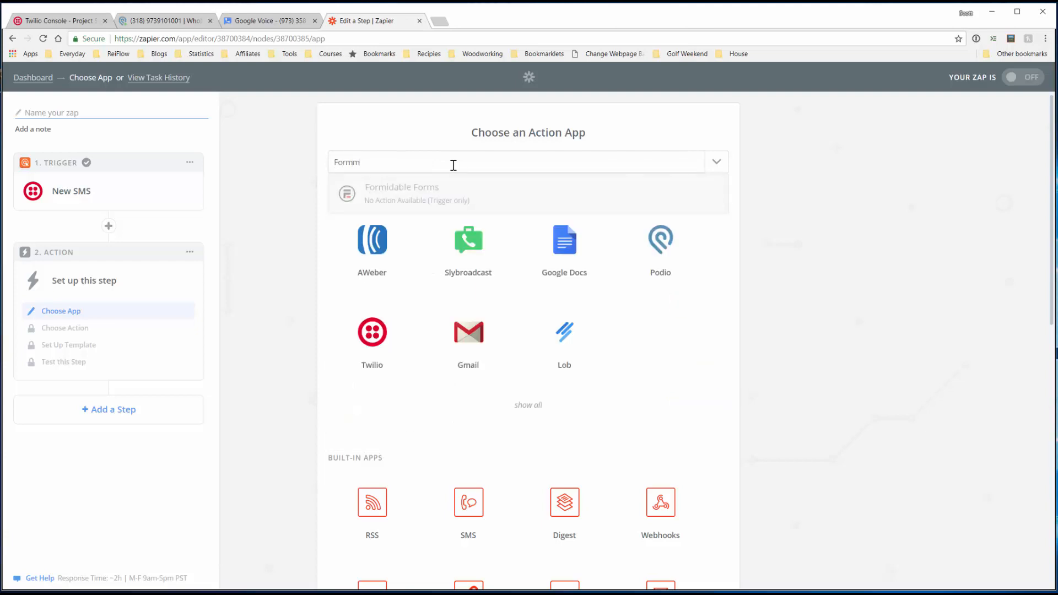
{"action": "key", "text": "BackSpace"}
{"action": "type", "text": "a"}
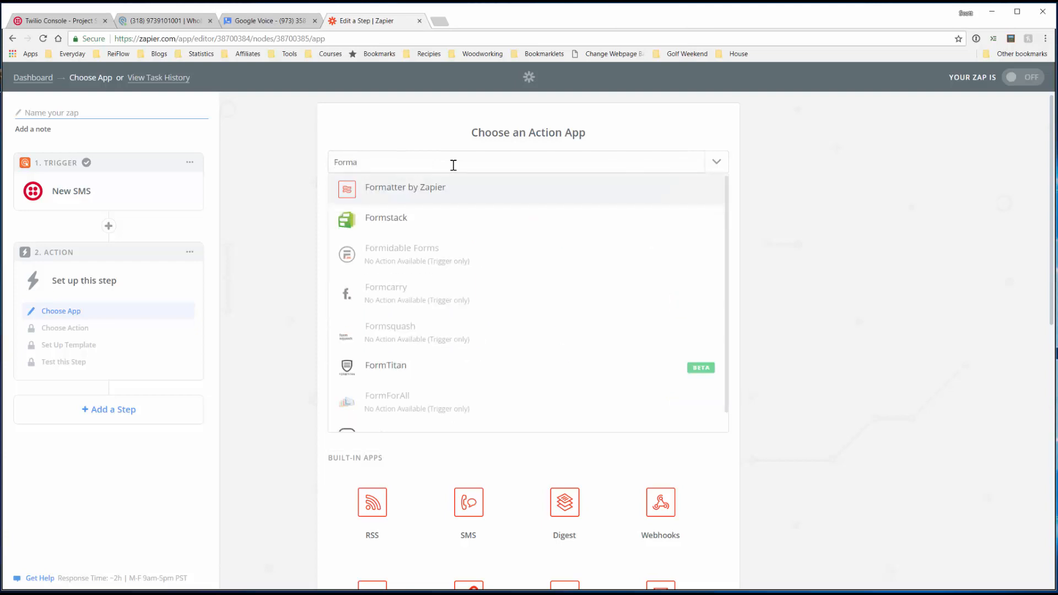
{"action": "left_click", "coordinate": [451, 187]}
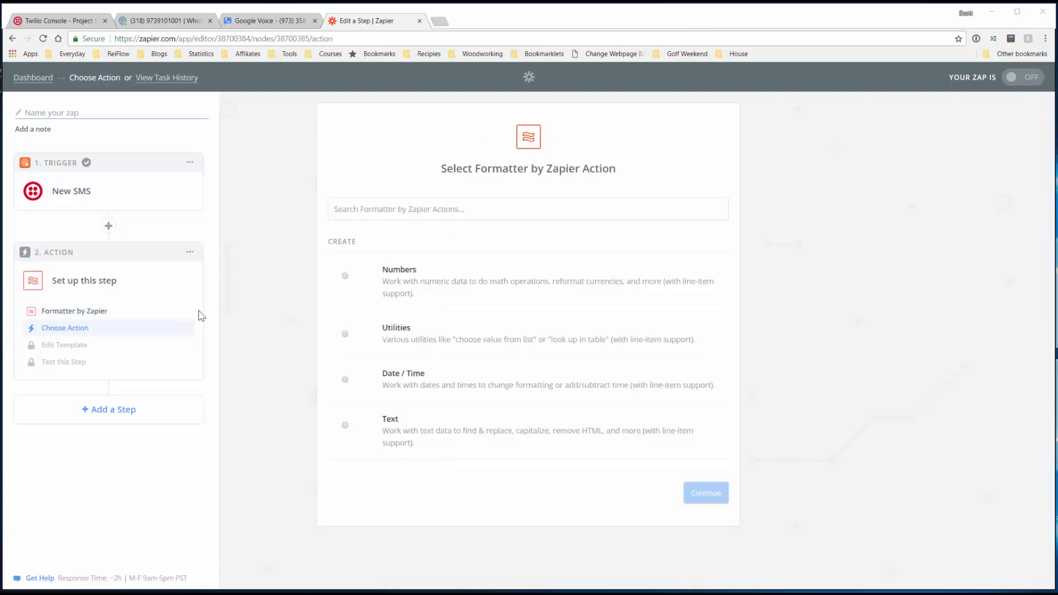
{"action": "left_click", "coordinate": [345, 425]}
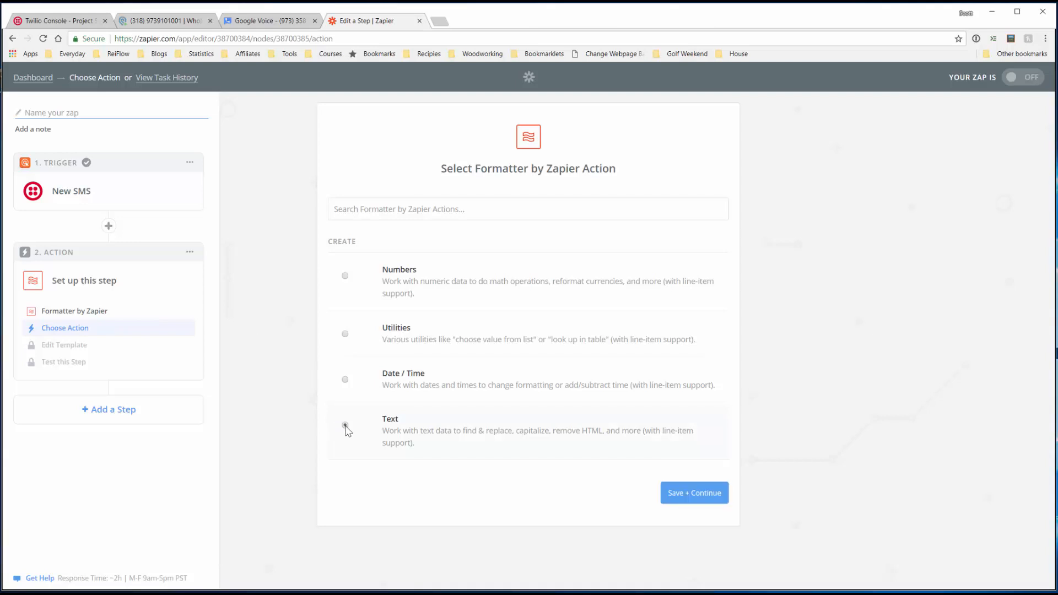
{"action": "left_click", "coordinate": [684, 496]}
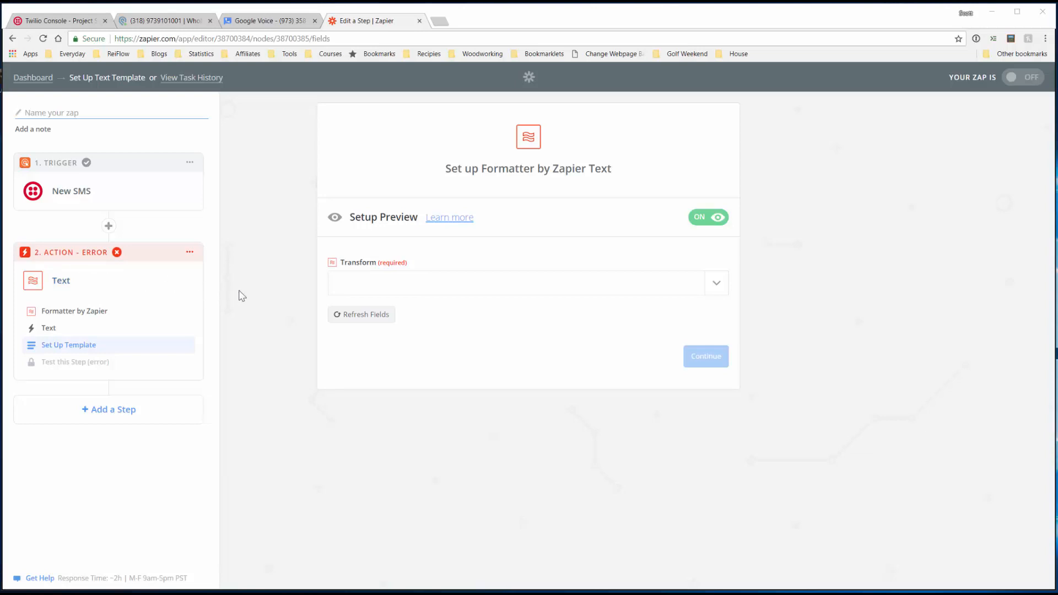
Set the text transform to Replace and use the New SMS From value as its input
{"action": "left_click", "coordinate": [656, 289]}
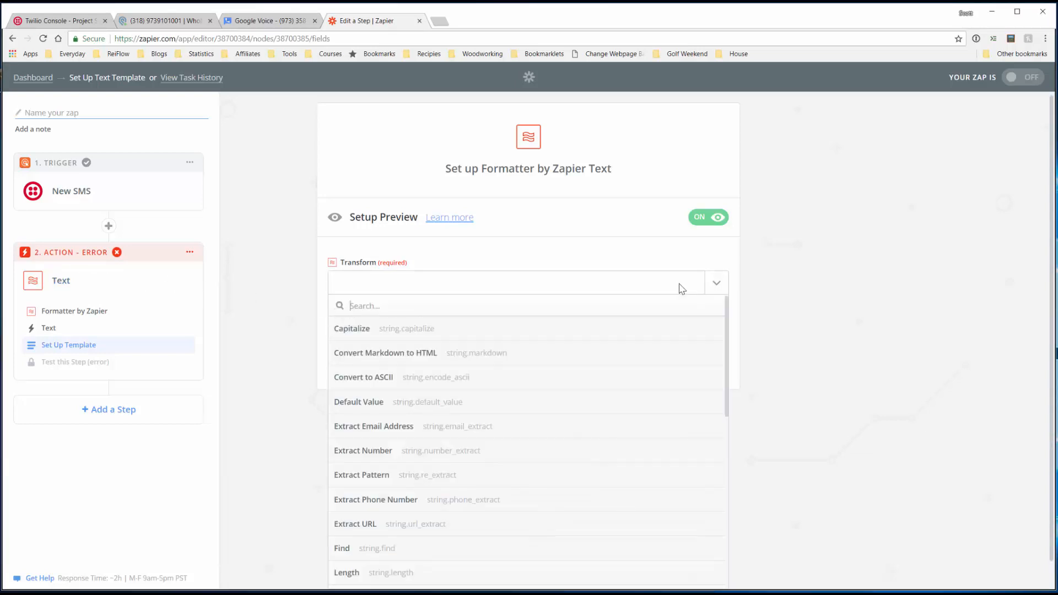
{"action": "type", "text": "replac"}
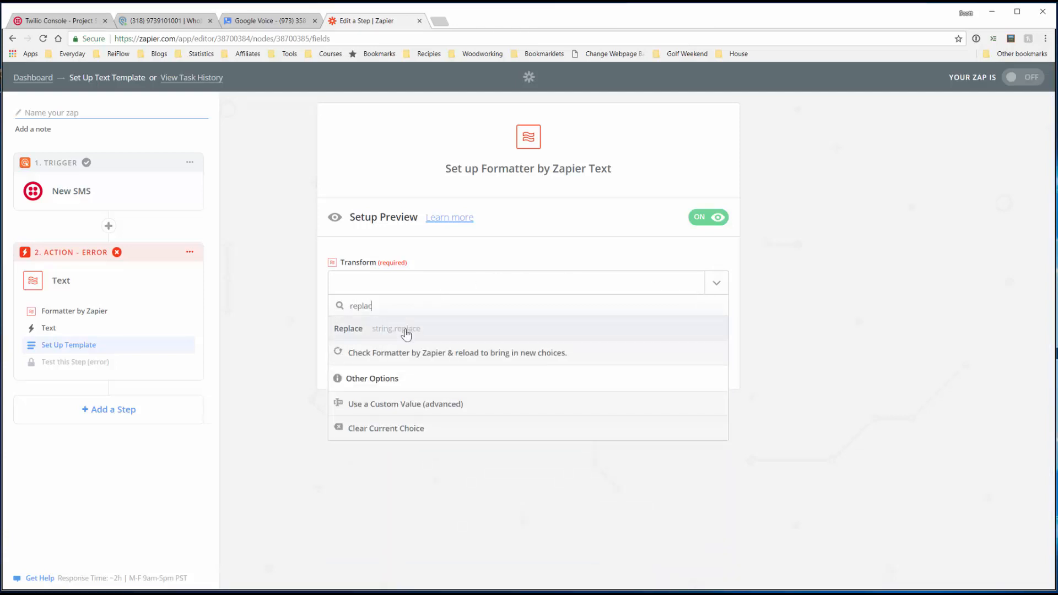
{"action": "left_click", "coordinate": [406, 331]}
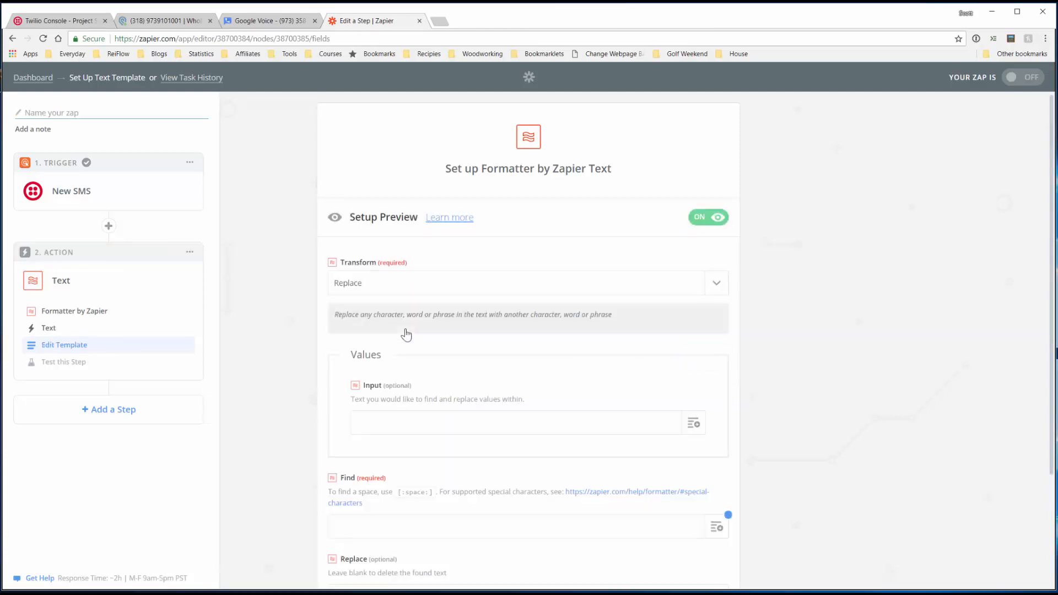
{"action": "scroll", "coordinate": [485, 378], "scroll_direction": "down", "scroll_amount": 1}
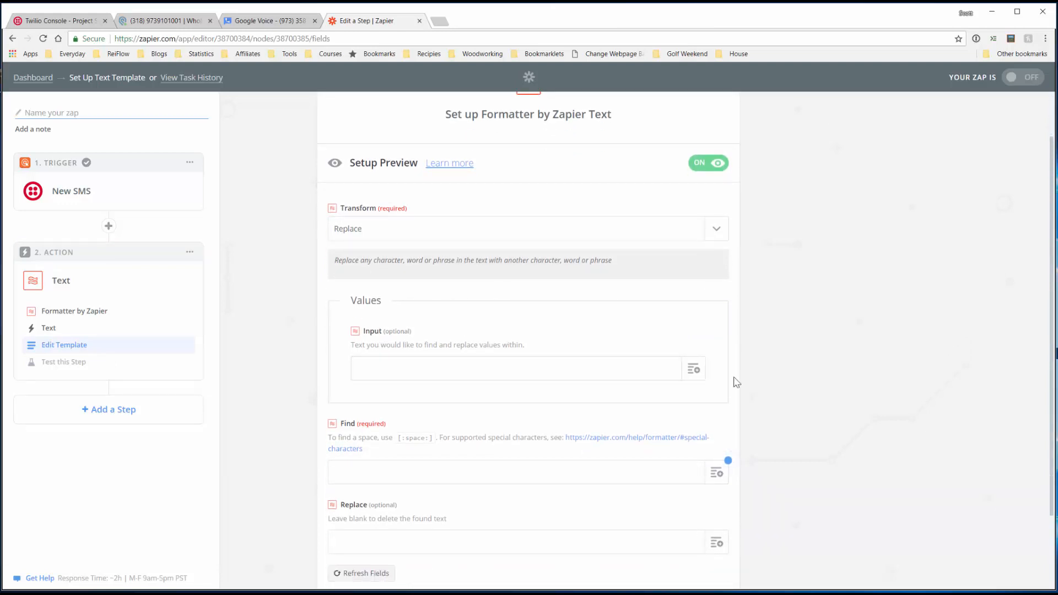
{"action": "left_click", "coordinate": [694, 369]}
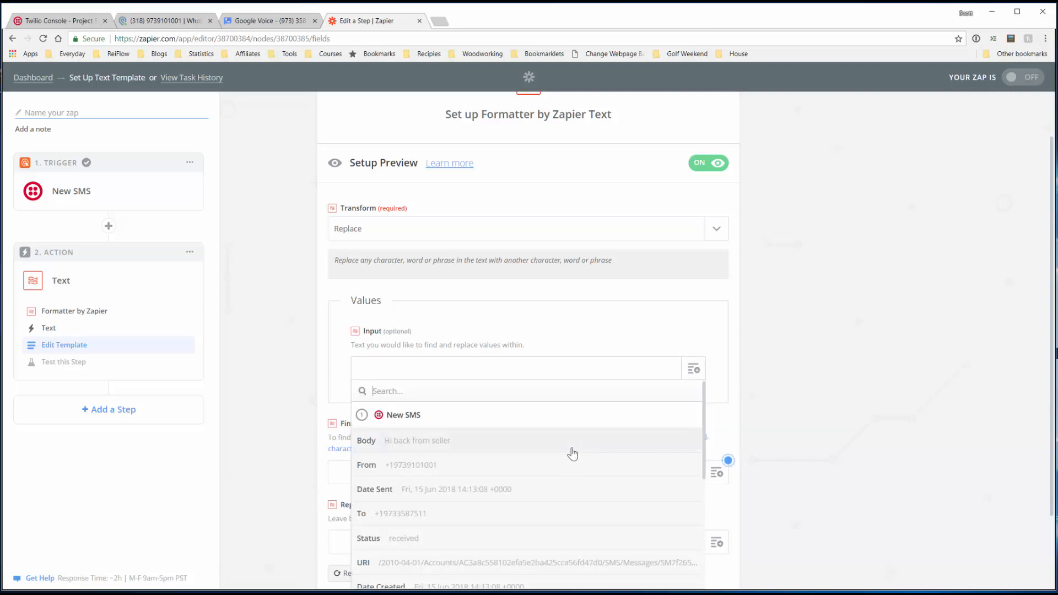
{"action": "left_click", "coordinate": [498, 469]}
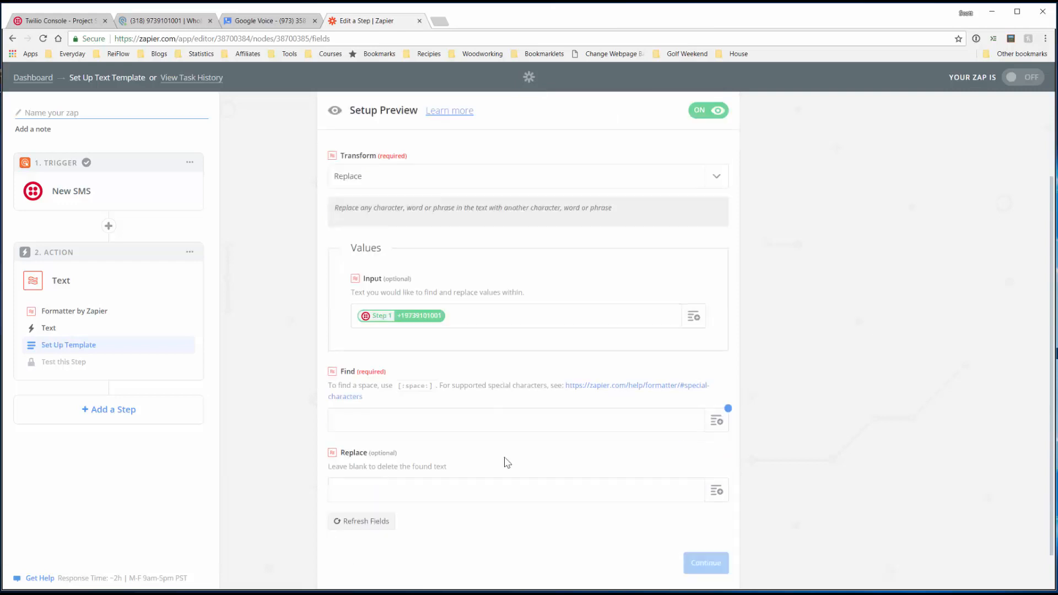
Set the text to find to +1, leave the replacement blank, and save the Formatter template
{"action": "left_click", "coordinate": [507, 420]}
{"action": "type", "text": "+1"}
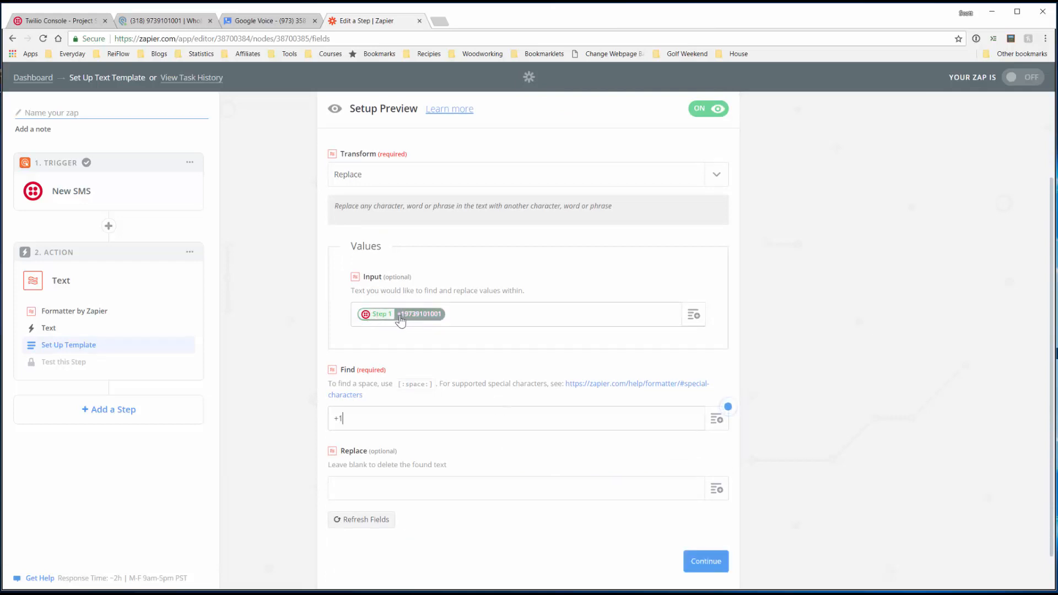
{"action": "left_click", "coordinate": [386, 490]}
{"action": "left_click", "coordinate": [704, 561]}
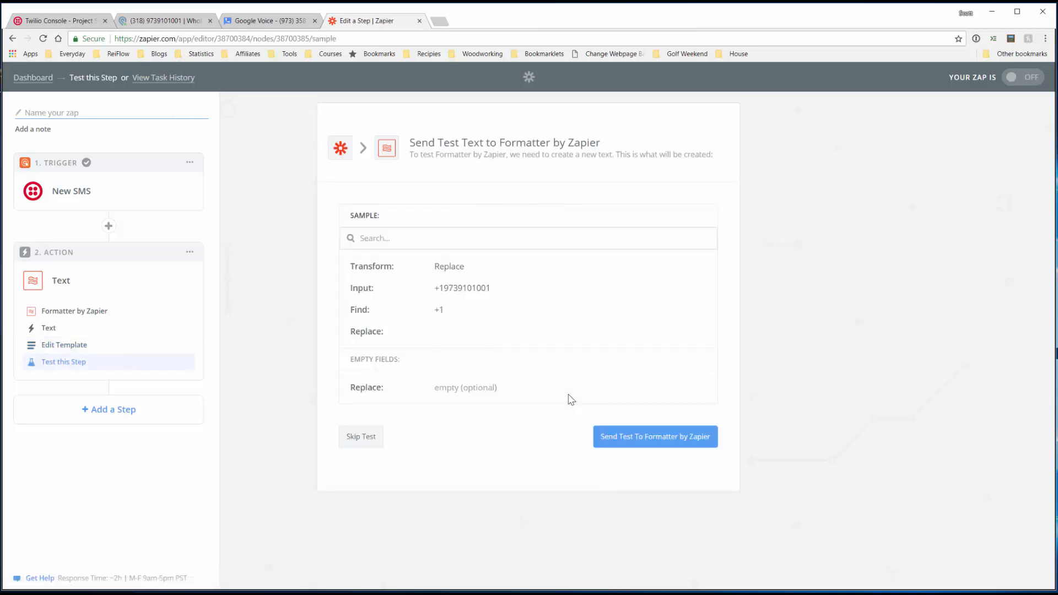
Send the test to the Formatter Text step and add a third action step to the Zap
{"action": "left_click", "coordinate": [630, 443]}
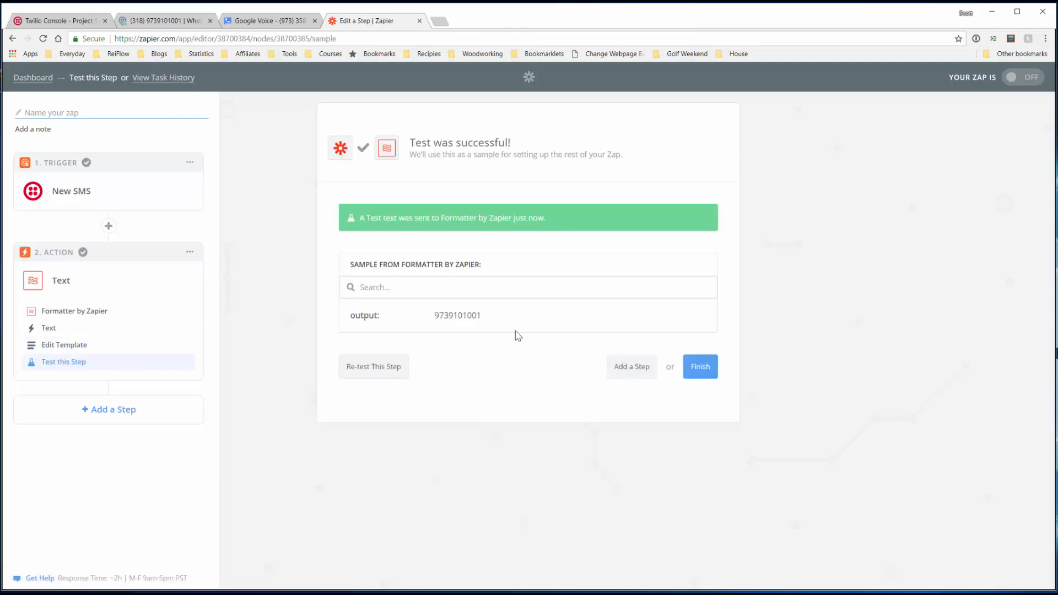
{"action": "left_click", "coordinate": [700, 366]}
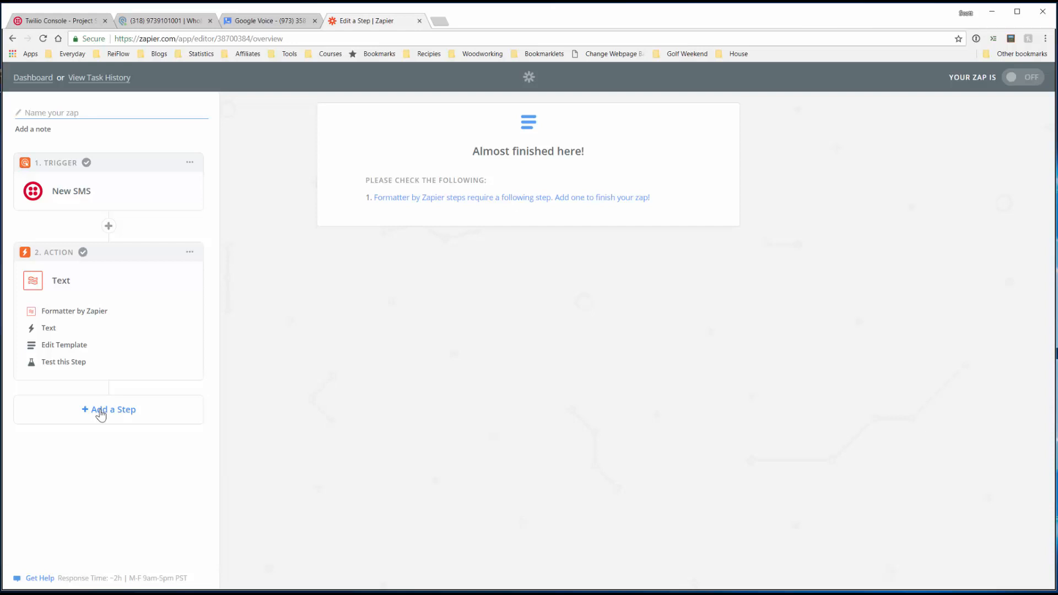
{"action": "left_click", "coordinate": [128, 416]}
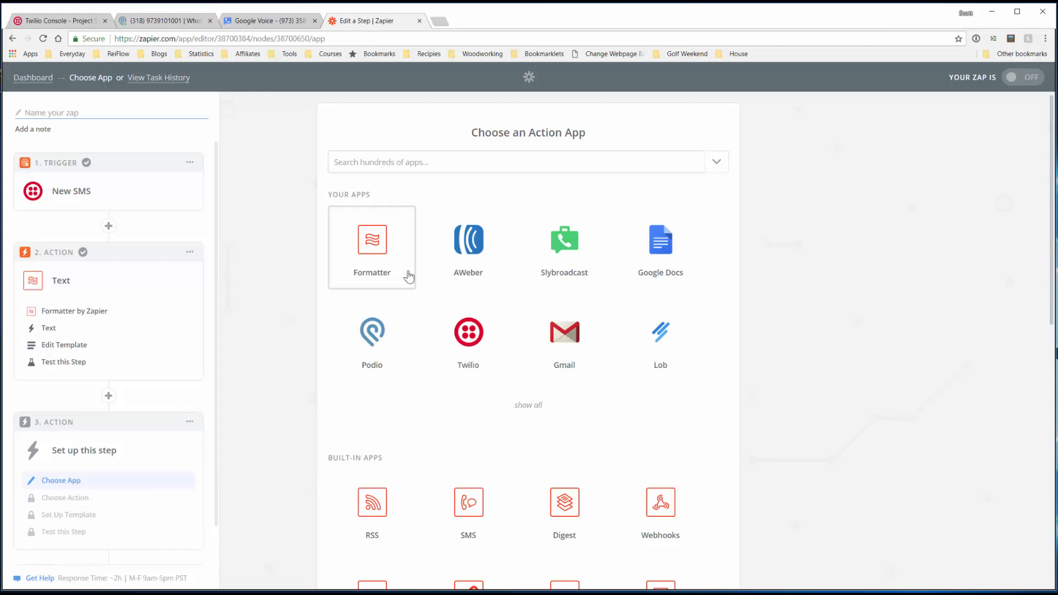
Choose Formatter as the app for the third step and save Date / Time as its action
{"action": "left_click", "coordinate": [389, 260]}
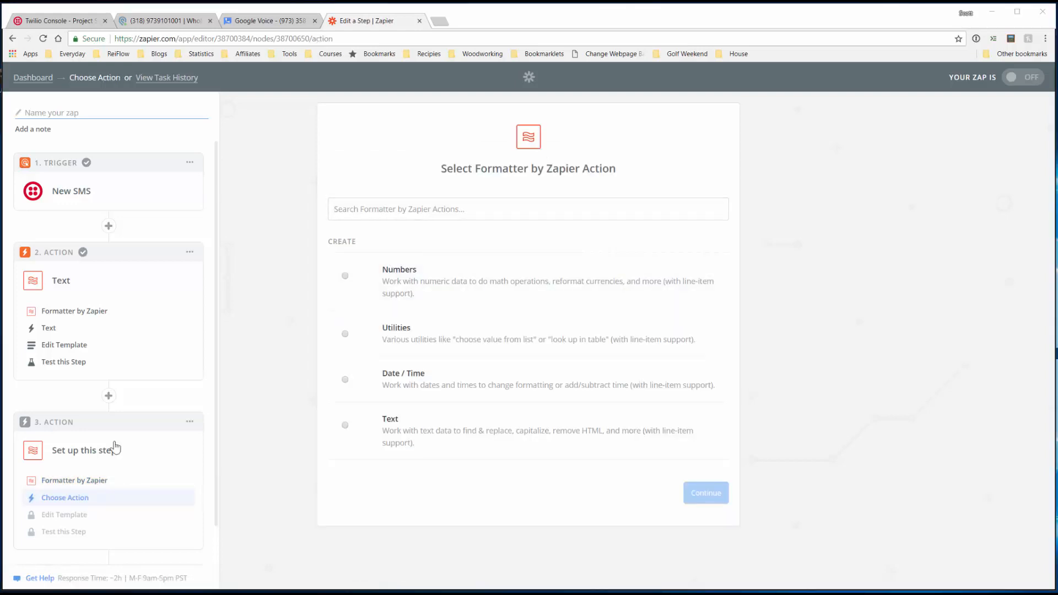
{"action": "left_click", "coordinate": [370, 386]}
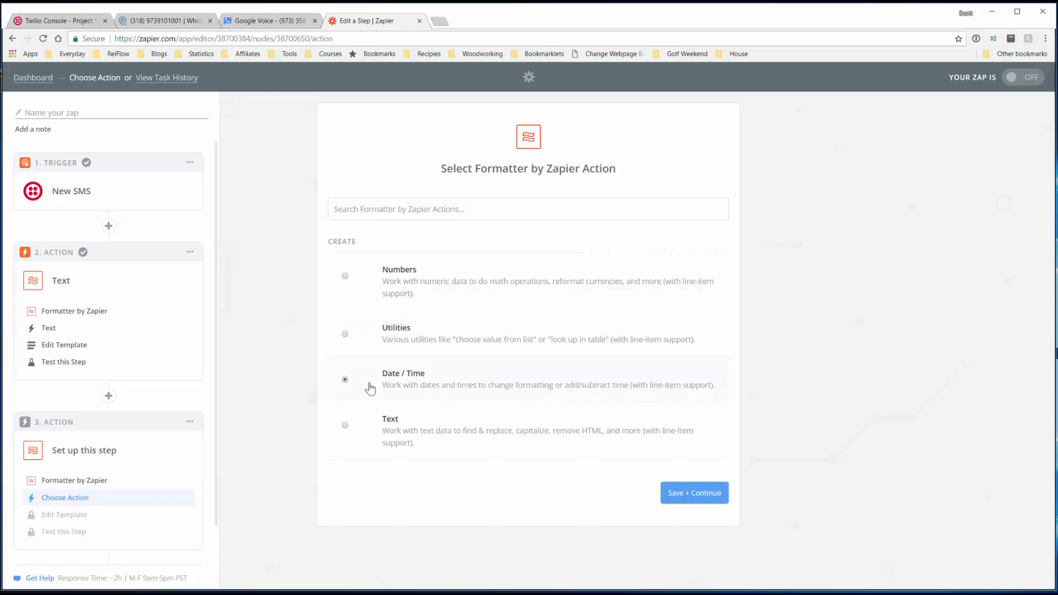
{"action": "left_click", "coordinate": [696, 494]}
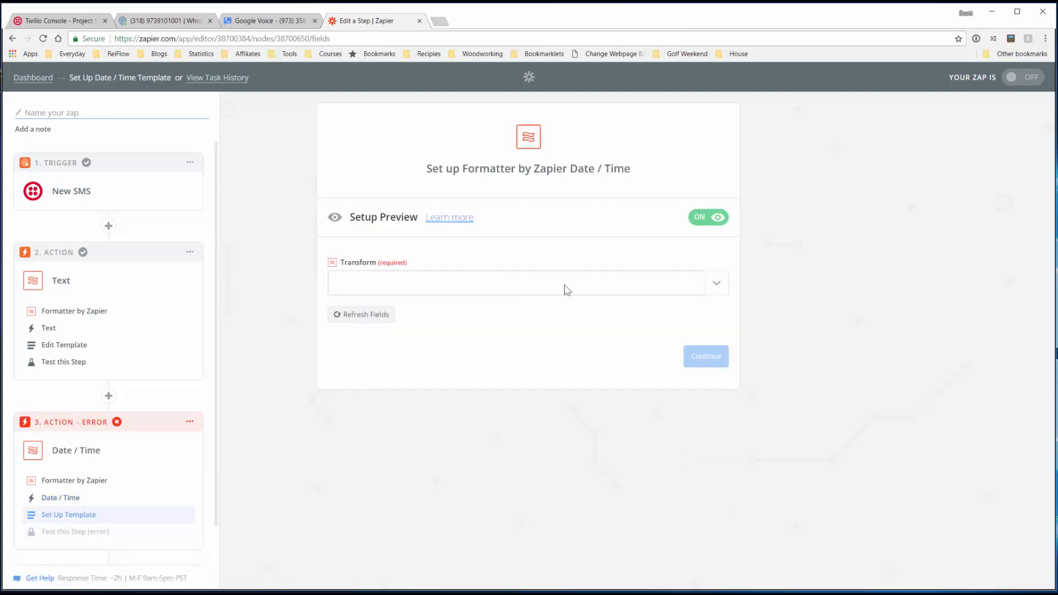
Set the date transform to Format and use the New SMS Date Sent value as its input
{"action": "left_click", "coordinate": [717, 284]}
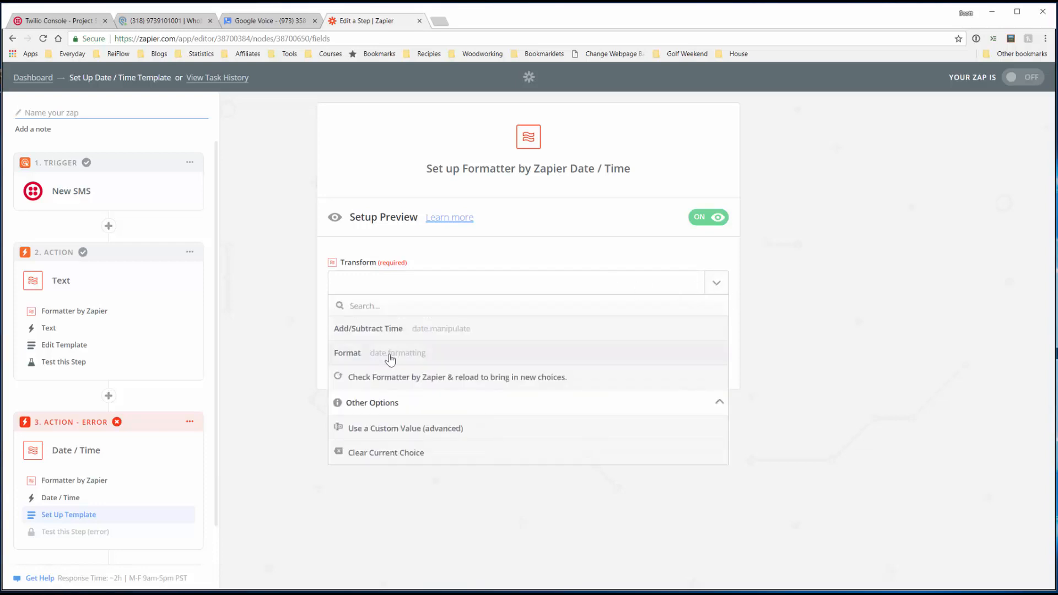
{"action": "left_click", "coordinate": [390, 353]}
{"action": "scroll", "coordinate": [470, 363], "scroll_direction": "down", "scroll_amount": 2}
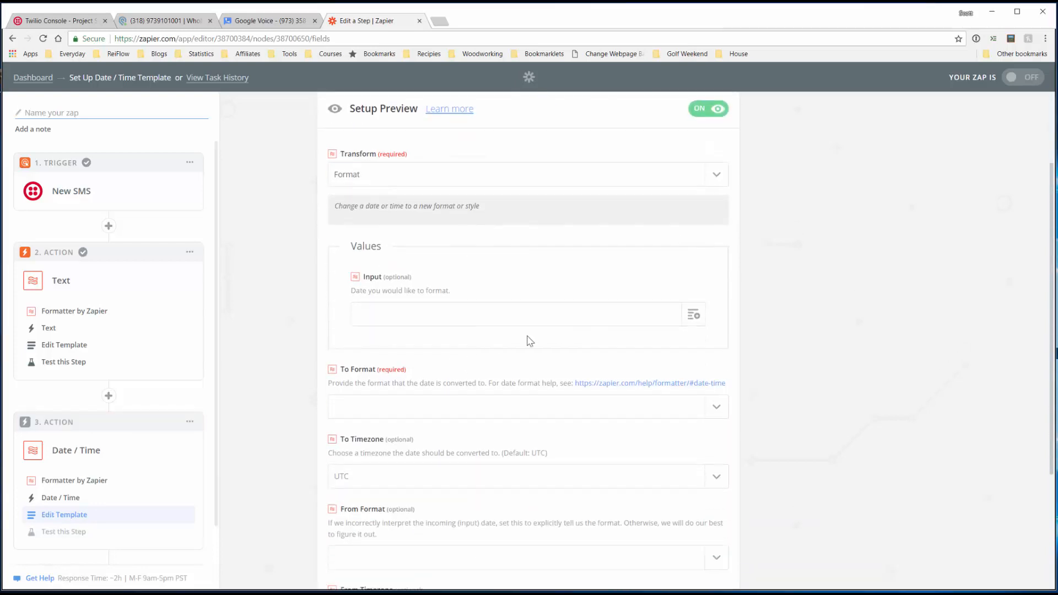
{"action": "left_click", "coordinate": [693, 315]}
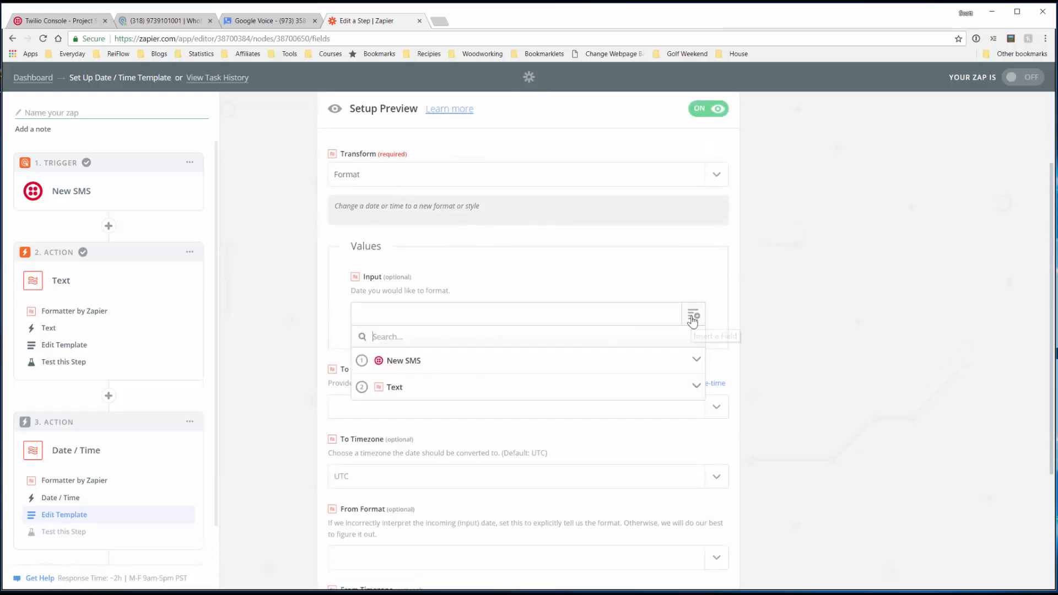
{"action": "left_click", "coordinate": [556, 364]}
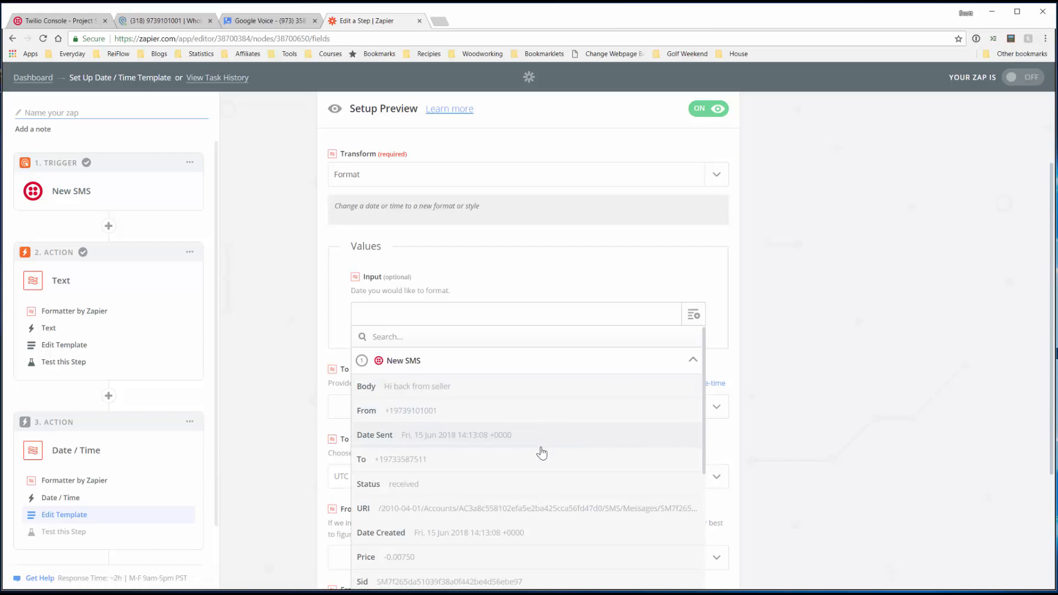
{"action": "scroll", "coordinate": [542, 453], "scroll_direction": "down", "scroll_amount": 1}
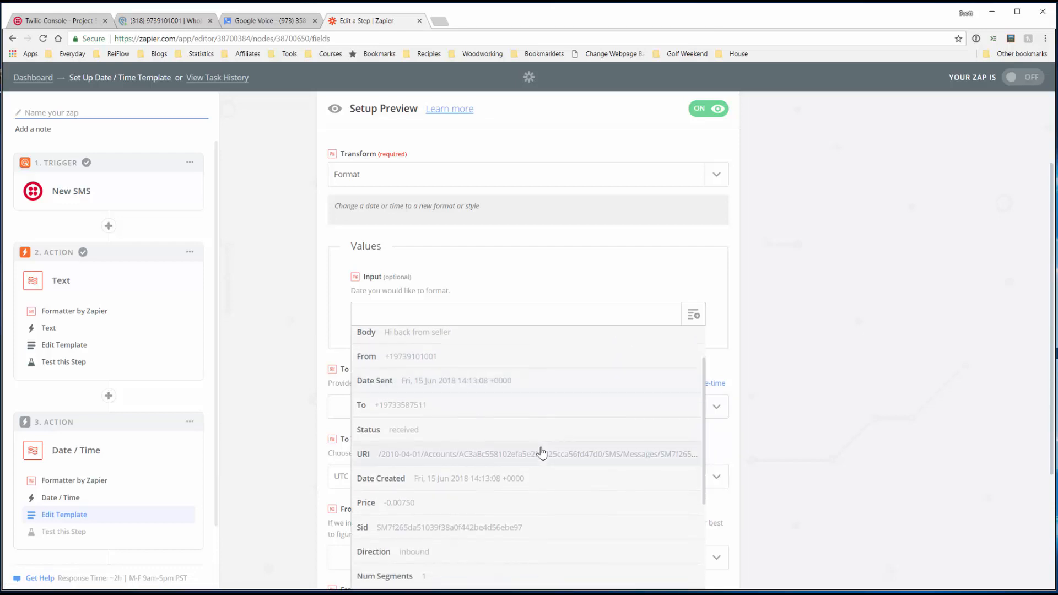
{"action": "left_click", "coordinate": [537, 381]}
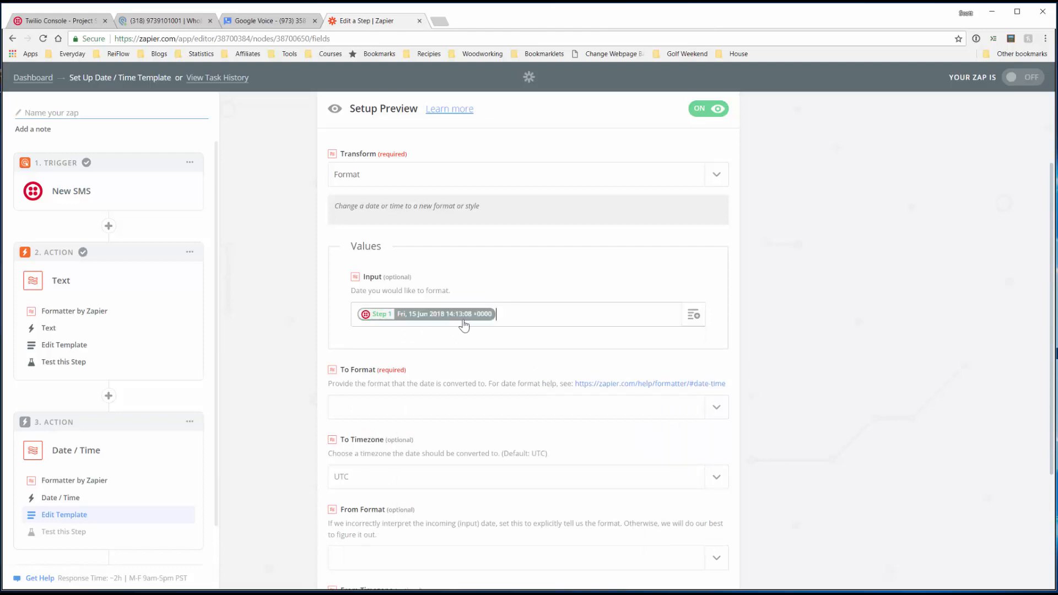
Set the output date format to a custom value of MM-DD-YYYY HH:mm:ss
{"action": "left_click", "coordinate": [712, 413]}
{"action": "scroll", "coordinate": [565, 458], "scroll_direction": "down", "scroll_amount": 3}
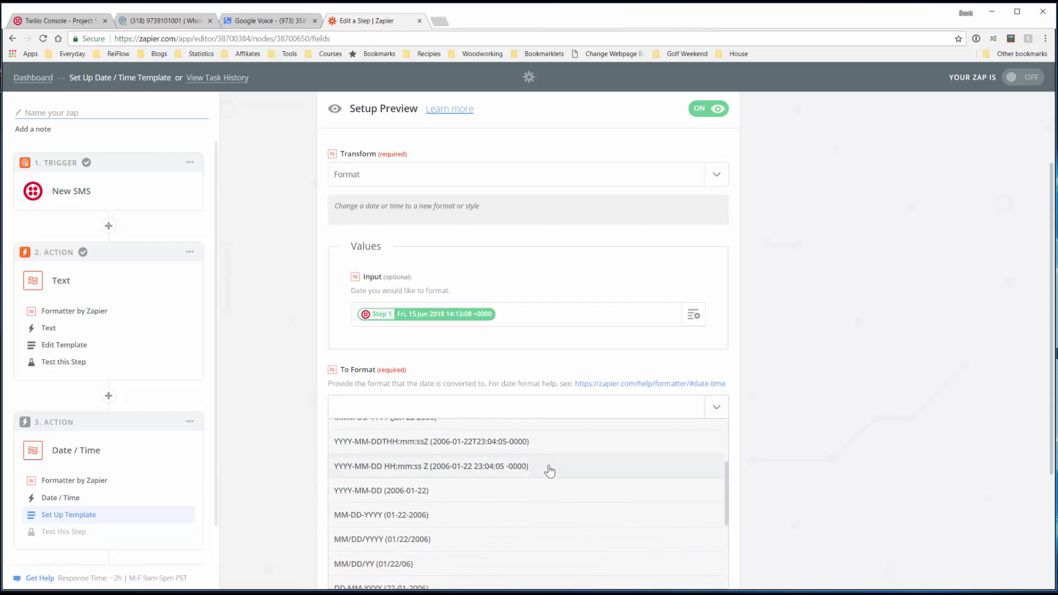
{"action": "scroll", "coordinate": [502, 475], "scroll_direction": "down", "scroll_amount": 1}
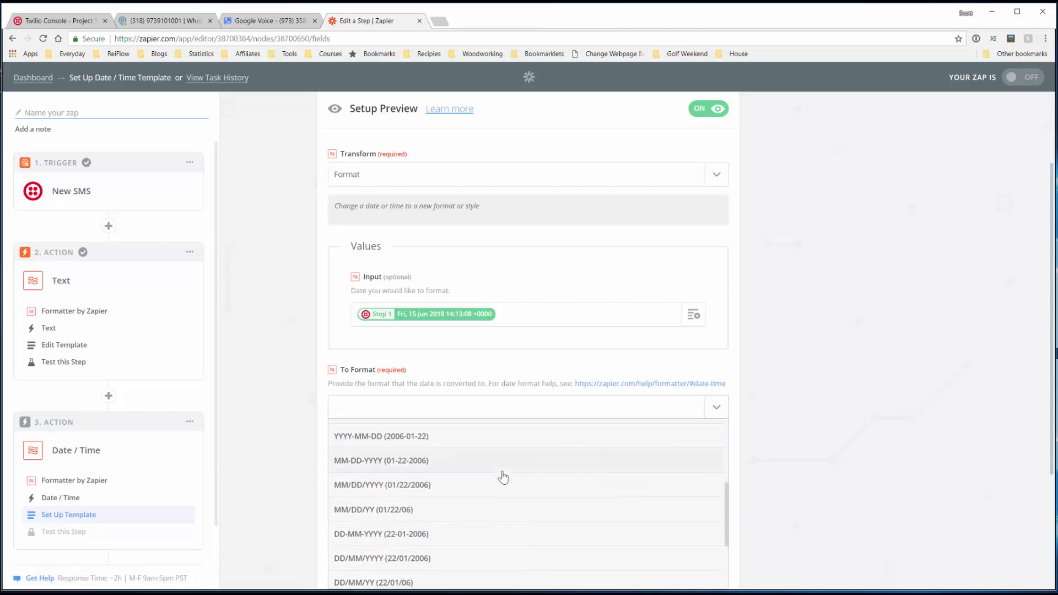
{"action": "scroll", "coordinate": [501, 477], "scroll_direction": "down", "scroll_amount": 2}
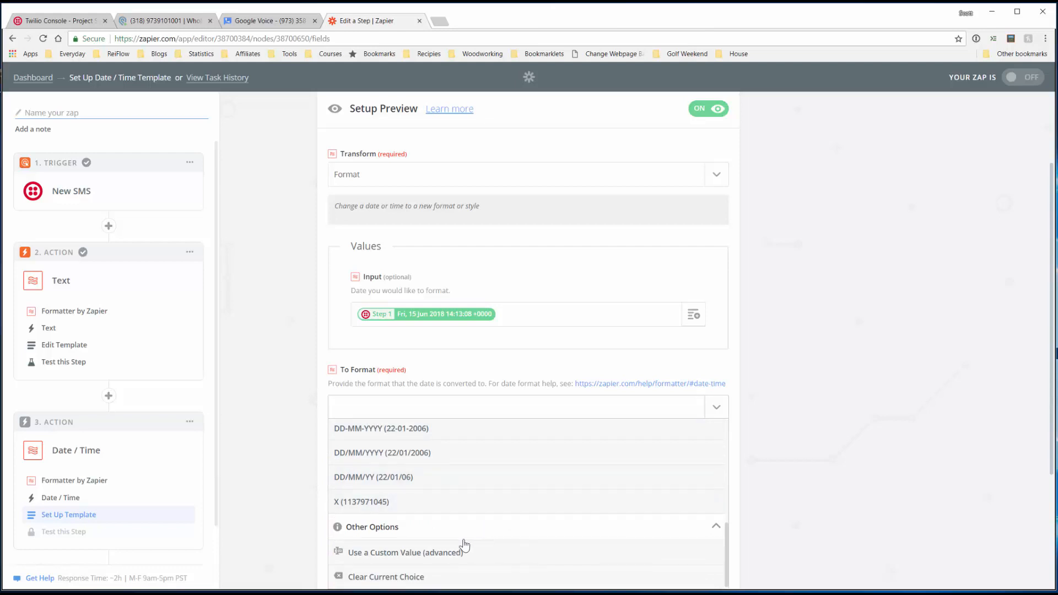
{"action": "left_click", "coordinate": [430, 554]}
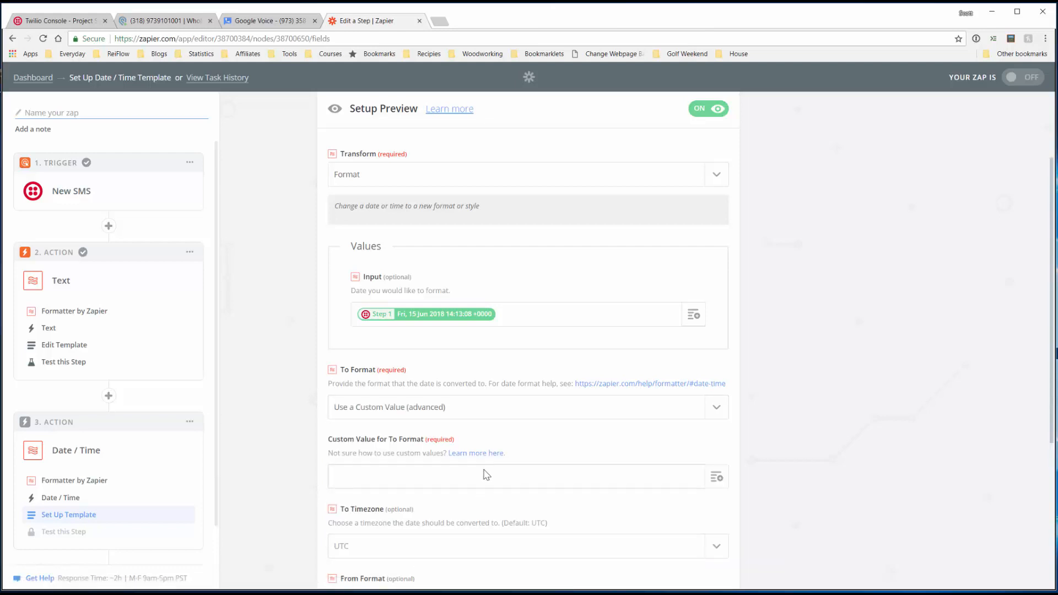
{"action": "scroll", "coordinate": [716, 441], "scroll_direction": "down", "scroll_amount": 2}
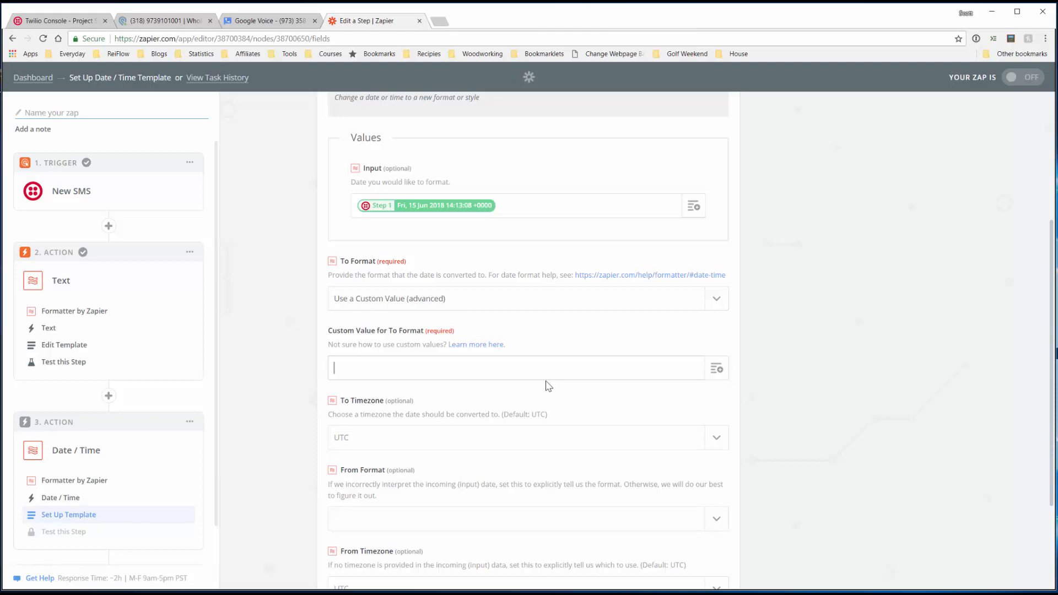
{"action": "type", "text": "MM-DD-YYYY"}
{"action": "type", "text": "HH:mm:ss"}
Set the target timezone to US/Eastern and save the Date / Time template
{"action": "scroll", "coordinate": [528, 411], "scroll_direction": "down", "scroll_amount": 2}
{"action": "scroll", "coordinate": [529, 412], "scroll_direction": "down", "scroll_amount": 1}
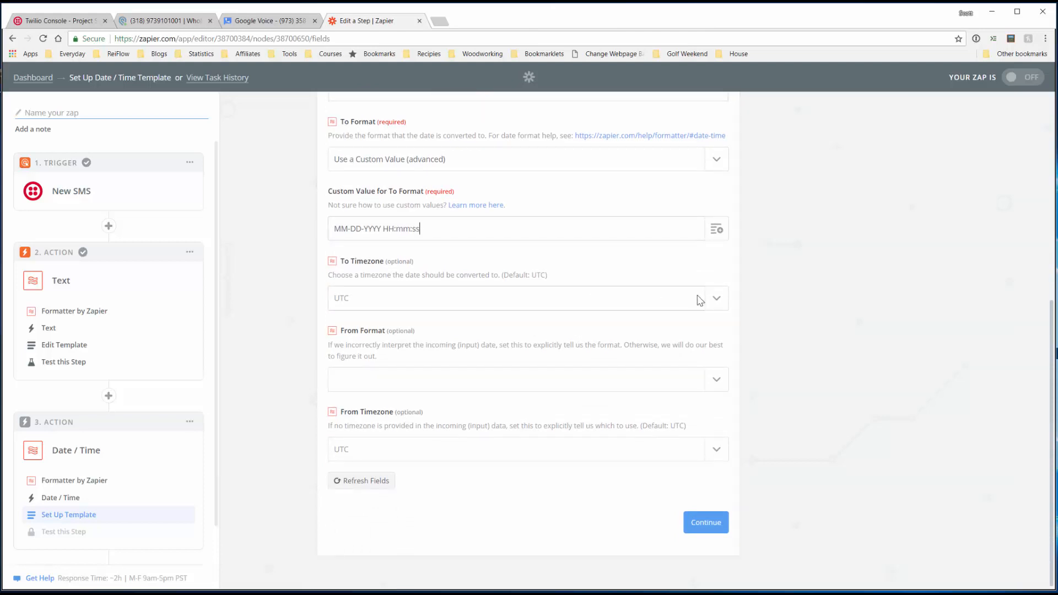
{"action": "left_click", "coordinate": [720, 299]}
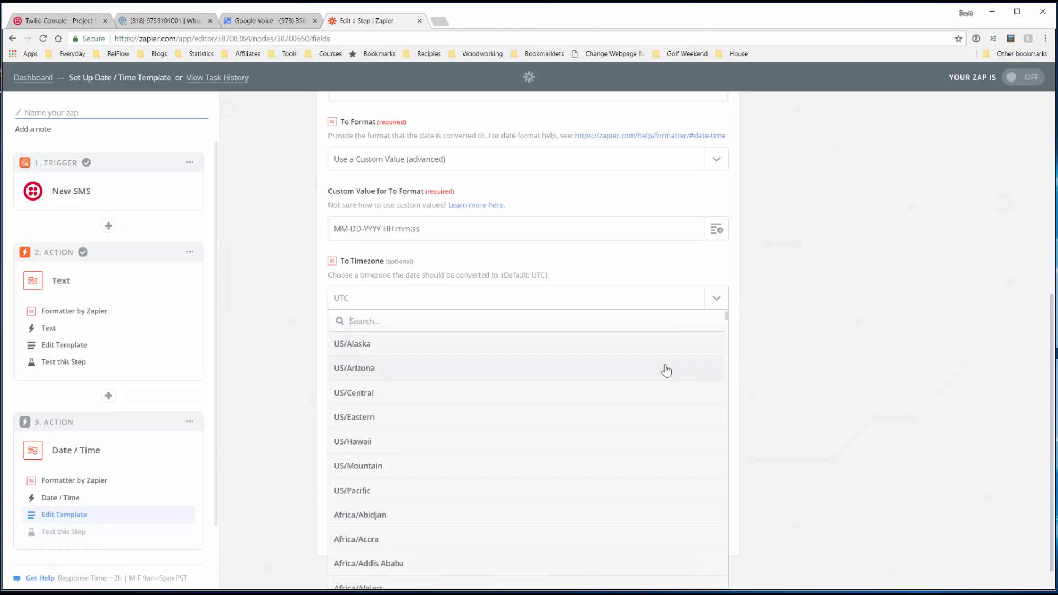
{"action": "left_click", "coordinate": [643, 416]}
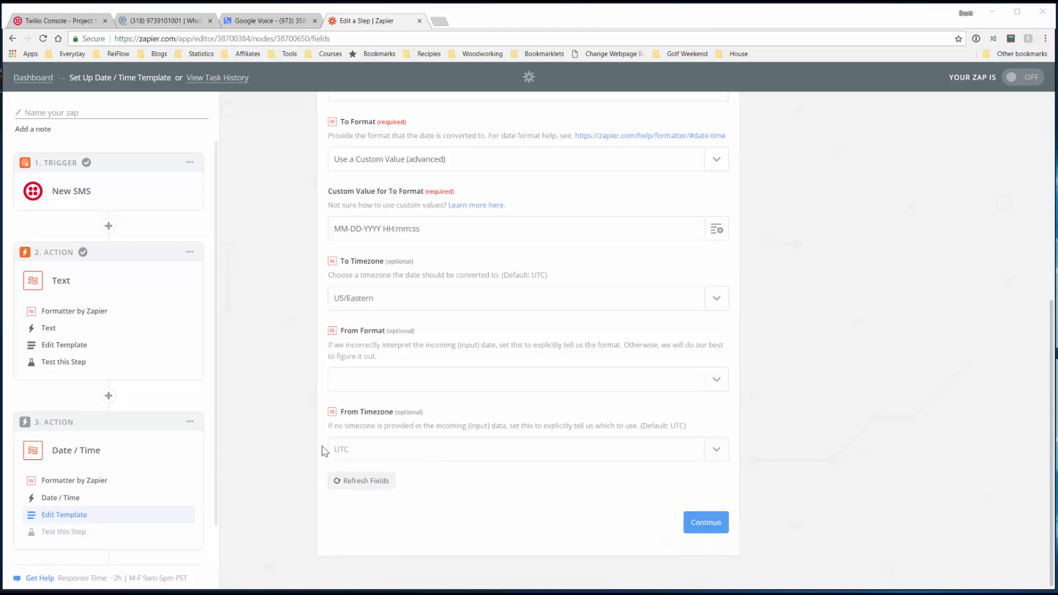
{"action": "left_click", "coordinate": [715, 523]}
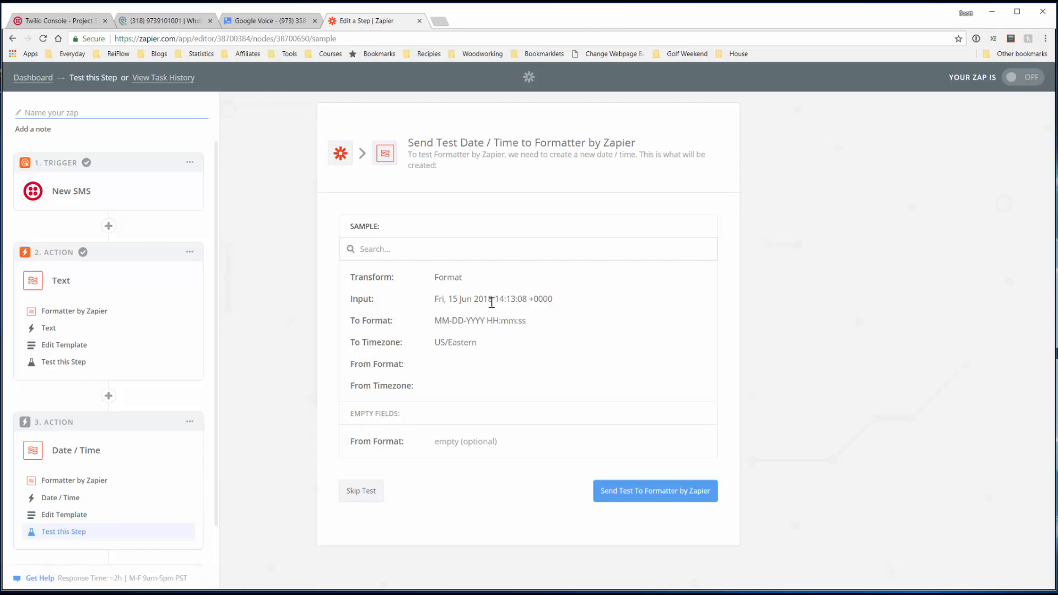
Send the Date / Time test to Formatter and add a further step with Podio as its action app
{"action": "left_click", "coordinate": [649, 490]}
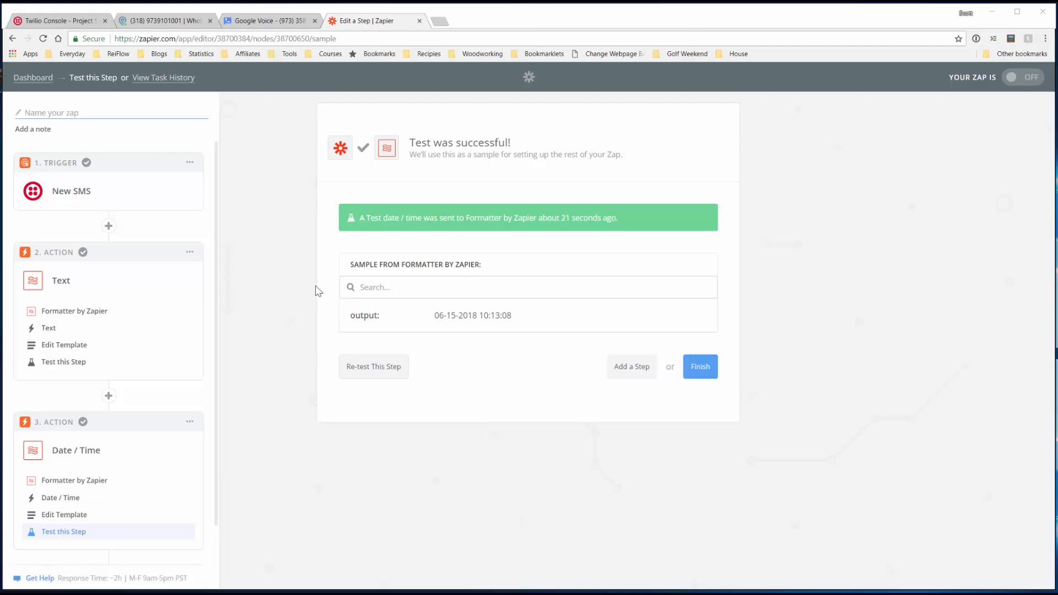
{"action": "left_click", "coordinate": [628, 370]}
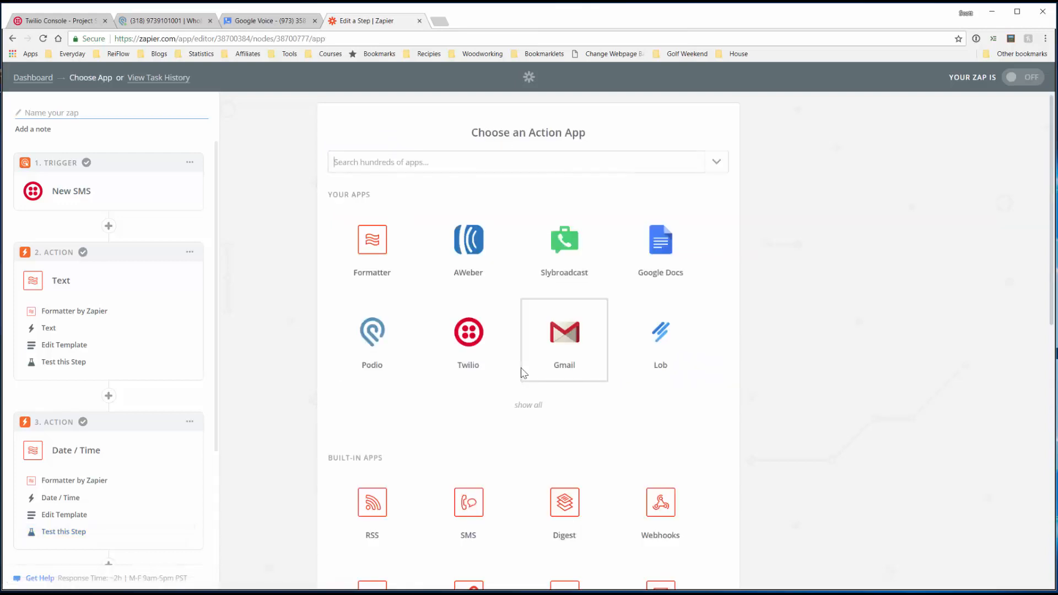
{"action": "left_click", "coordinate": [504, 167]}
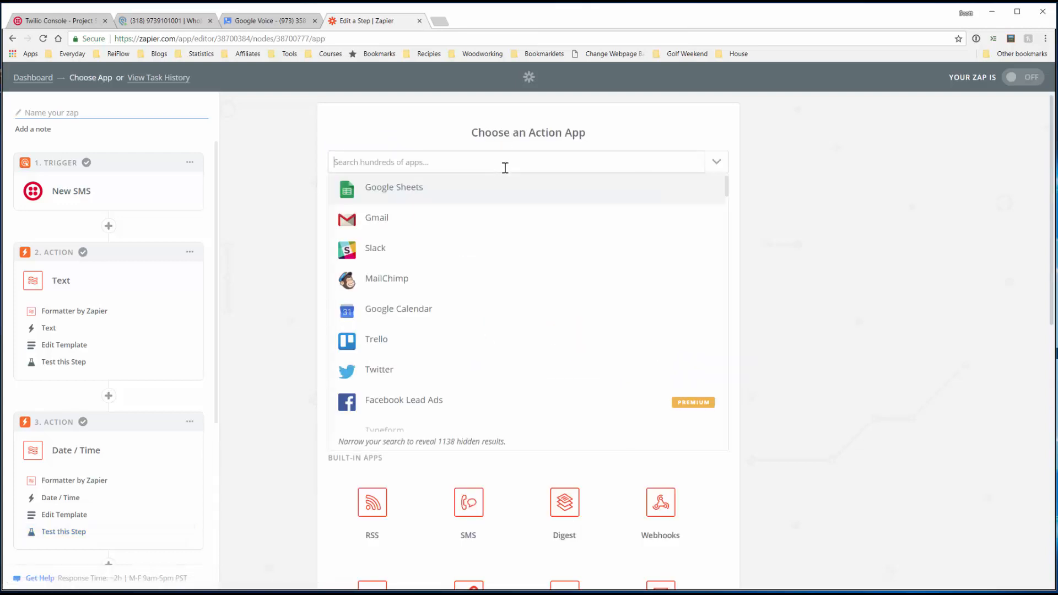
{"action": "type", "text": "Podio"}
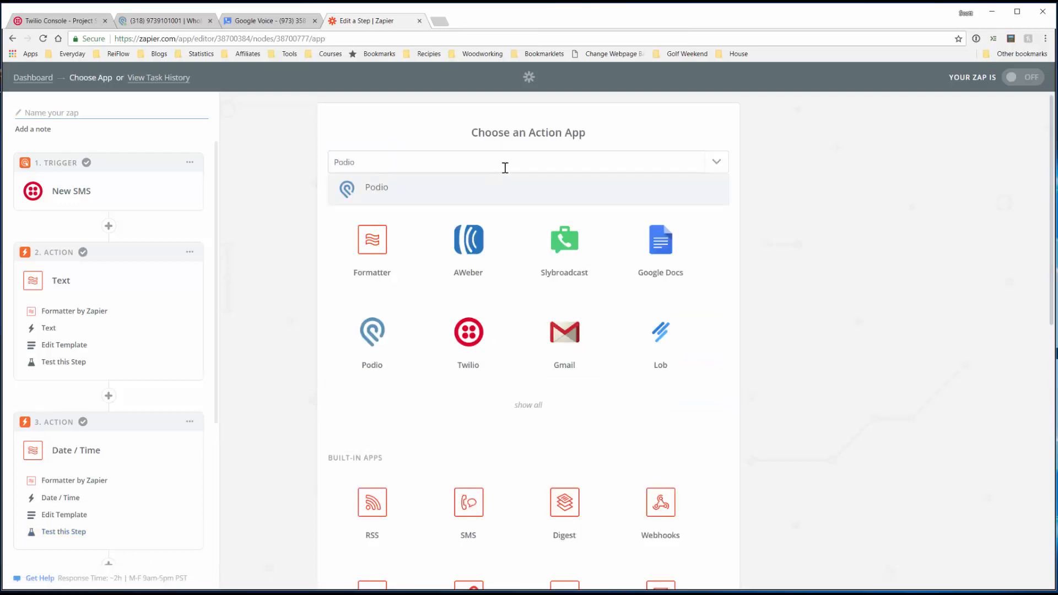
{"action": "left_click", "coordinate": [397, 188]}
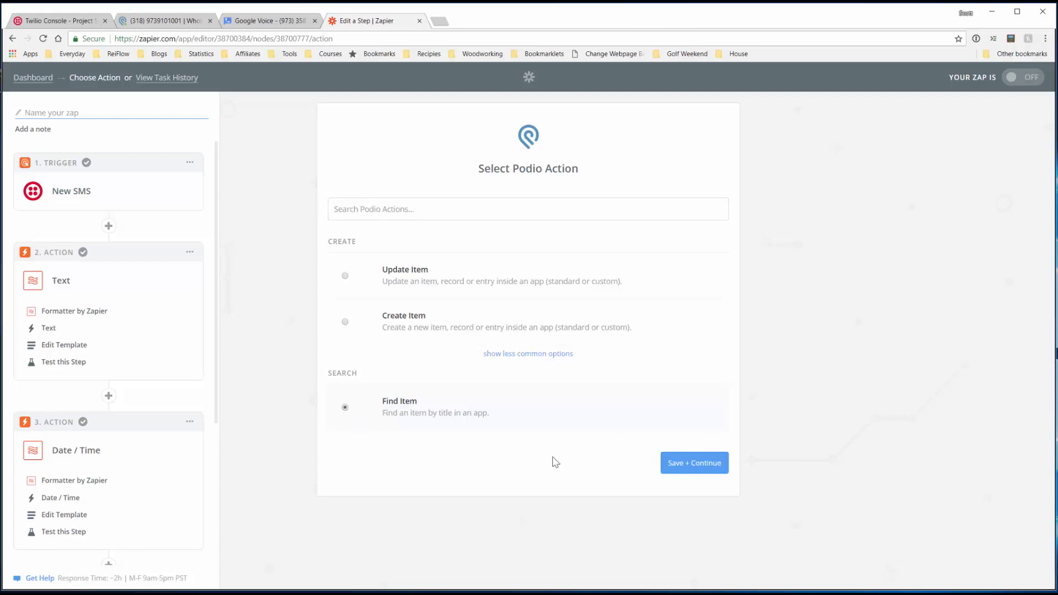
Save Find Item as the Podio action, then test and save the first listed Podio account, added 18 minutes ago
{"action": "left_click", "coordinate": [689, 466]}
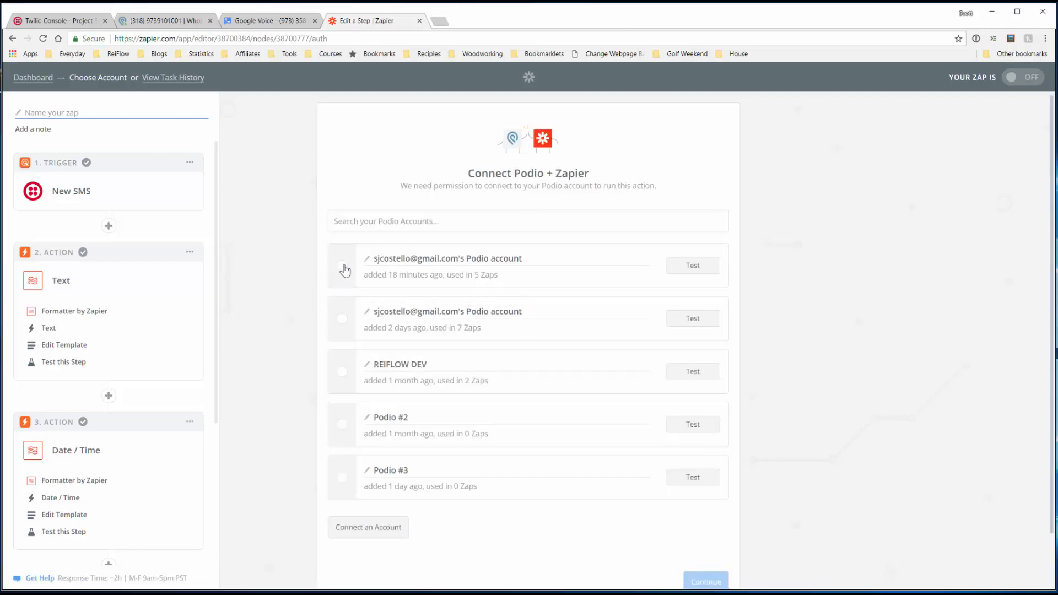
{"action": "left_click", "coordinate": [344, 269]}
{"action": "left_click", "coordinate": [692, 266]}
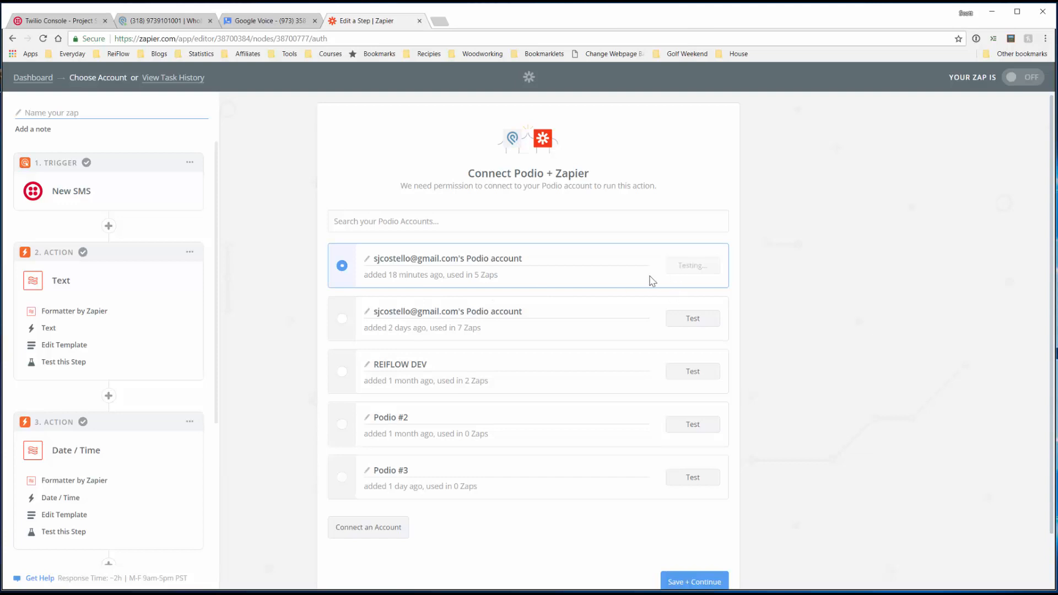
{"action": "left_click", "coordinate": [676, 583]}
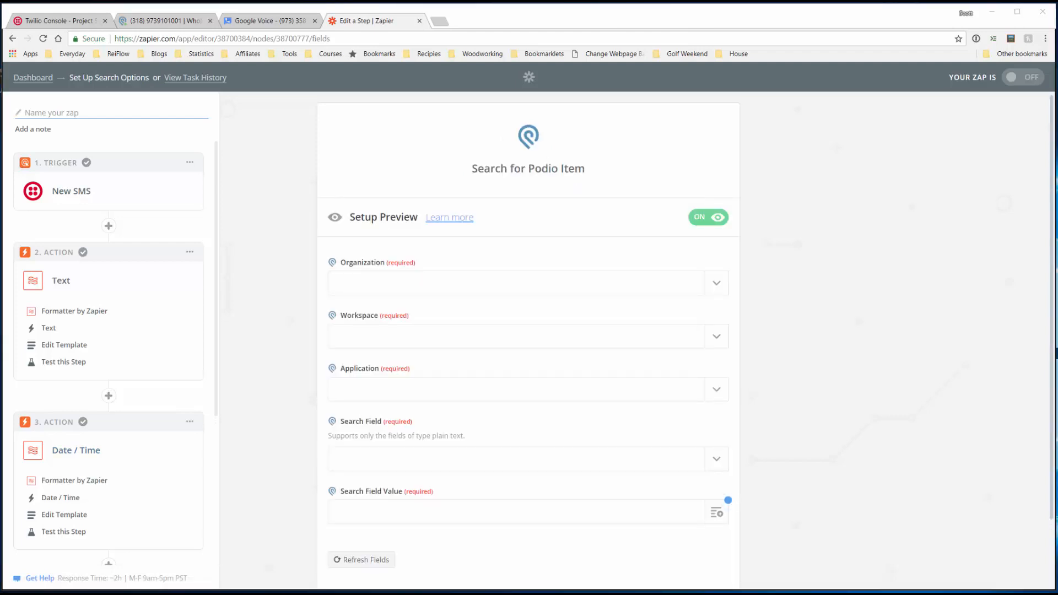
Point the Podio item search at the Struggling Investor organization, Wholesaling workspace and SMS application
{"action": "left_click", "coordinate": [723, 285]}
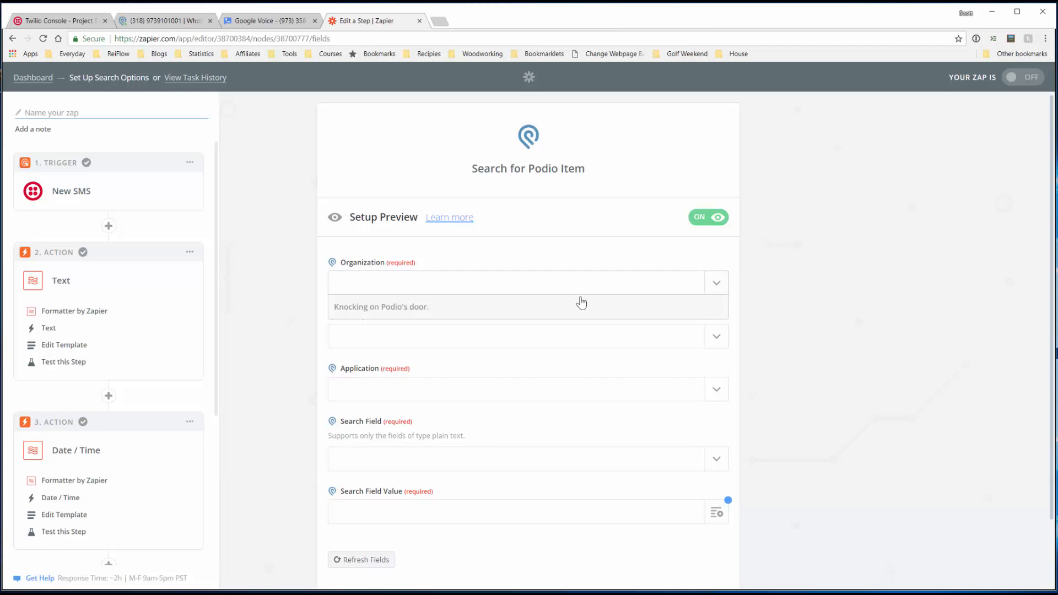
{"action": "left_click", "coordinate": [560, 328]}
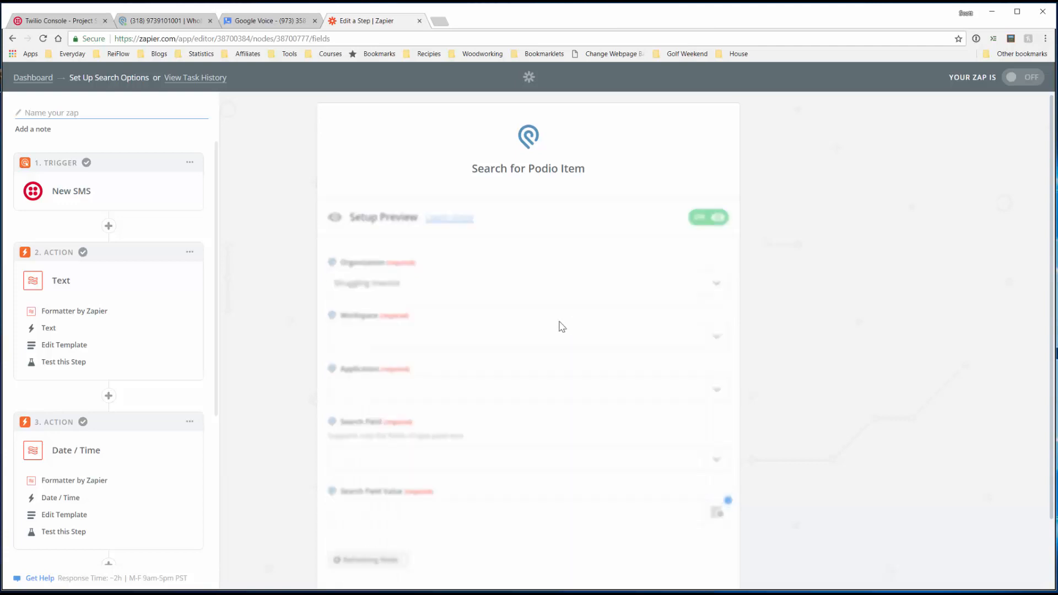
{"action": "left_click", "coordinate": [707, 342]}
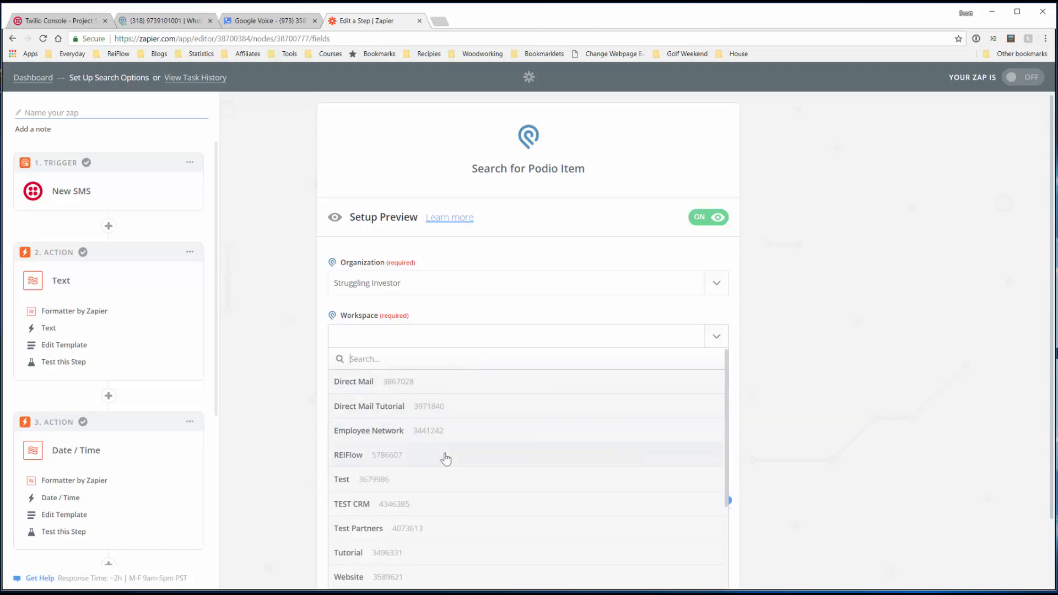
{"action": "scroll", "coordinate": [444, 549], "scroll_direction": "down", "scroll_amount": 2}
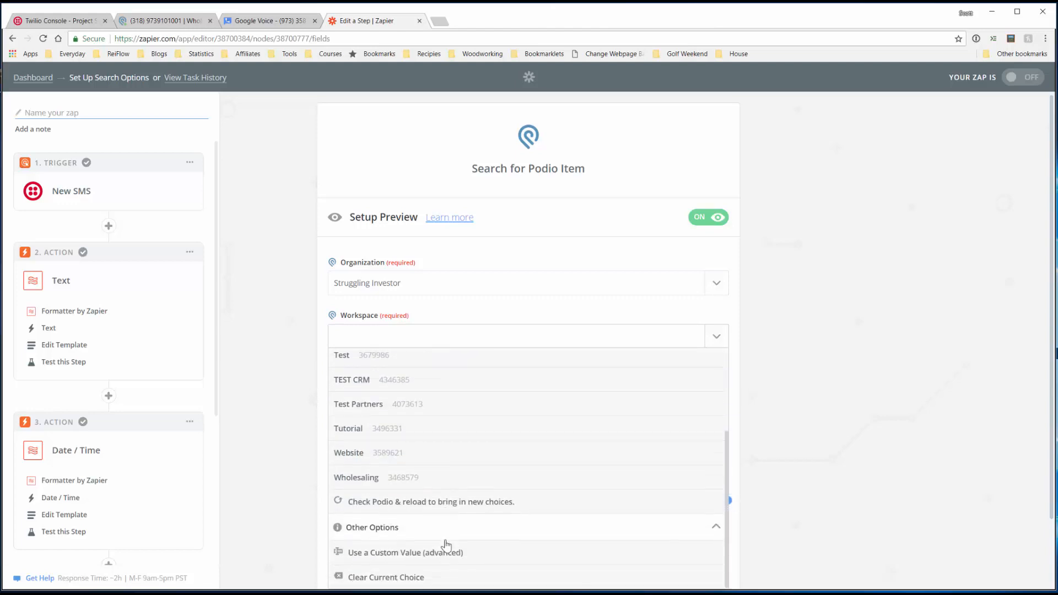
{"action": "left_click", "coordinate": [457, 484]}
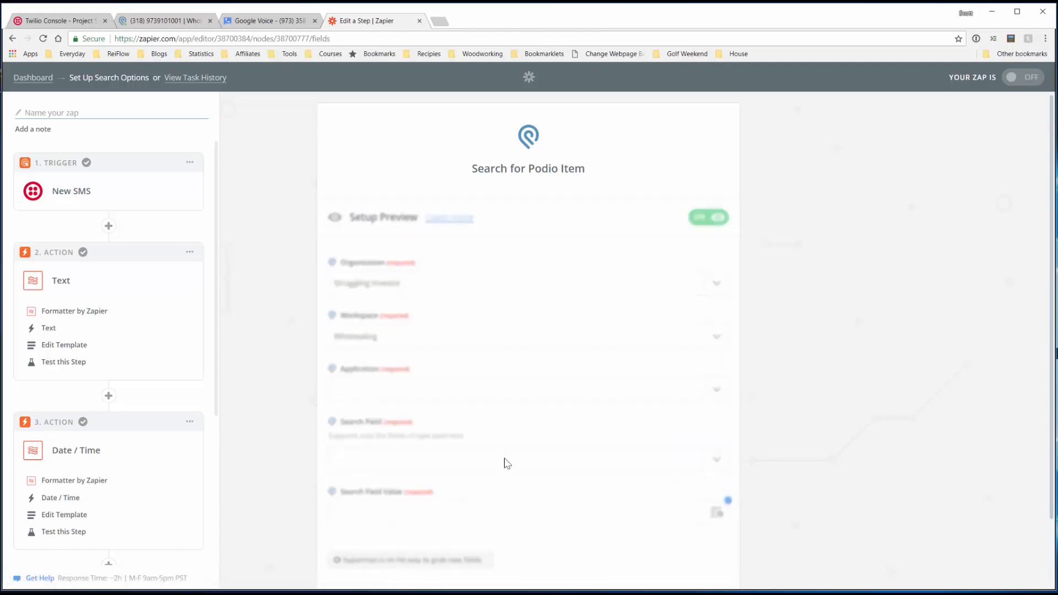
{"action": "left_click", "coordinate": [714, 394]}
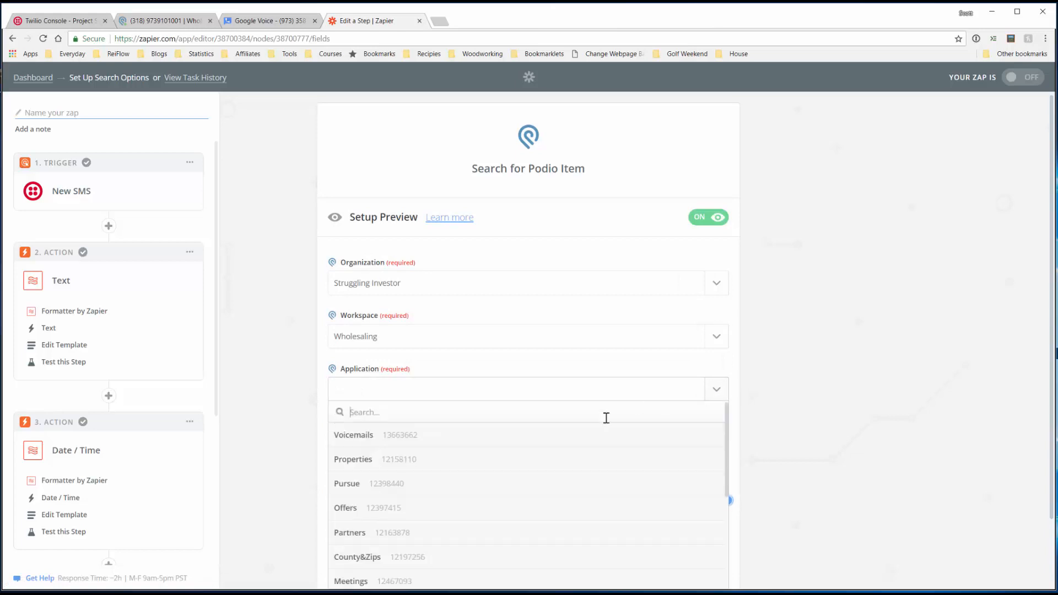
{"action": "scroll", "coordinate": [528, 460], "scroll_direction": "down", "scroll_amount": 3}
{"action": "left_click", "coordinate": [489, 545]}
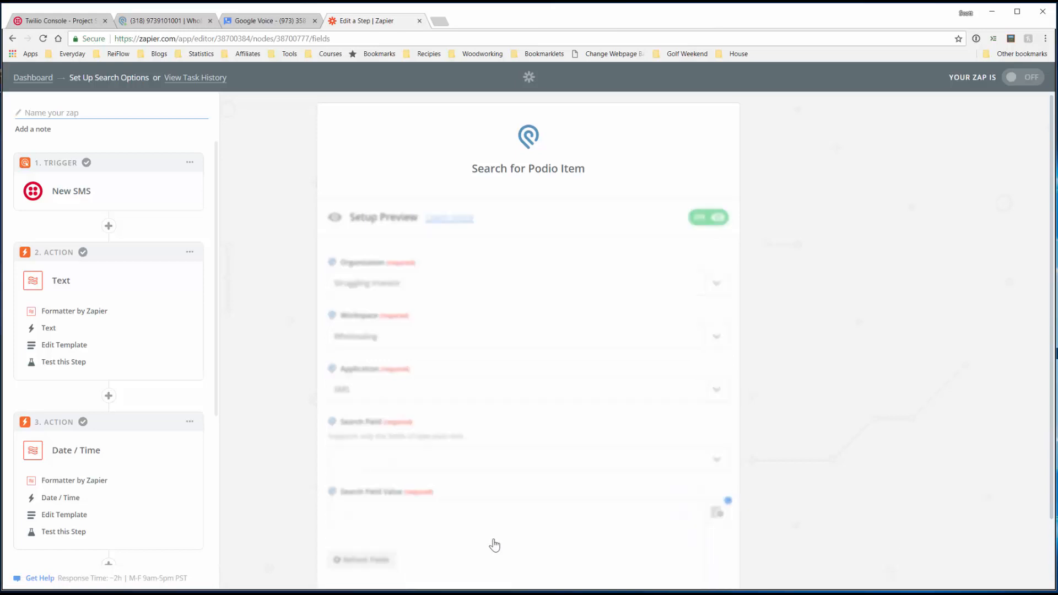
Search the To field for the From output of the Text step and save the search options
{"action": "scroll", "coordinate": [770, 414], "scroll_direction": "down", "scroll_amount": 3}
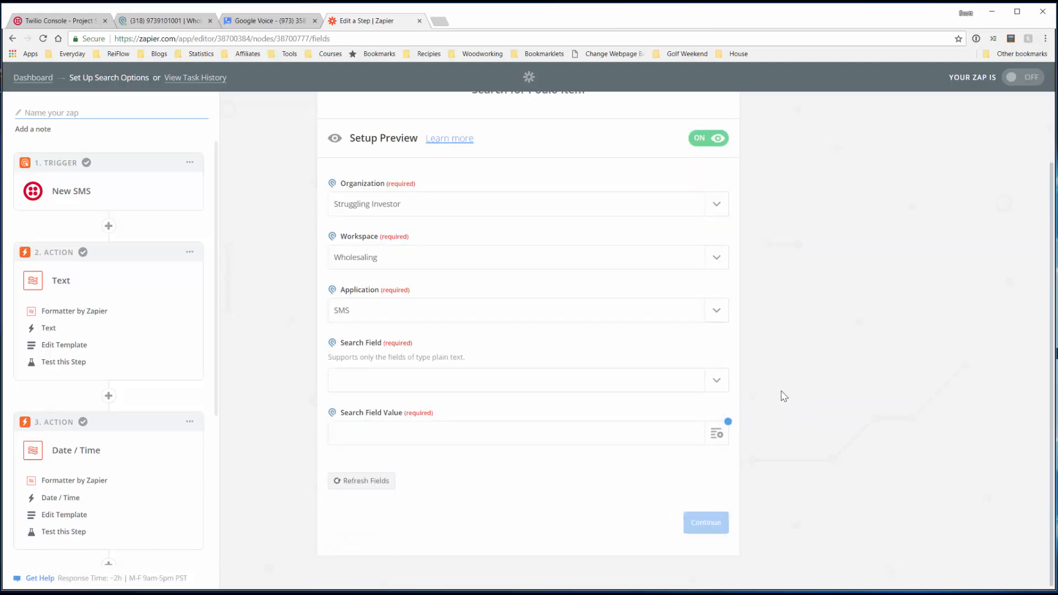
{"action": "left_click", "coordinate": [722, 380]}
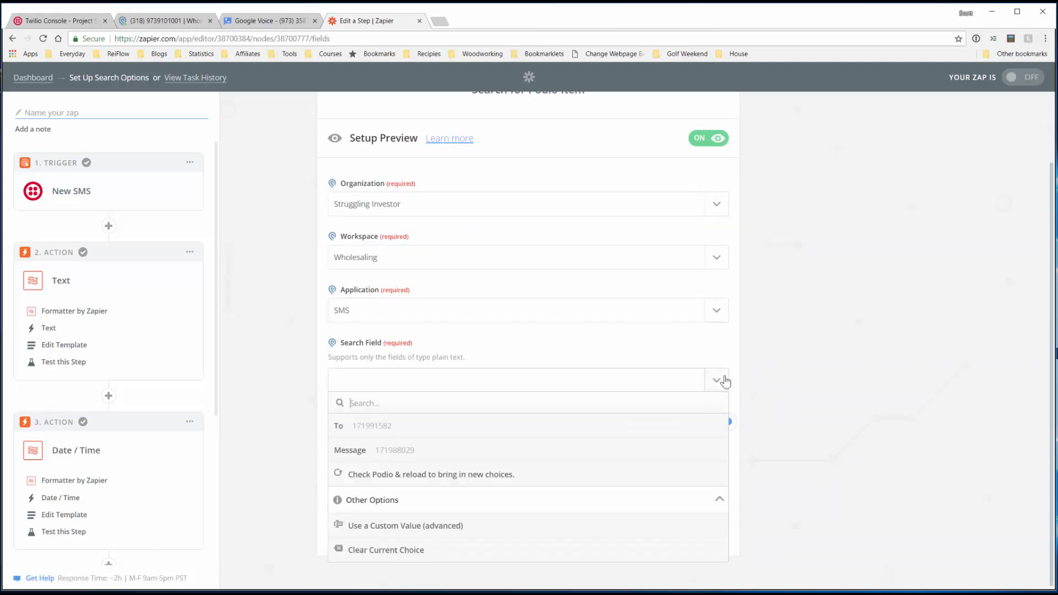
{"action": "left_click", "coordinate": [349, 434]}
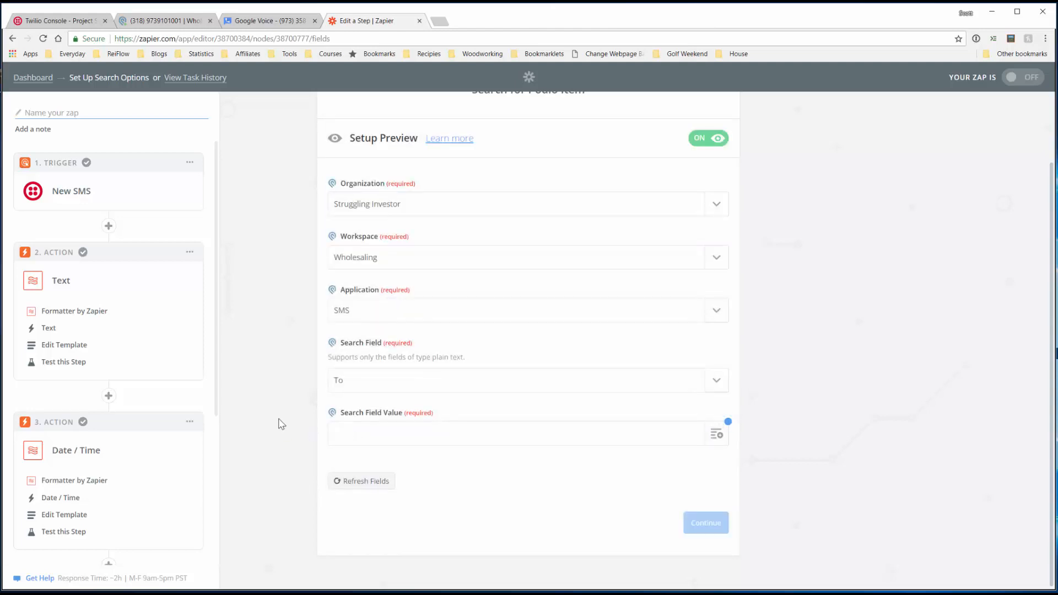
{"action": "left_click", "coordinate": [339, 433]}
{"action": "left_click", "coordinate": [717, 435]}
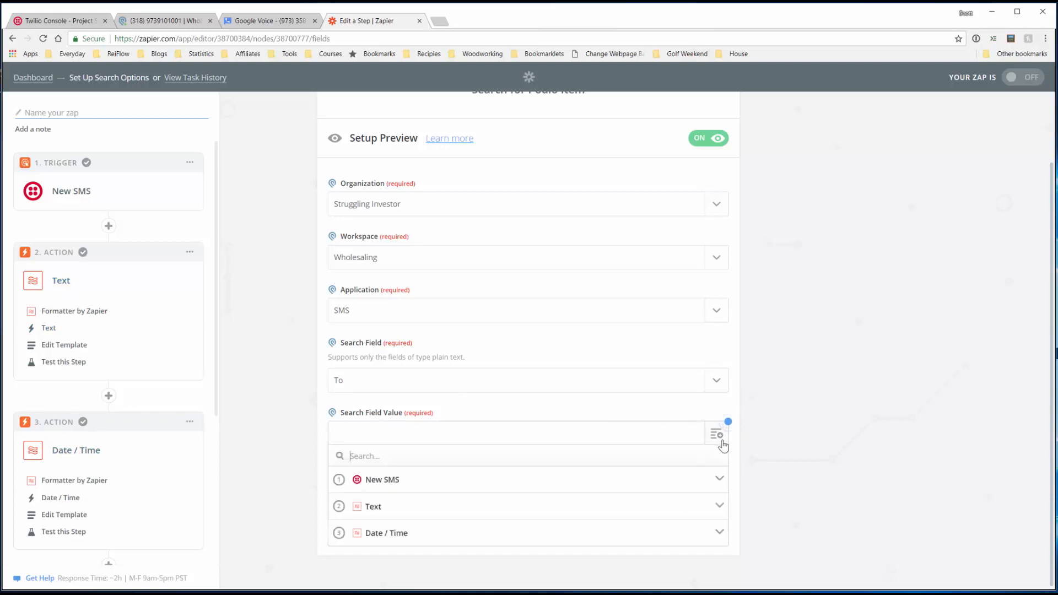
{"action": "left_click", "coordinate": [421, 507]}
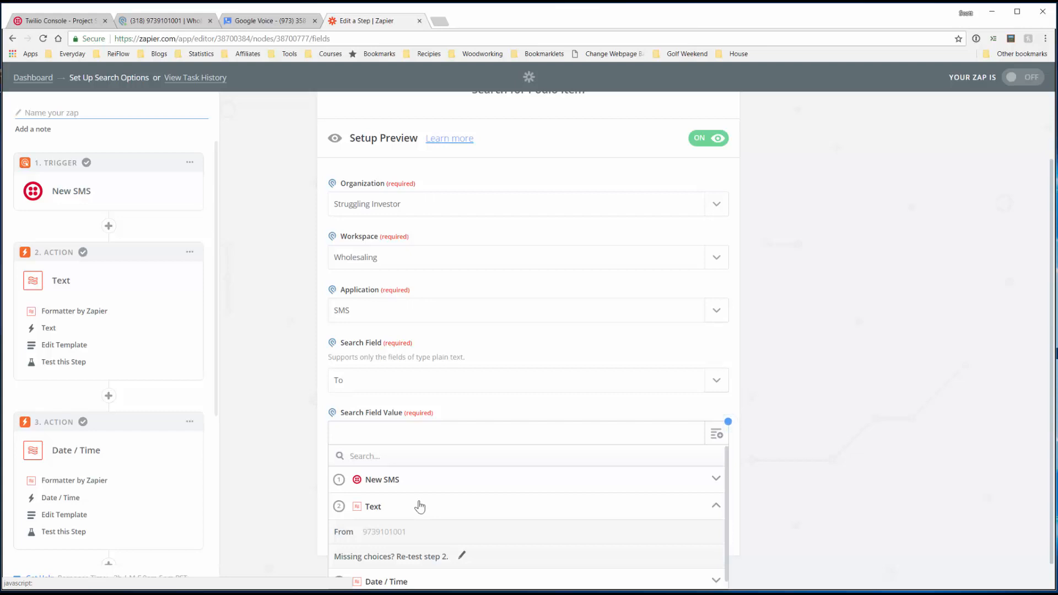
{"action": "scroll", "coordinate": [378, 512], "scroll_direction": "down", "scroll_amount": 1}
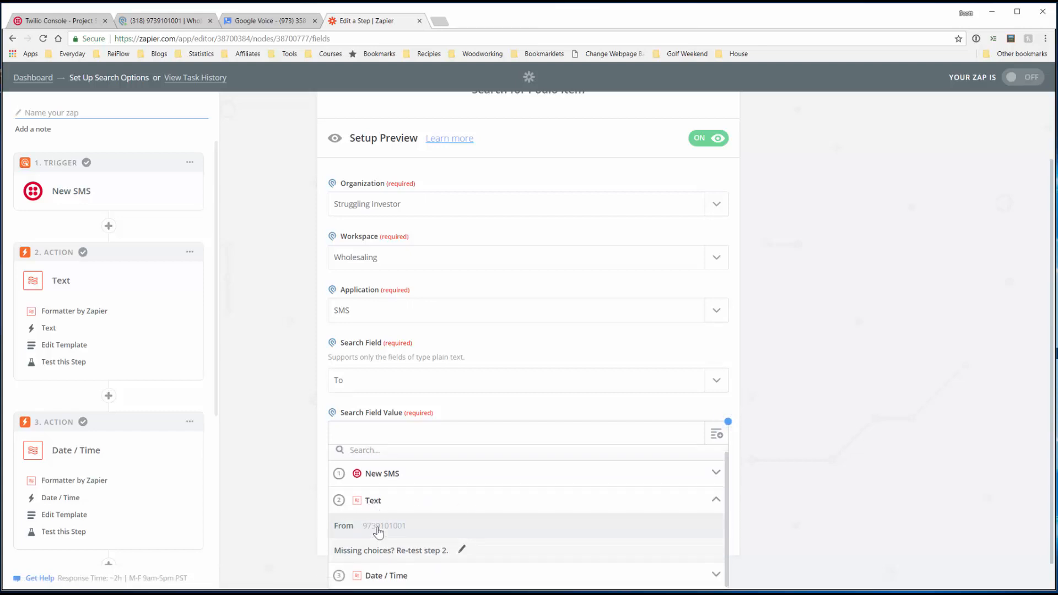
{"action": "left_click", "coordinate": [378, 528]}
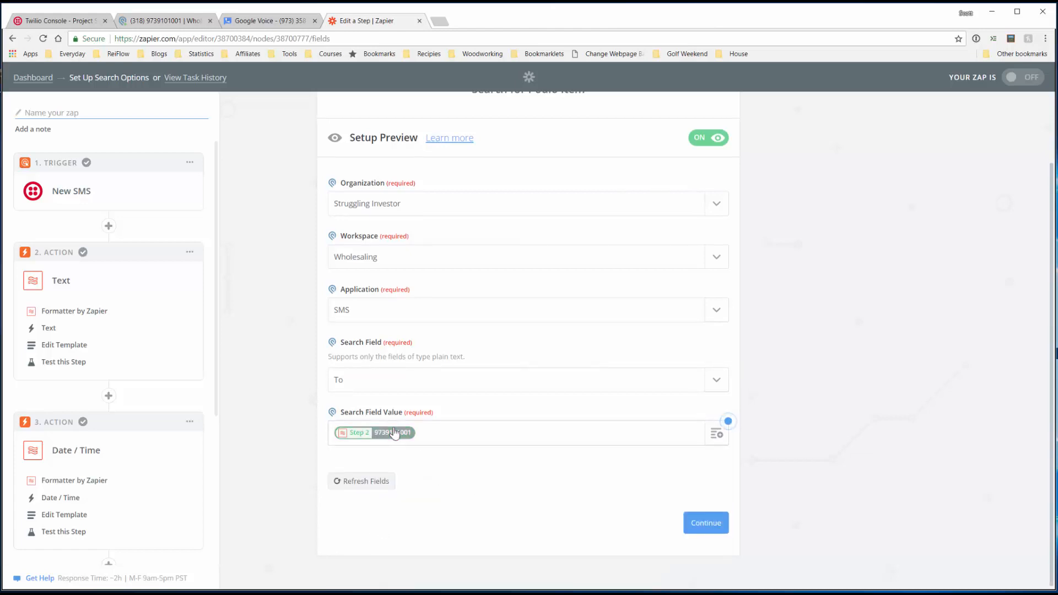
{"action": "left_click", "coordinate": [709, 523]}
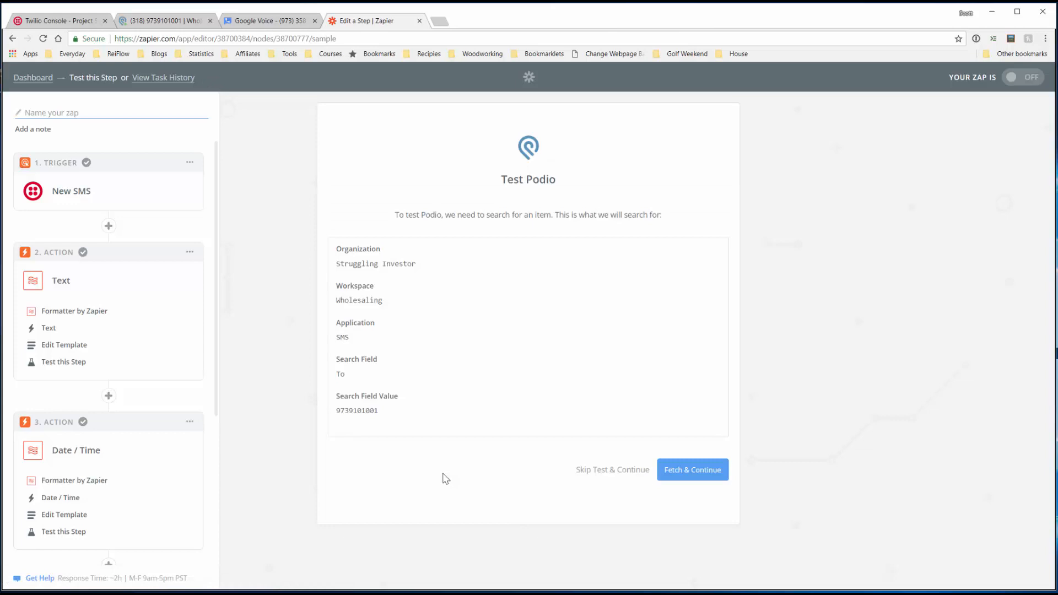
Check the existing SMS item in Podio, return to Zapier and run the Find Item test
{"action": "left_click", "coordinate": [159, 22]}
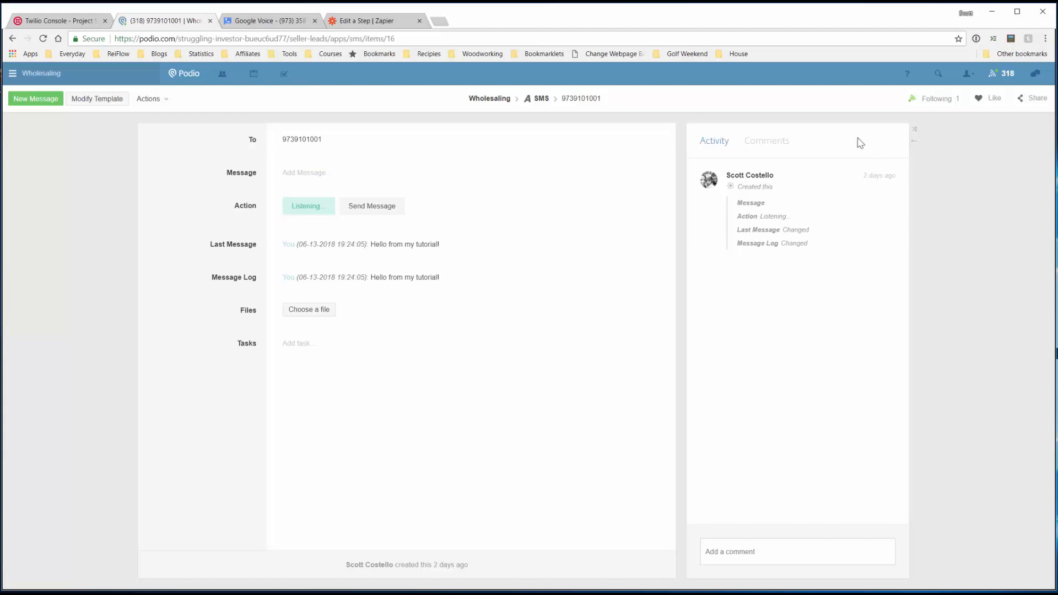
{"action": "left_click", "coordinate": [95, 25]}
{"action": "left_click", "coordinate": [365, 20]}
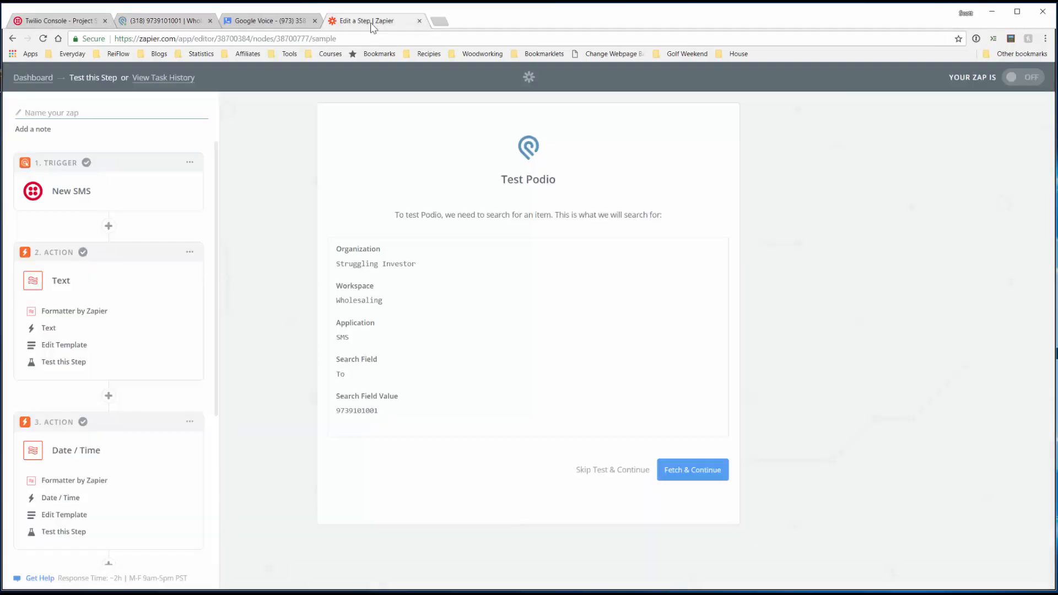
{"action": "left_click", "coordinate": [677, 473]}
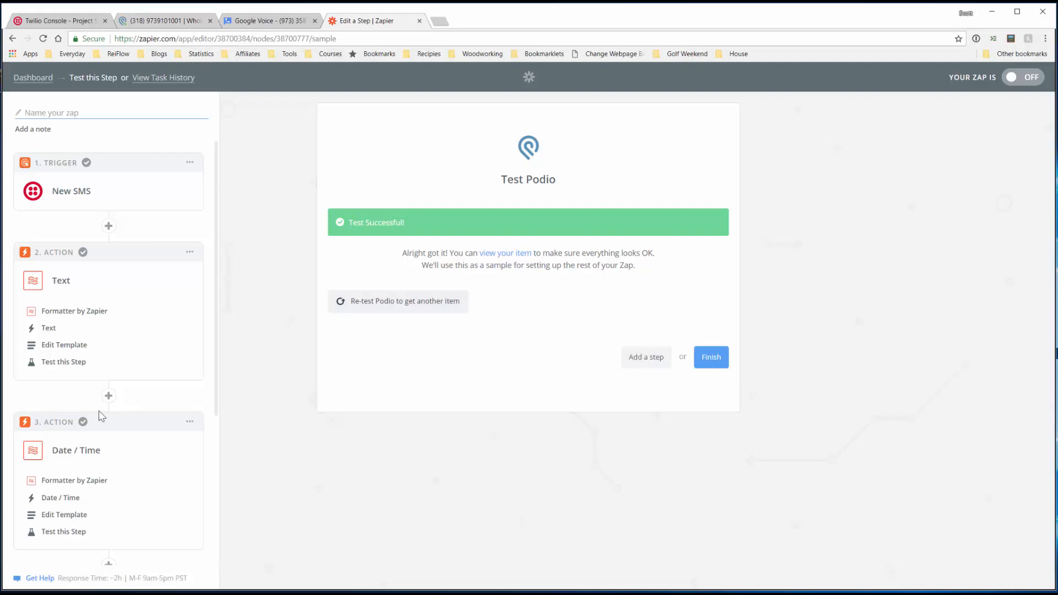
Add a further step with Podio's Update Item action, using the first listed Podio account, added 21 minutes ago
{"action": "left_click_drag", "start_coordinate": [217, 411], "coordinate": [215, 548]}
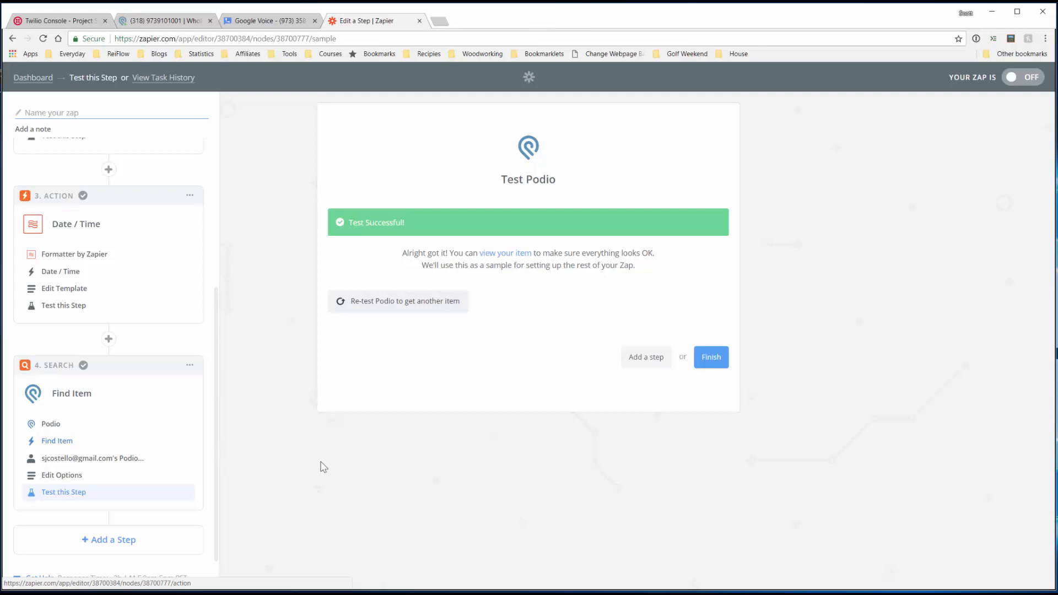
{"action": "left_click", "coordinate": [637, 366]}
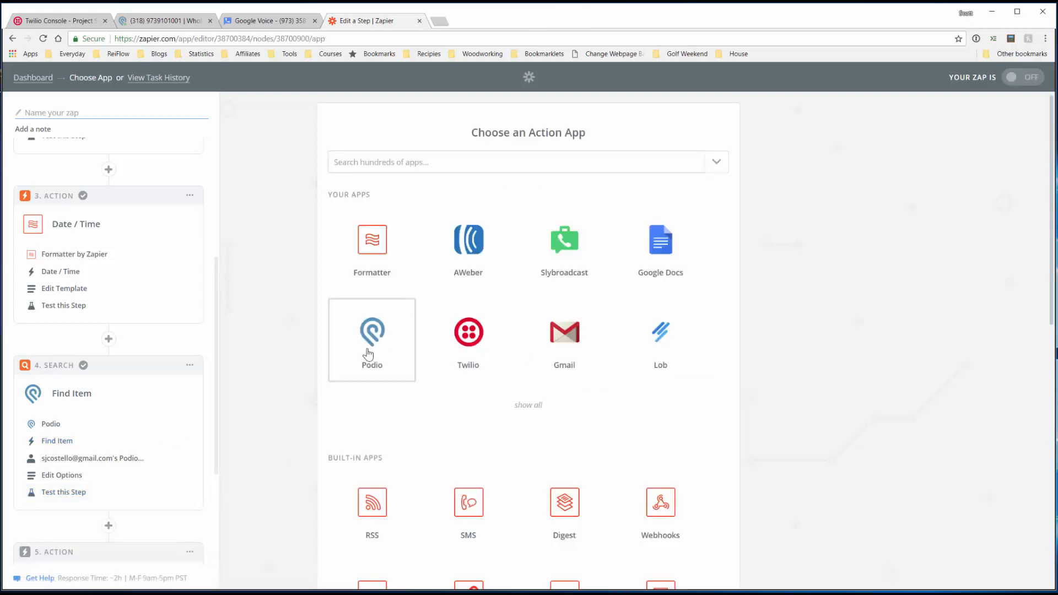
{"action": "left_click", "coordinate": [368, 355]}
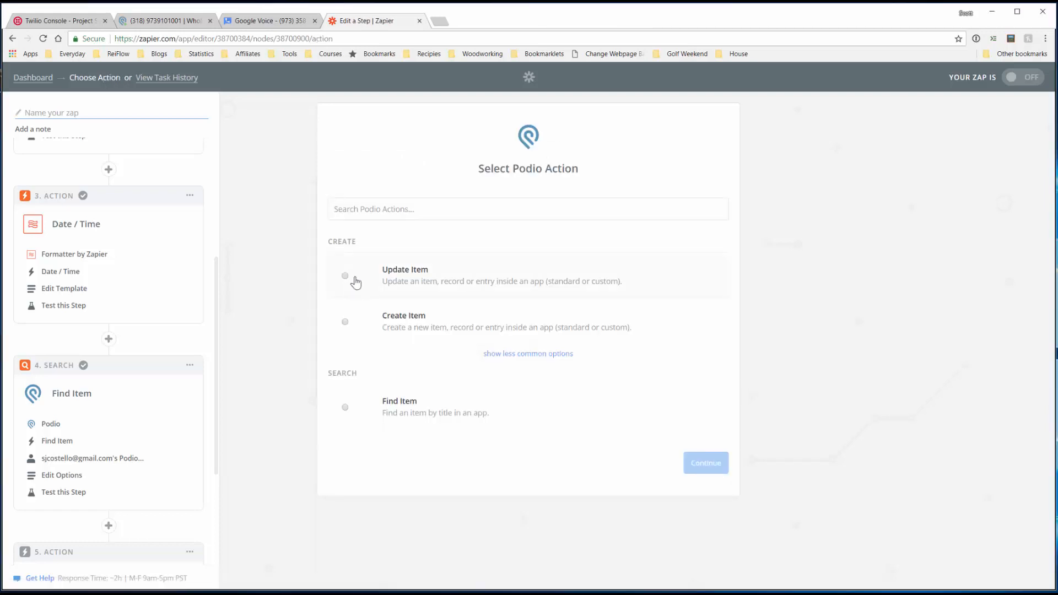
{"action": "left_click", "coordinate": [353, 276]}
{"action": "left_click", "coordinate": [695, 466]}
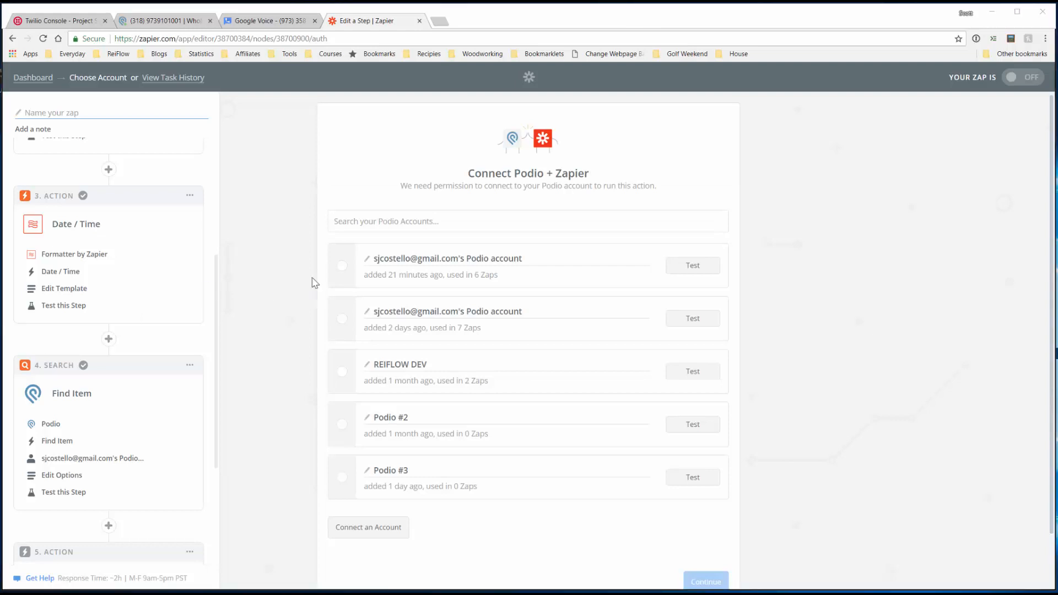
{"action": "left_click", "coordinate": [344, 267]}
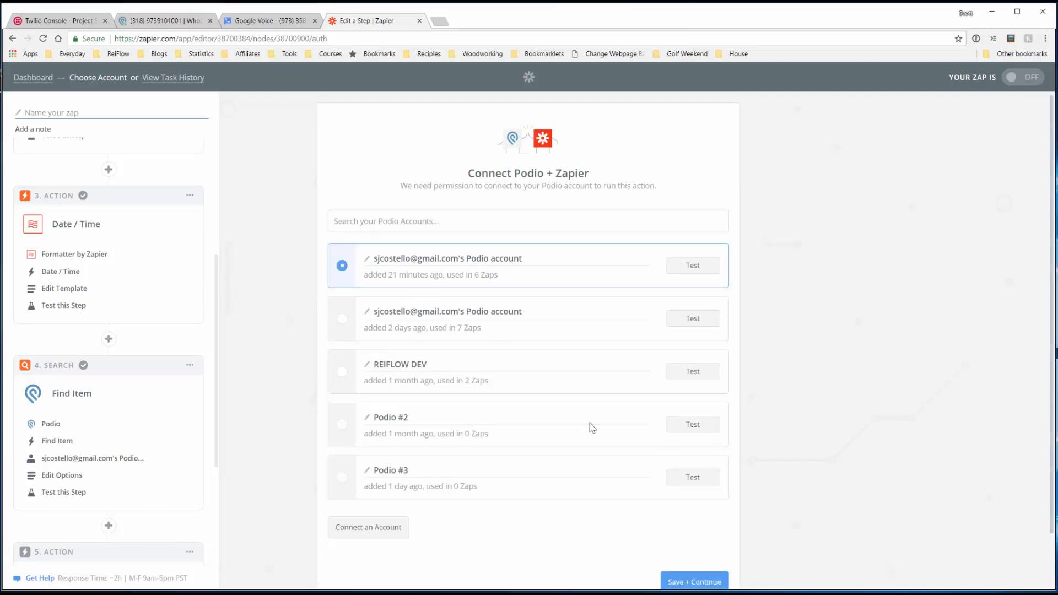
{"action": "left_click", "coordinate": [685, 582]}
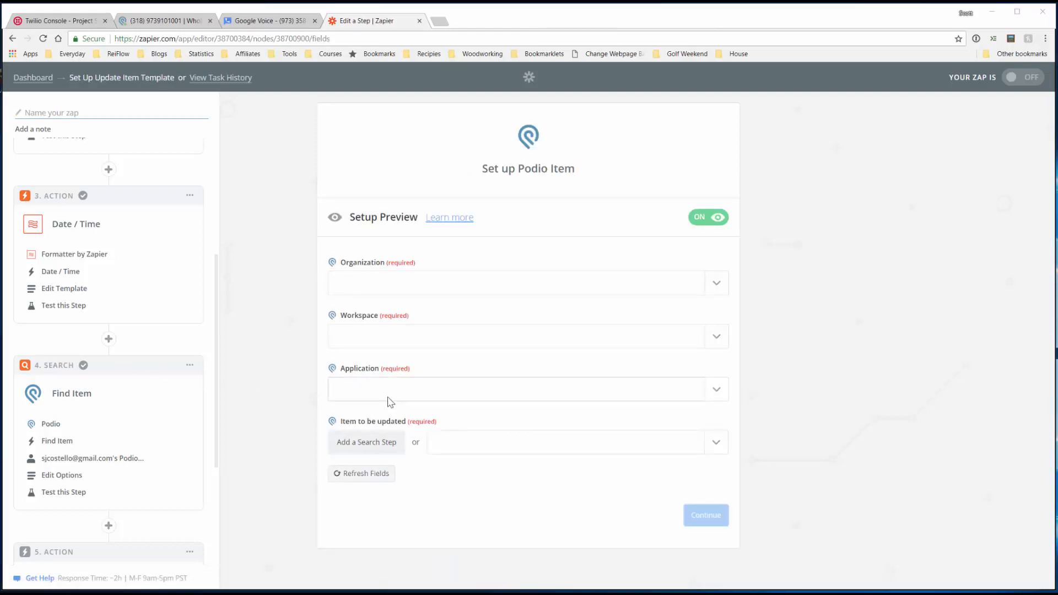
Set the Update Item template to the Struggling Investor organization, Wholesaling workspace and SMS application
{"action": "left_click", "coordinate": [717, 287]}
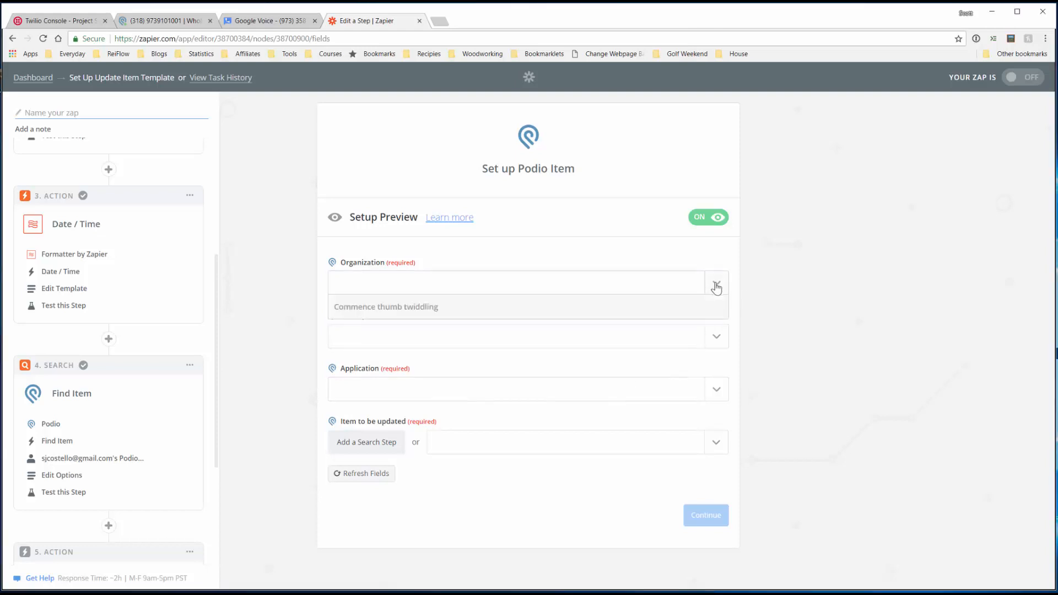
{"action": "left_click", "coordinate": [534, 326]}
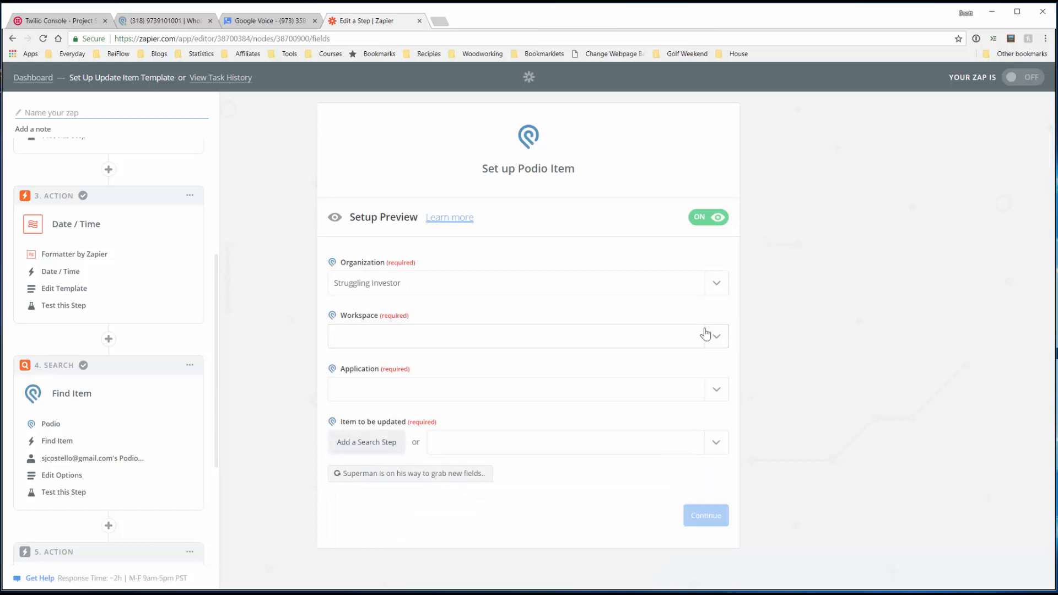
{"action": "left_click", "coordinate": [706, 334]}
{"action": "scroll", "coordinate": [508, 466], "scroll_direction": "down", "scroll_amount": 3}
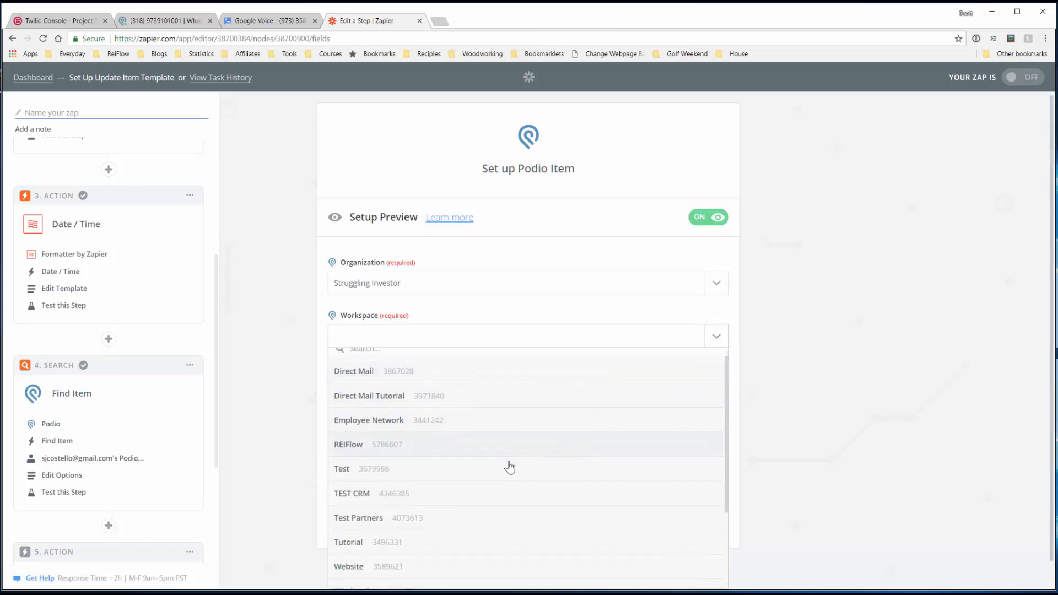
{"action": "left_click", "coordinate": [503, 479]}
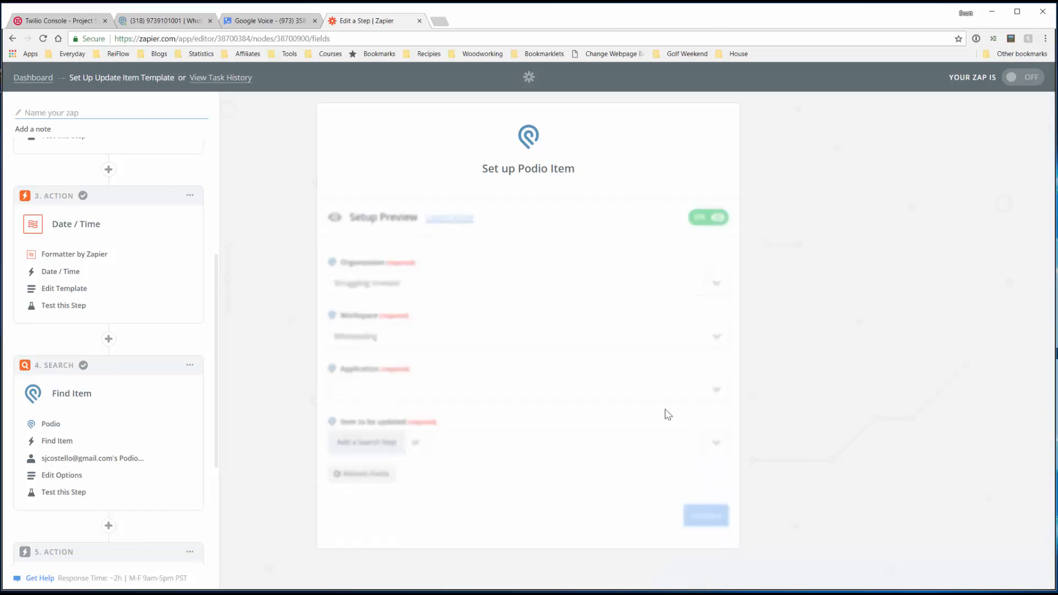
{"action": "left_click", "coordinate": [706, 389]}
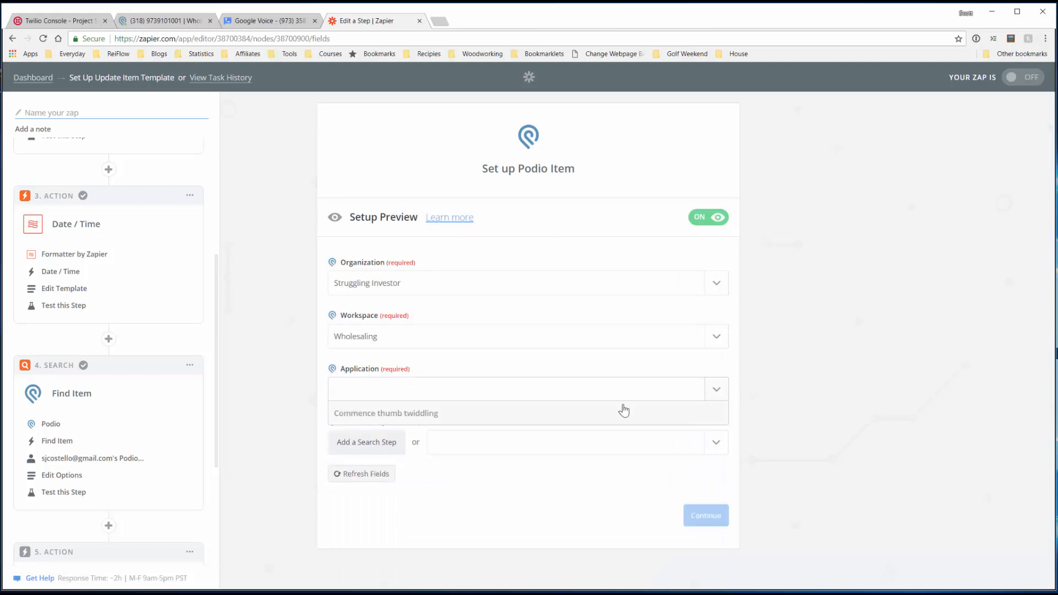
{"action": "scroll", "coordinate": [515, 449], "scroll_direction": "down", "scroll_amount": 5}
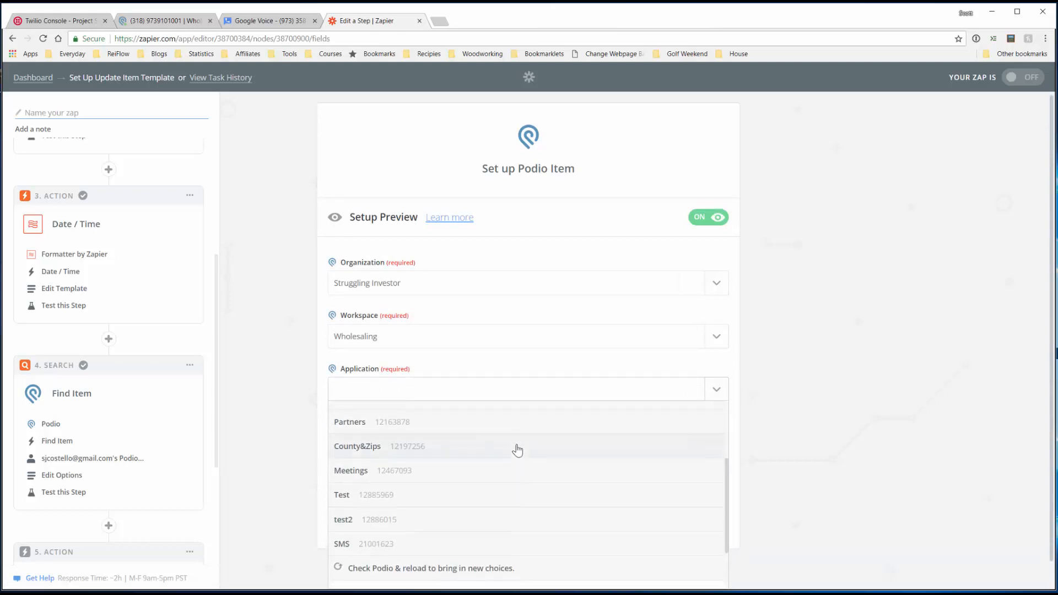
{"action": "left_click", "coordinate": [498, 491]}
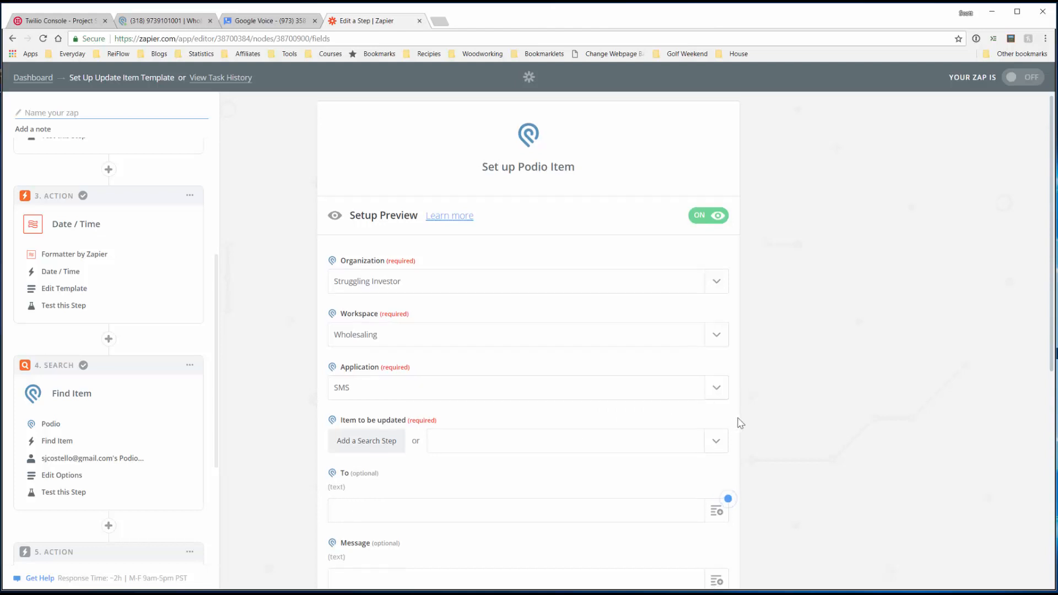
Identify the item to be updated with a custom value, using the Item ID from the Find Item step
{"action": "scroll", "coordinate": [729, 427], "scroll_direction": "down", "scroll_amount": 3}
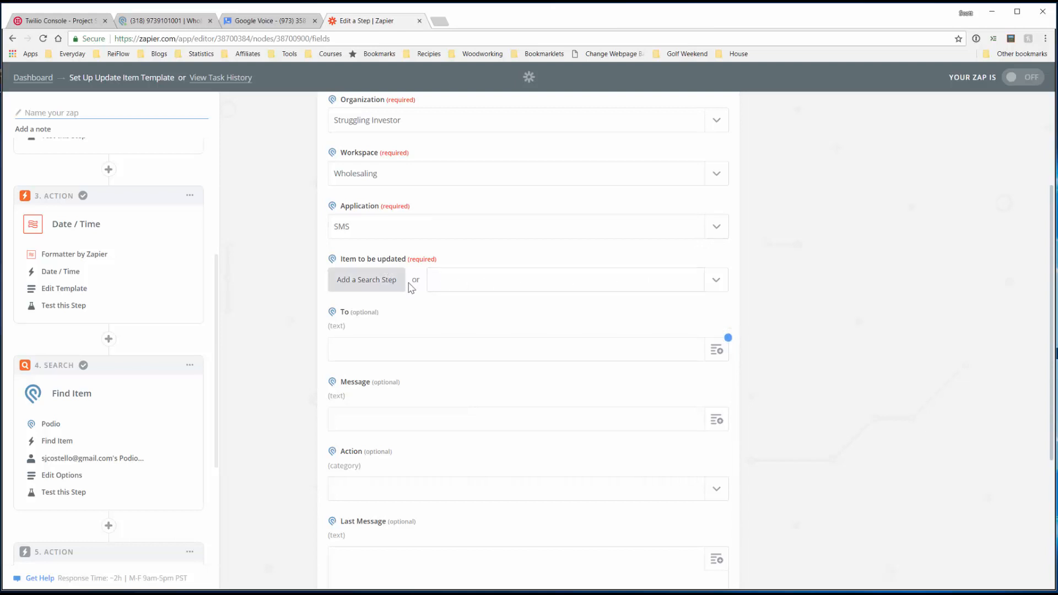
{"action": "left_click", "coordinate": [714, 286]}
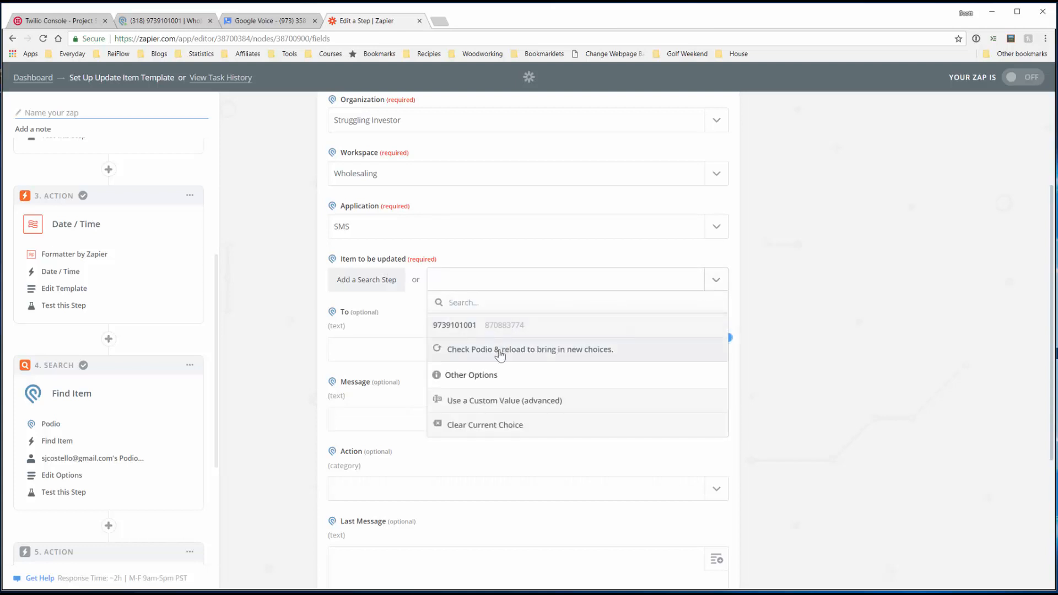
{"action": "left_click", "coordinate": [492, 409]}
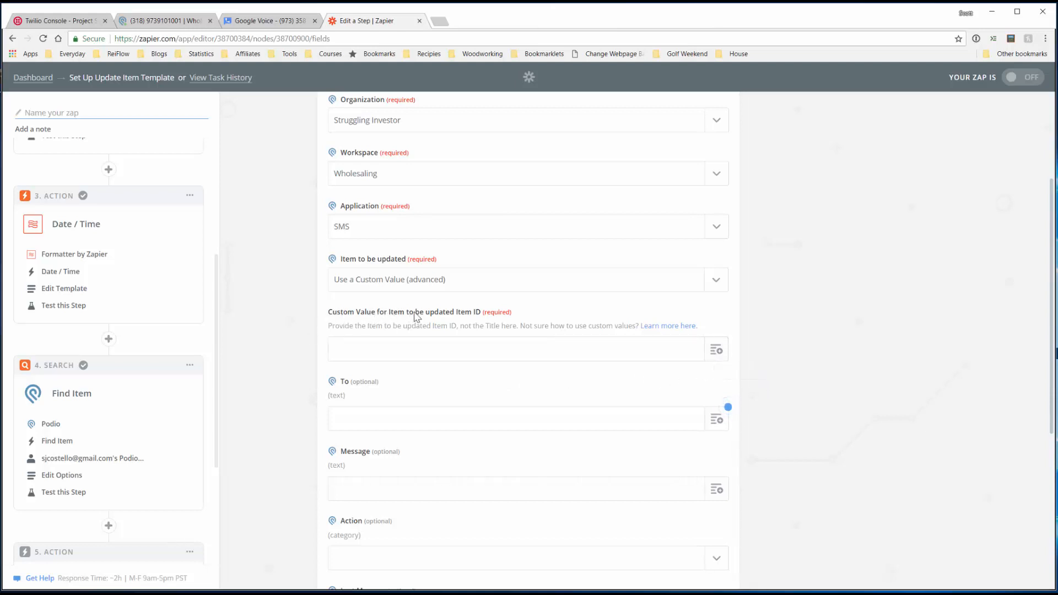
{"action": "left_click", "coordinate": [716, 351]}
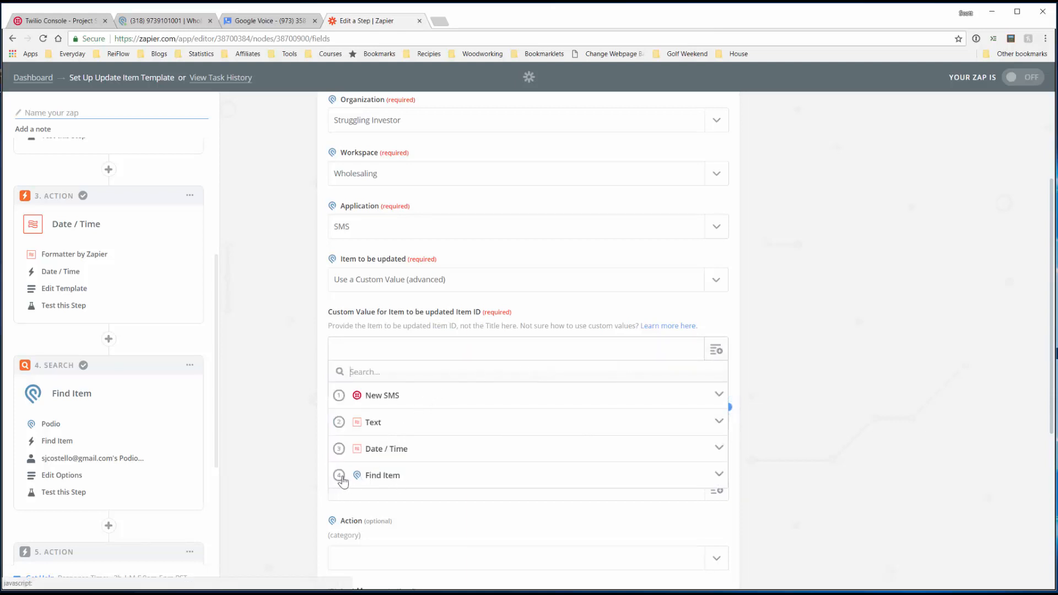
{"action": "left_click", "coordinate": [502, 483]}
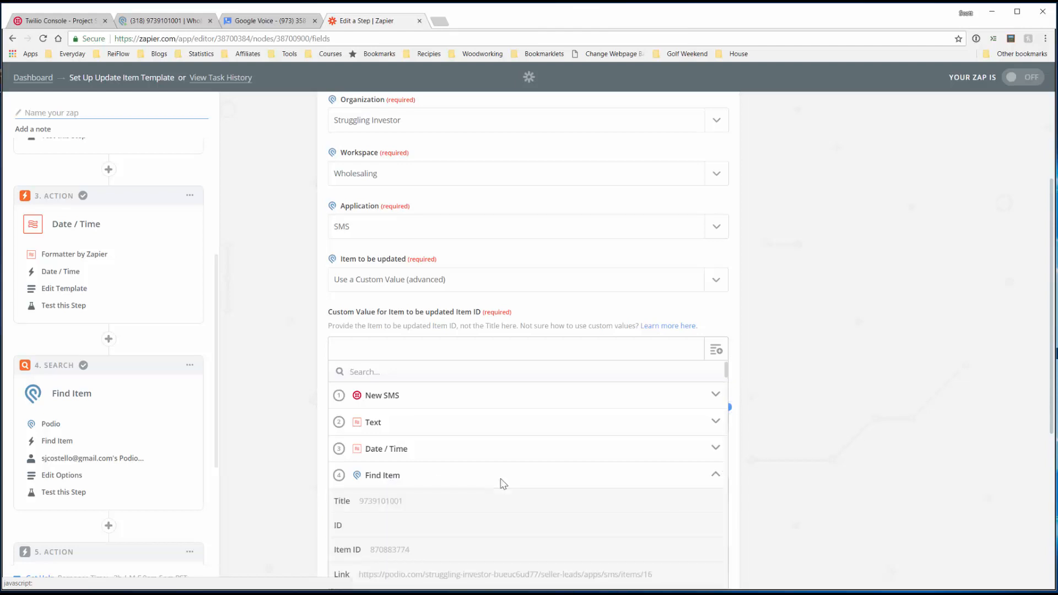
{"action": "scroll", "coordinate": [503, 483], "scroll_direction": "down", "scroll_amount": 3}
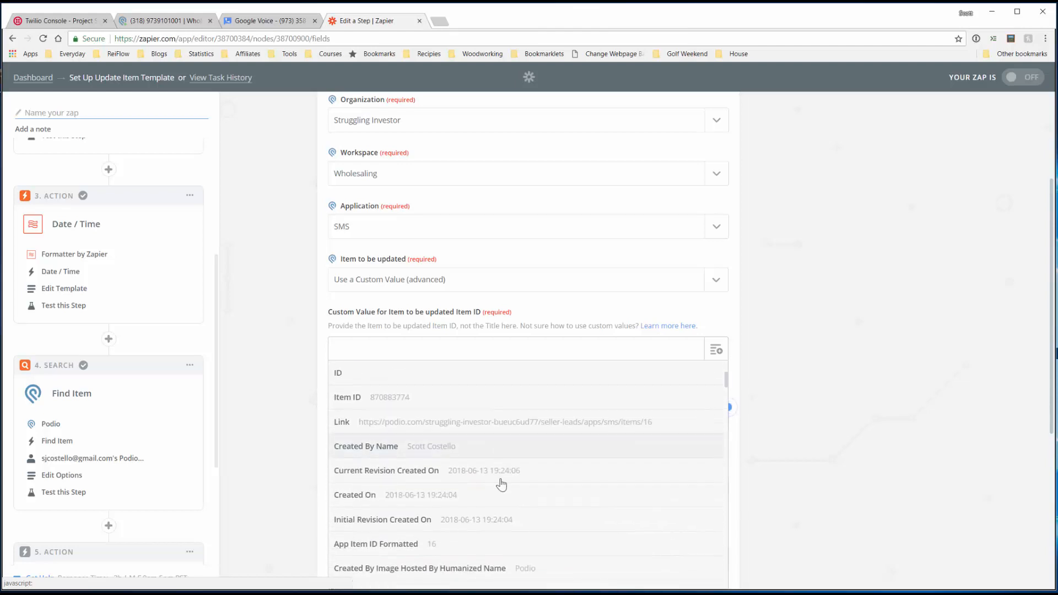
{"action": "left_click", "coordinate": [374, 391]}
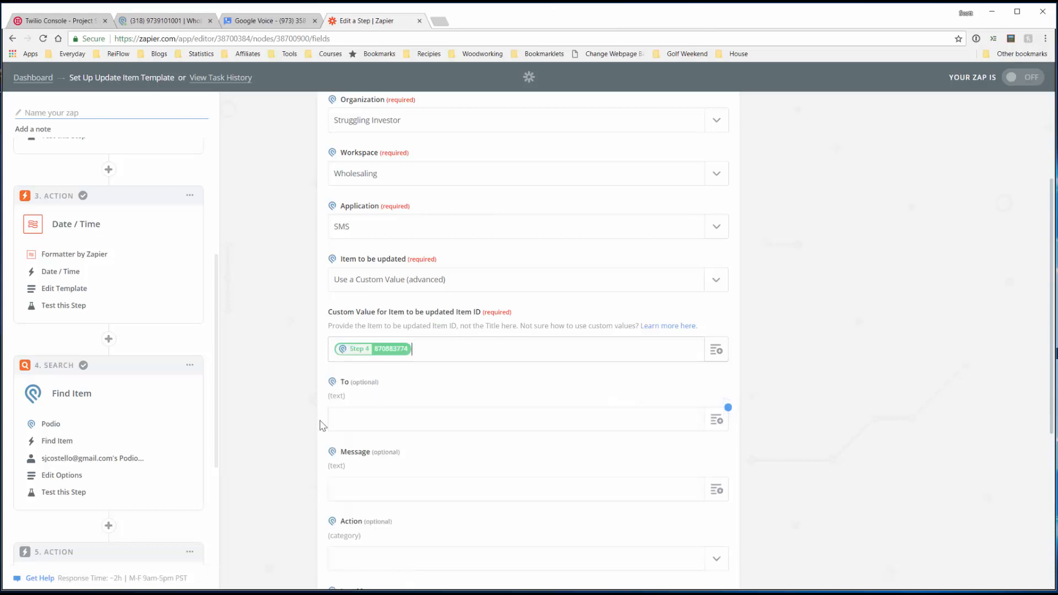
Check the SMS item's fields in Podio, then return to Zapier and fill To with Find Item's Fields To Value
{"action": "scroll", "coordinate": [324, 435], "scroll_direction": "down", "scroll_amount": 2}
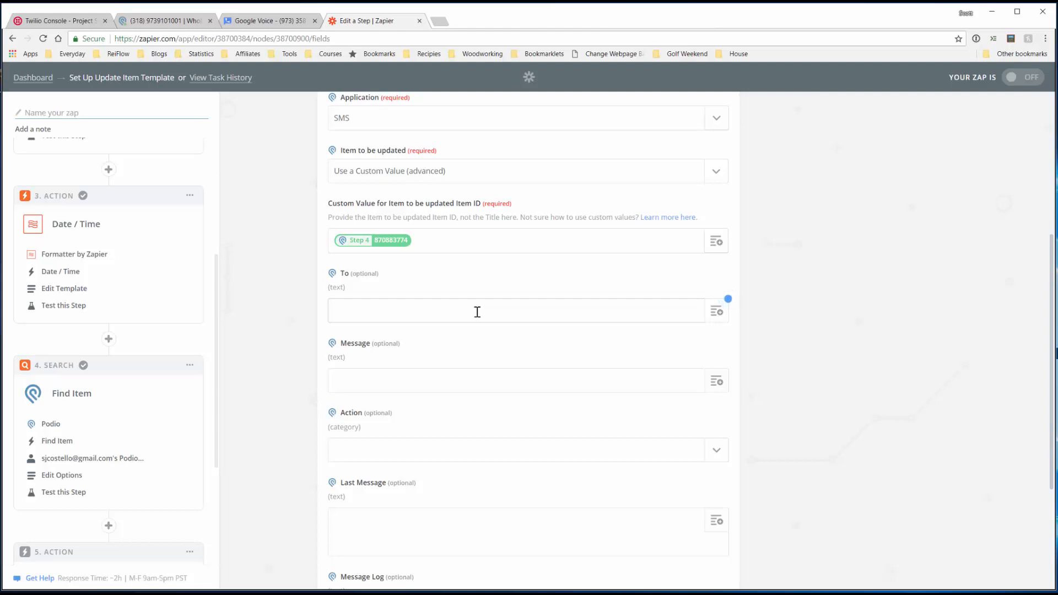
{"action": "left_click", "coordinate": [178, 22]}
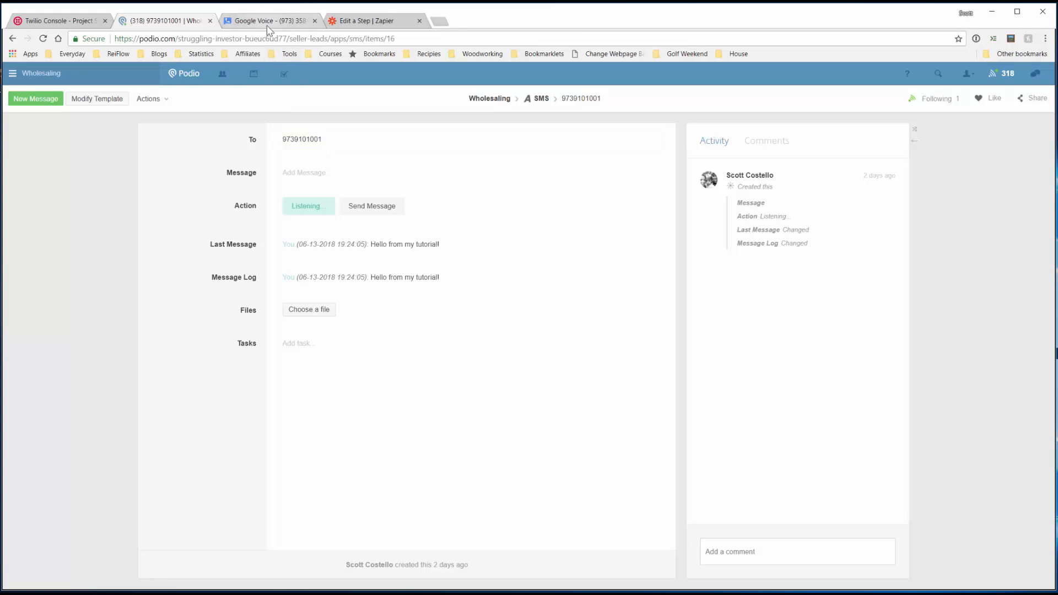
{"action": "left_click", "coordinate": [356, 22]}
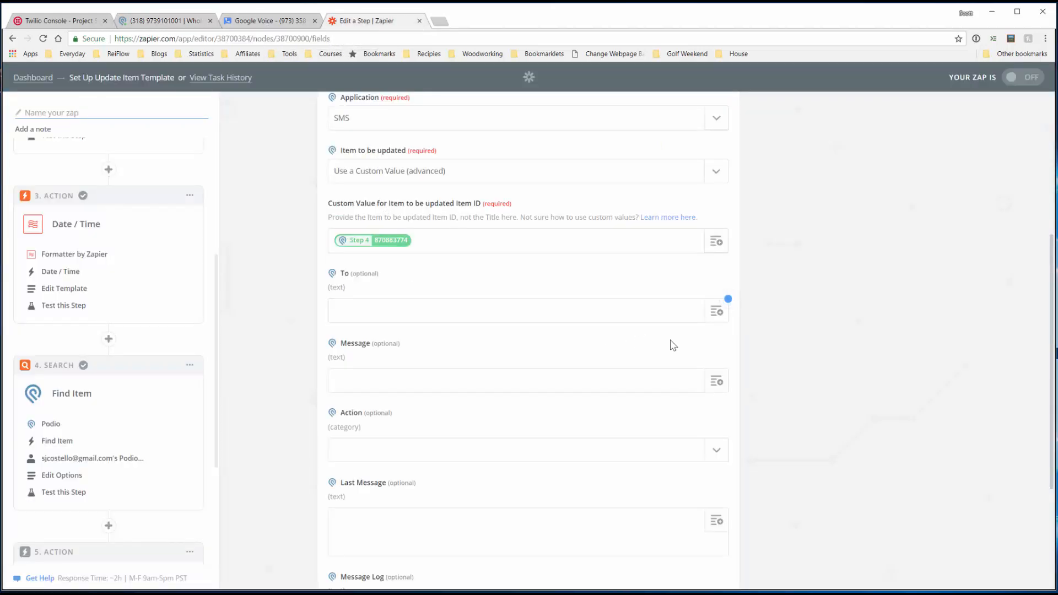
{"action": "left_click", "coordinate": [716, 314]}
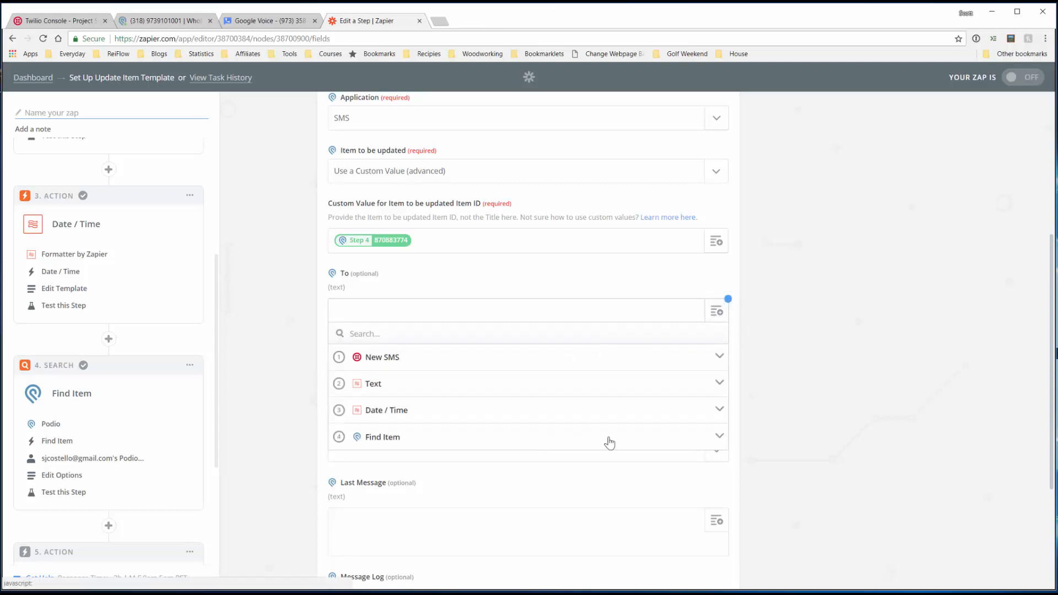
{"action": "left_click", "coordinate": [719, 441]}
{"action": "scroll", "coordinate": [626, 451], "scroll_direction": "down", "scroll_amount": 1}
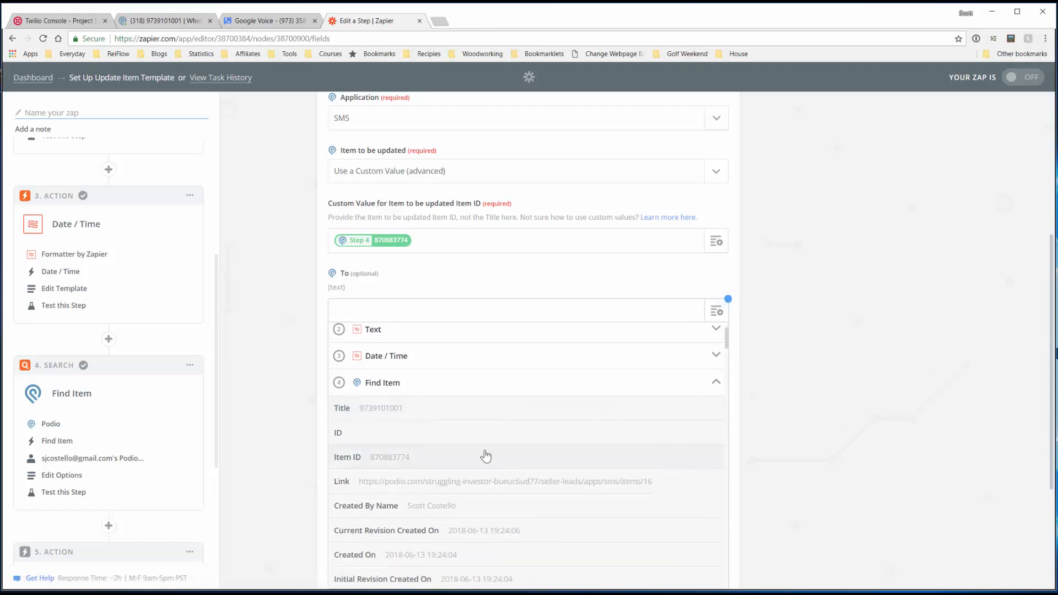
{"action": "scroll", "coordinate": [485, 457], "scroll_direction": "down", "scroll_amount": 3}
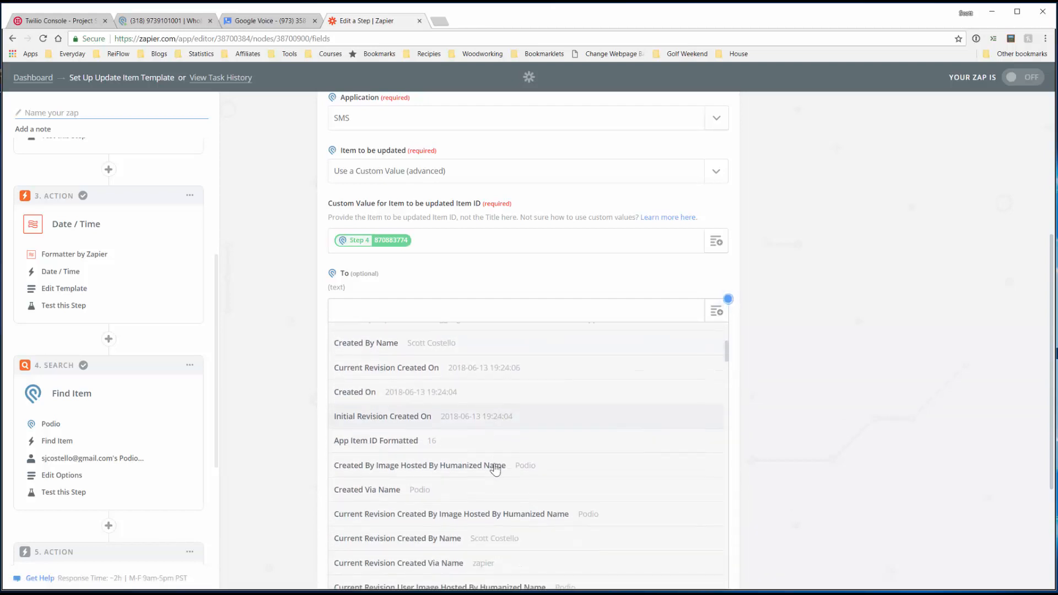
{"action": "scroll", "coordinate": [491, 465], "scroll_direction": "down", "scroll_amount": 1}
{"action": "scroll", "coordinate": [479, 419], "scroll_direction": "up", "scroll_amount": 1}
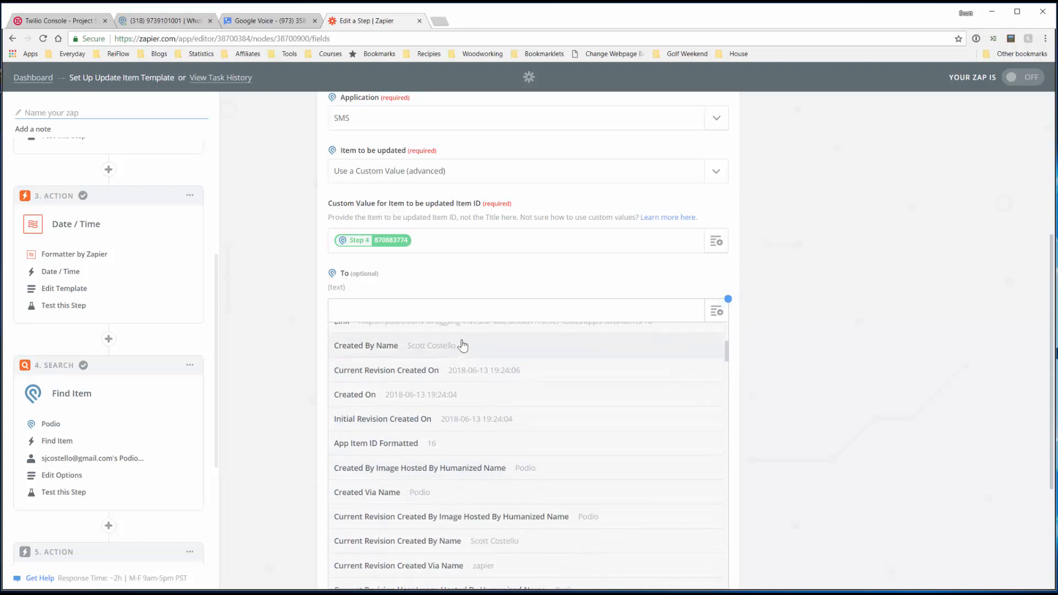
{"action": "scroll", "coordinate": [463, 345], "scroll_direction": "up", "scroll_amount": 4}
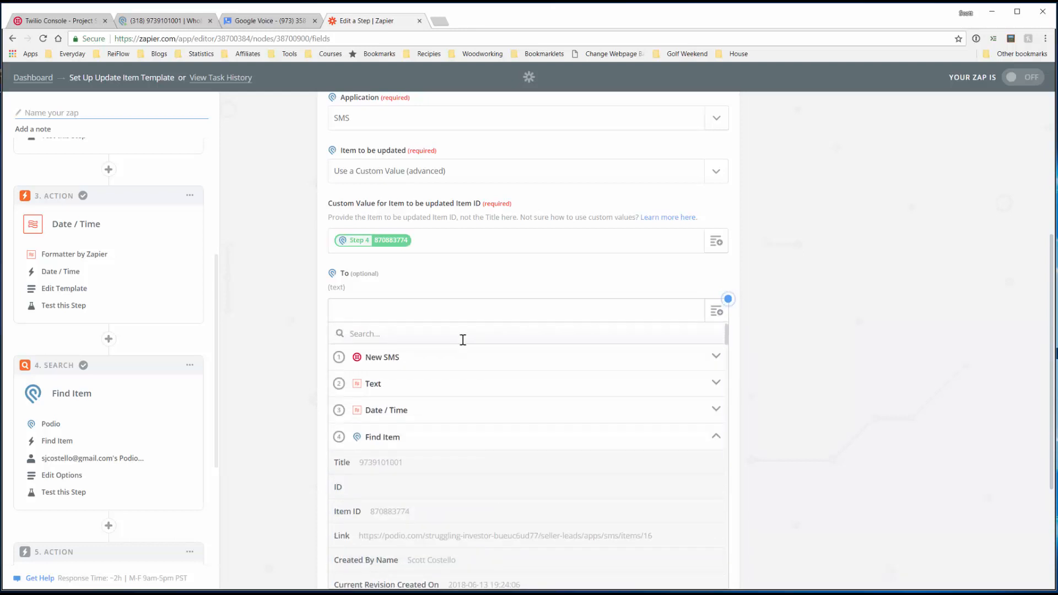
{"action": "type", "text": "To"}
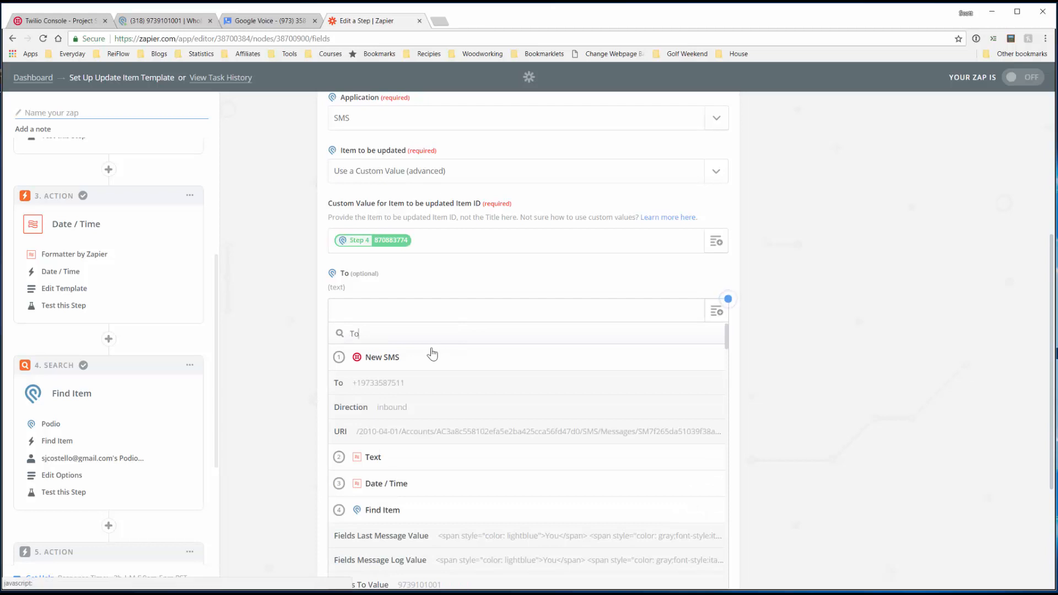
{"action": "scroll", "coordinate": [507, 509], "scroll_direction": "down", "scroll_amount": 3}
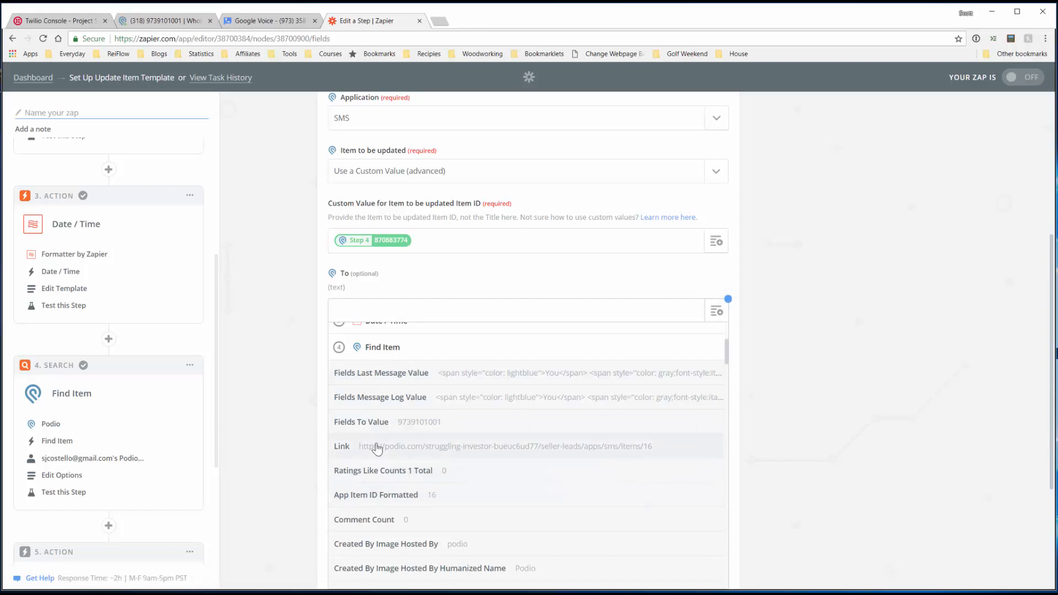
{"action": "left_click", "coordinate": [380, 425]}
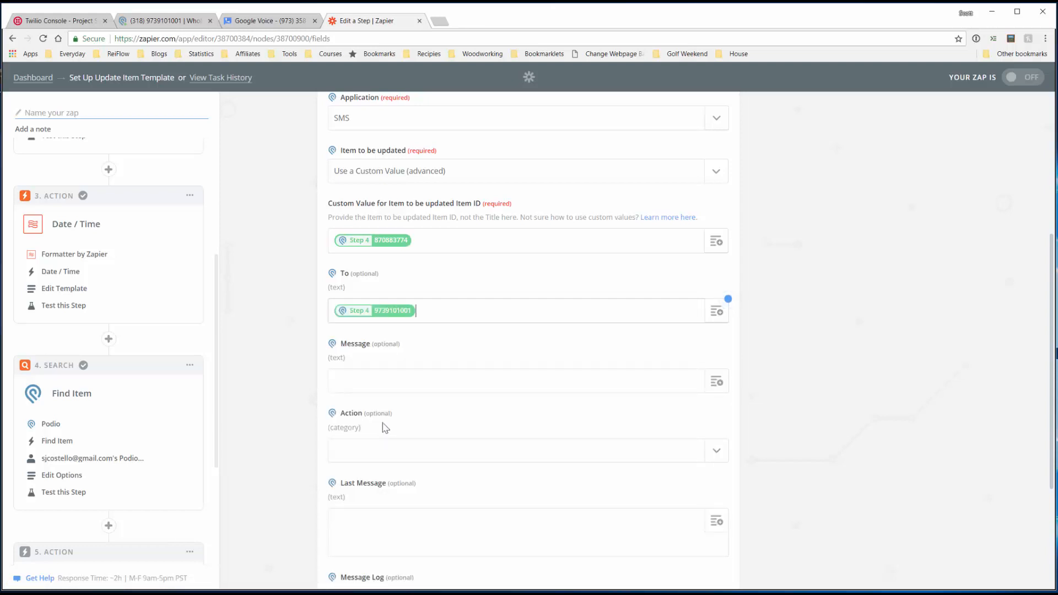
Set the Action category of the updated item to Listening..
{"action": "left_click", "coordinate": [512, 384]}
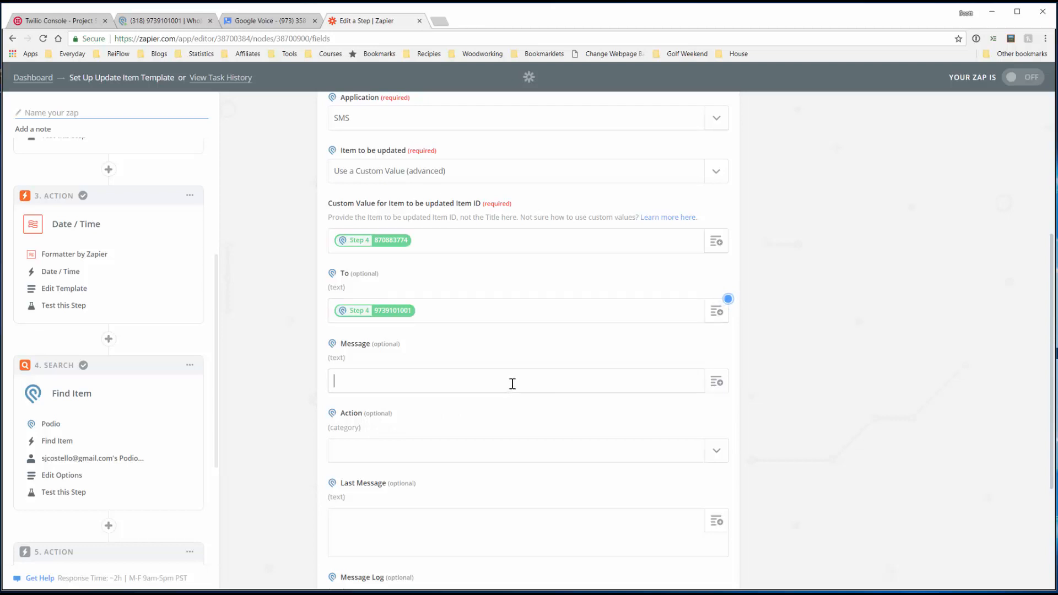
{"action": "scroll", "coordinate": [513, 391], "scroll_direction": "down", "scroll_amount": 3}
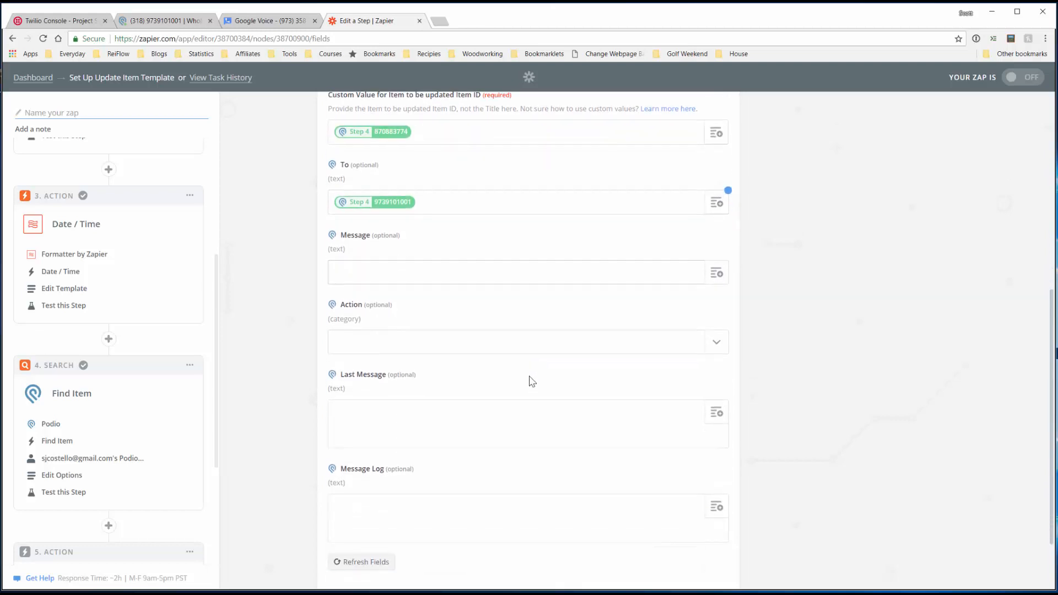
{"action": "left_click", "coordinate": [537, 296]}
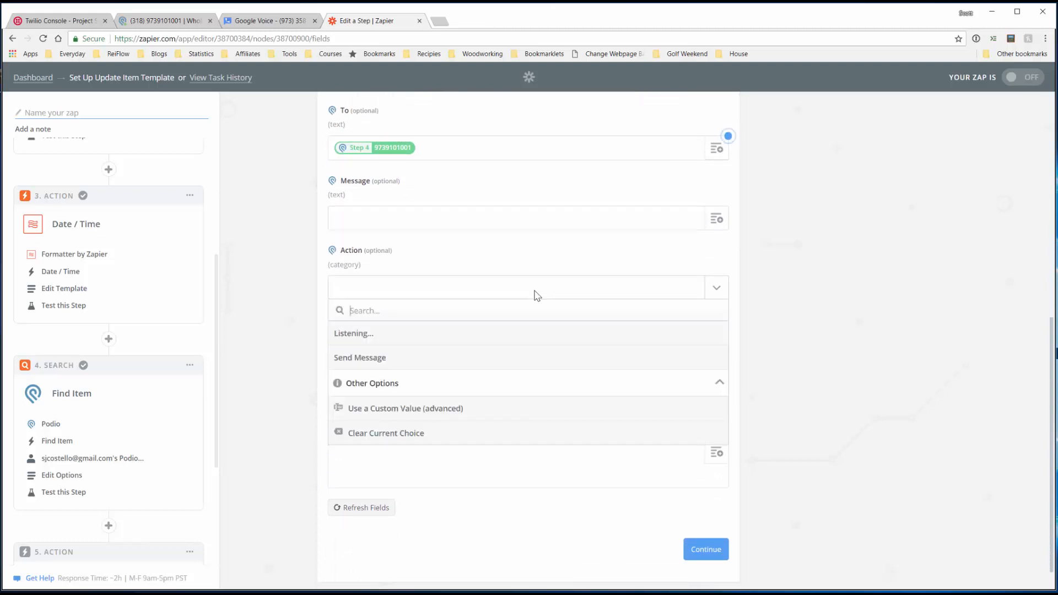
{"action": "left_click", "coordinate": [403, 339]}
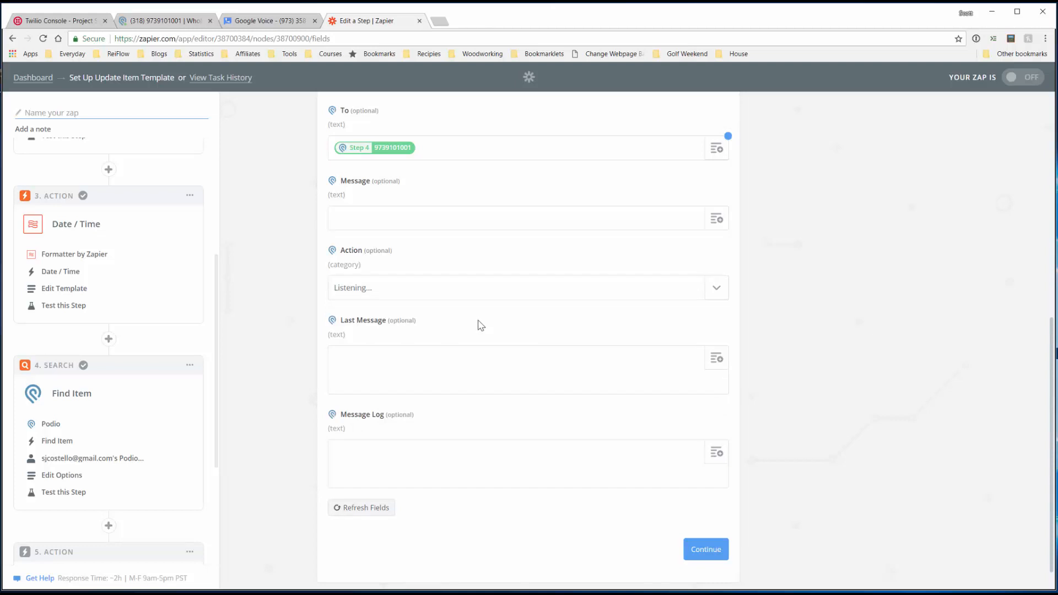
Enter <span>Seller</span> in the Last Message field, consulting the existing Podio SMS item for the label format
{"action": "scroll", "coordinate": [491, 333], "scroll_direction": "down", "scroll_amount": 1}
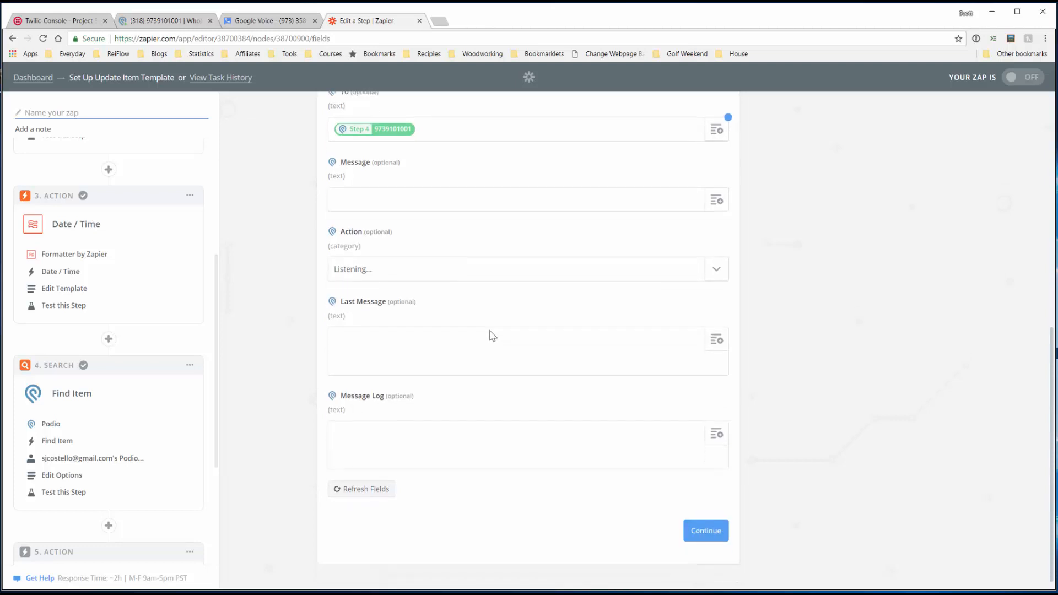
{"action": "left_click", "coordinate": [408, 334]}
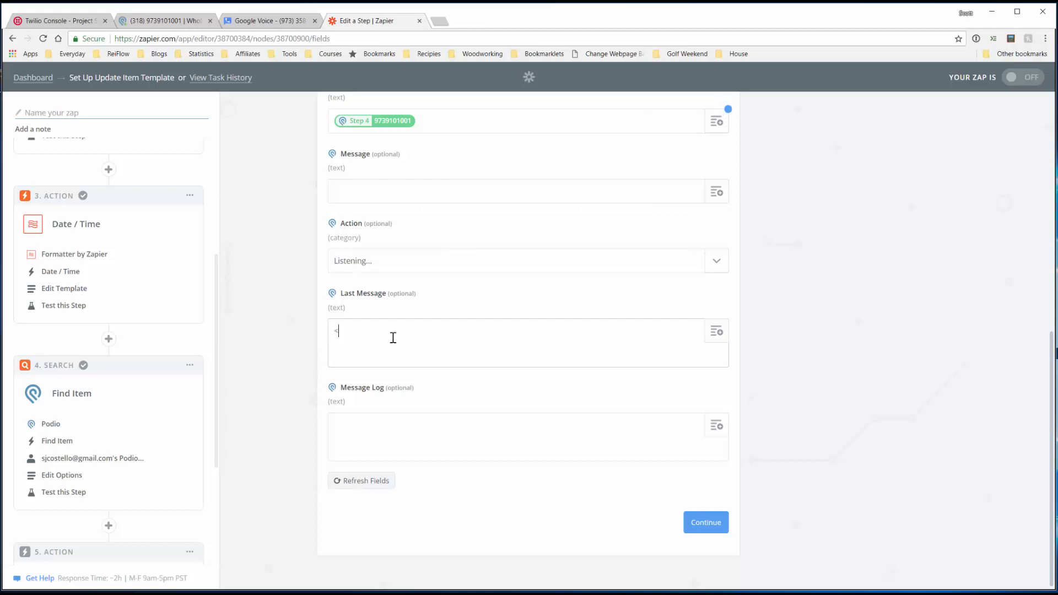
{"action": "type", "text": "spa"}
{"action": "type", "text": "</span>"}
{"action": "left_click", "coordinate": [360, 330]}
{"action": "left_click", "coordinate": [171, 21]}
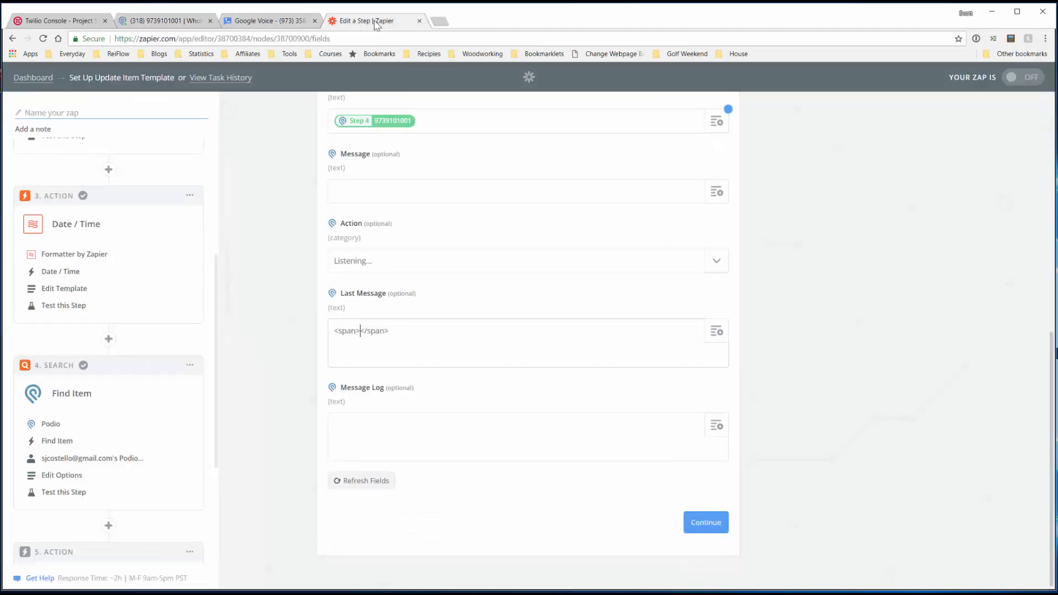
{"action": "left_click", "coordinate": [375, 22]}
{"action": "type", "text": "Seller"}
Add the attribute style="color:blue;" to the opening span tag around Seller in Last Message
{"action": "key", "text": "Right"}
{"action": "key", "text": "Right"}
{"action": "key", "text": "Left"}
{"action": "key", "text": "Left"}
{"action": "key", "text": "Left"}
{"action": "key", "text": "Left"}
{"action": "key", "text": "Left"}
{"action": "key", "text": "Left"}
{"action": "key", "text": "Left"}
{"action": "key", "text": "Left"}
{"action": "key", "text": "Left"}
{"action": "type", "text": "style=\"\"color:blue;"}
{"action": "double_click", "coordinate": [438, 331]}
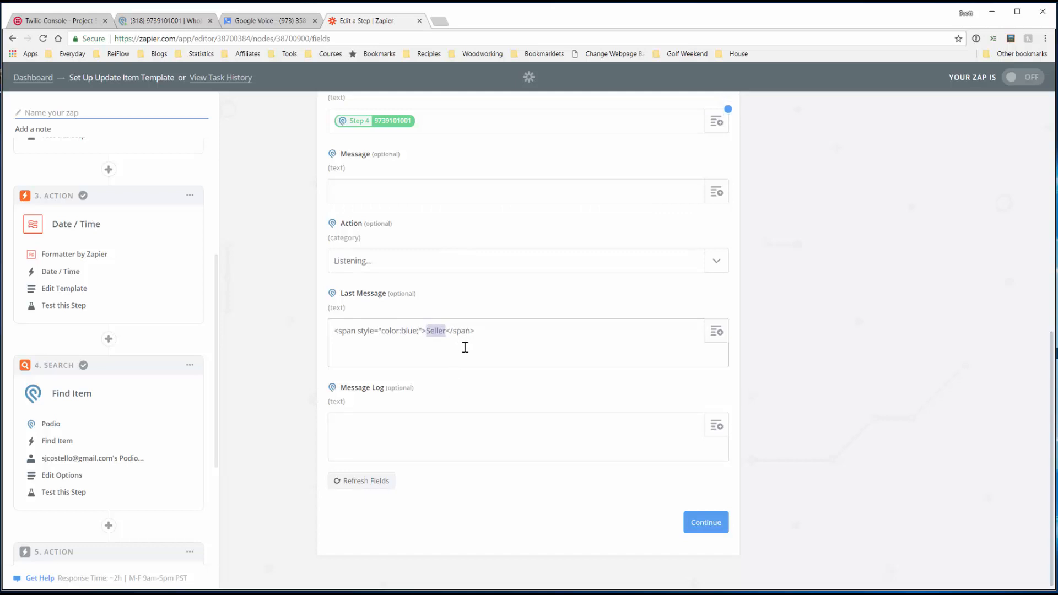
Append a second <span></span> pair after Seller and insert the Date / Time step's Date Sent value inside it
{"action": "left_click", "coordinate": [499, 333]}
{"action": "type", "text": "<span></span"}
{"action": "left_click_drag", "start_coordinate": [505, 330], "coordinate": [509, 329]}
{"action": "left_click", "coordinate": [500, 330]}
{"action": "key", "text": "Left"}
{"action": "left_click", "coordinate": [718, 338]}
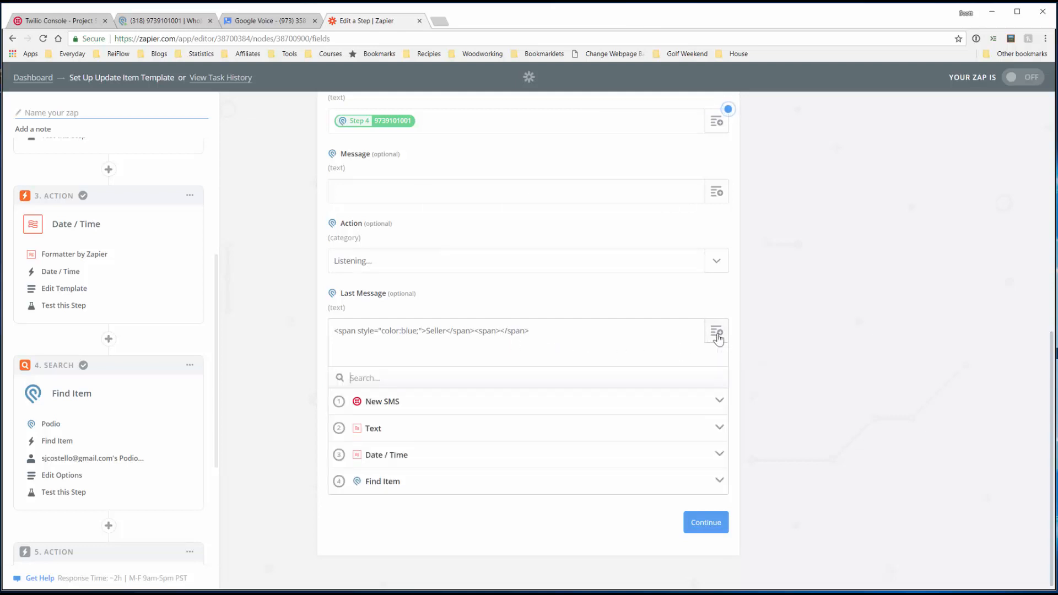
{"action": "left_click", "coordinate": [387, 460]}
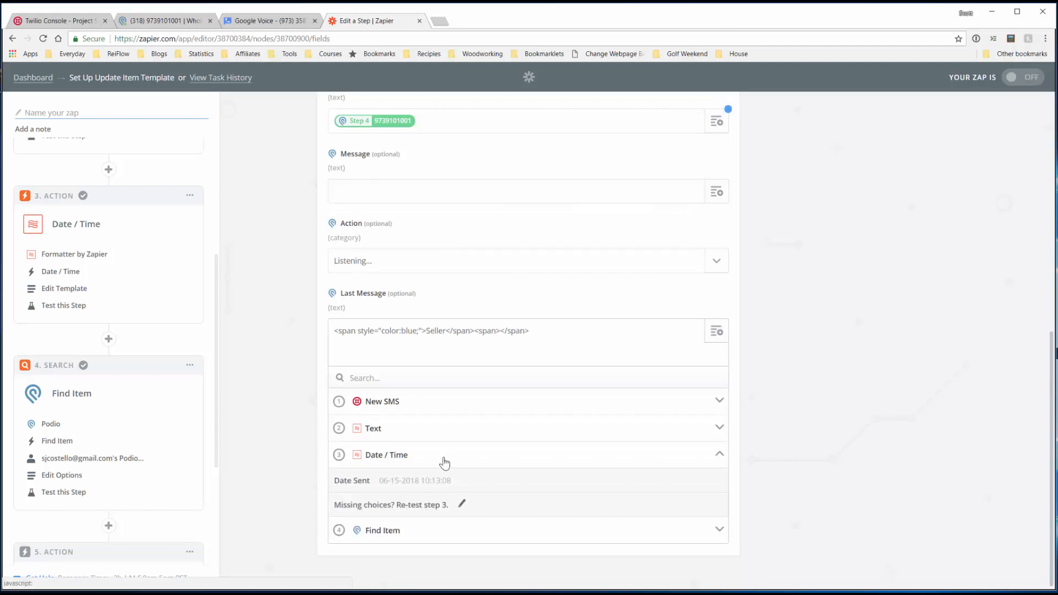
{"action": "left_click", "coordinate": [406, 482]}
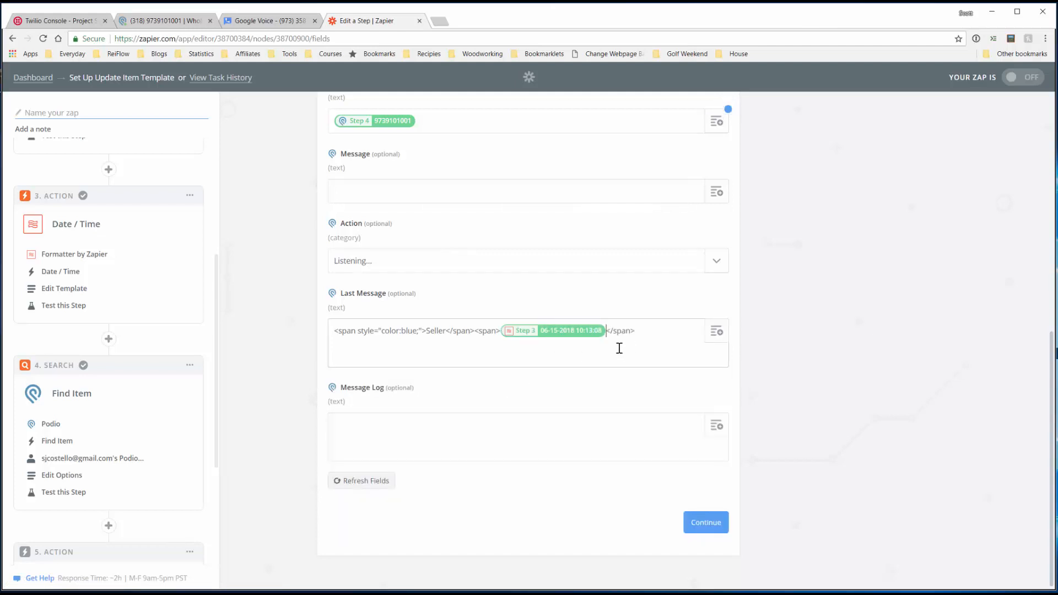
Enclose the Date Sent value in the second span in parentheses
{"action": "left_click", "coordinate": [497, 357]}
{"action": "type", "text": "("}
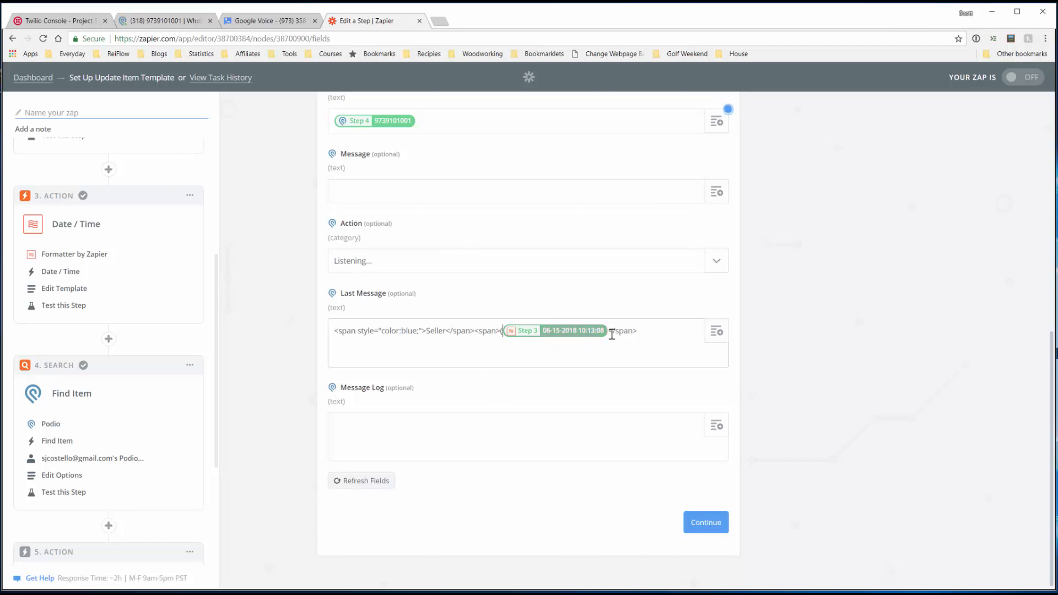
{"action": "left_click", "coordinate": [612, 331]}
Add the attribute style="color:gray;font-style:italic;" to the opening span tag around the date in Last Message
{"action": "left_click", "coordinate": [498, 335]}
{"action": "type", "text": "style=\"color:blue;"}
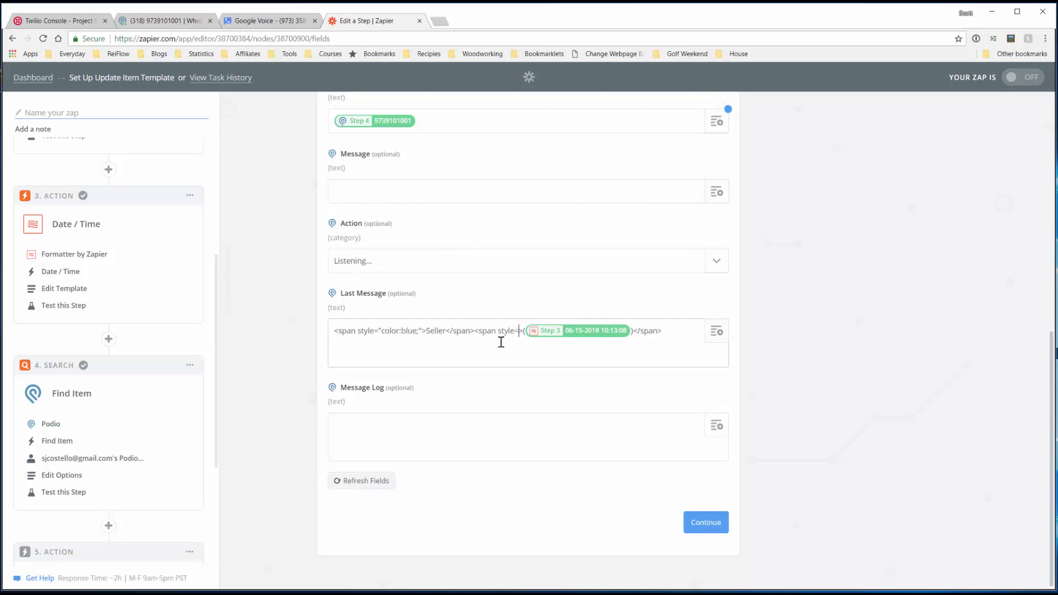
{"action": "type", "text": "\">Seller</span><span style=\""}
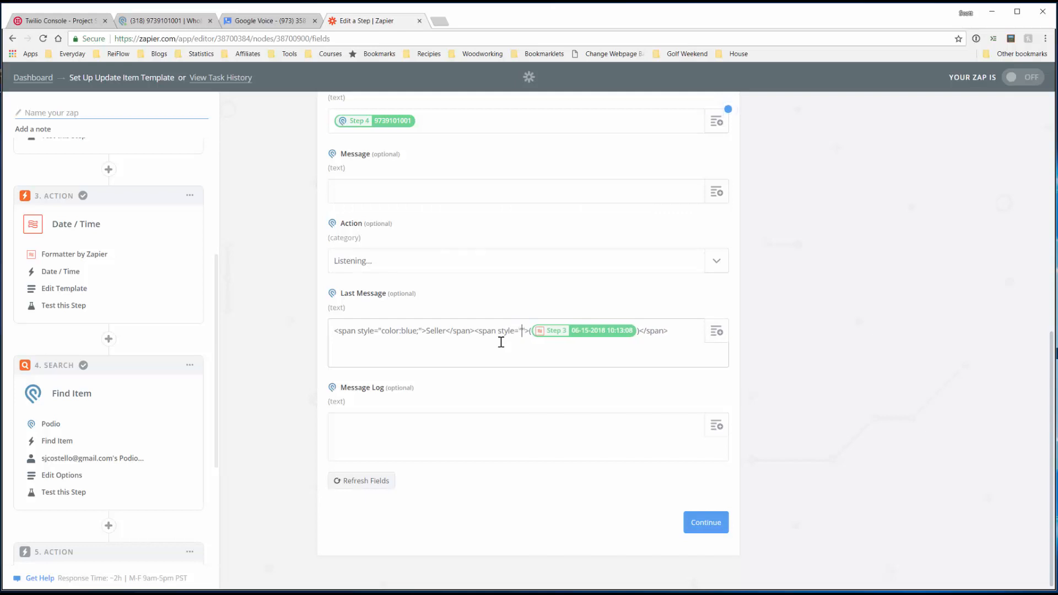
{"action": "type", "text": "color:"}
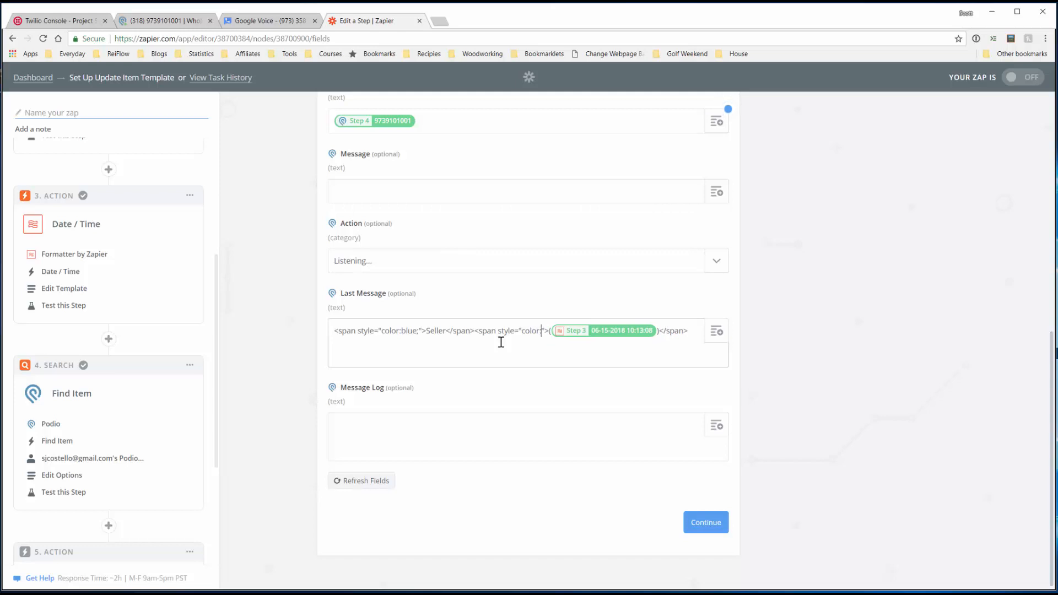
{"action": "type", "text": "gray;"}
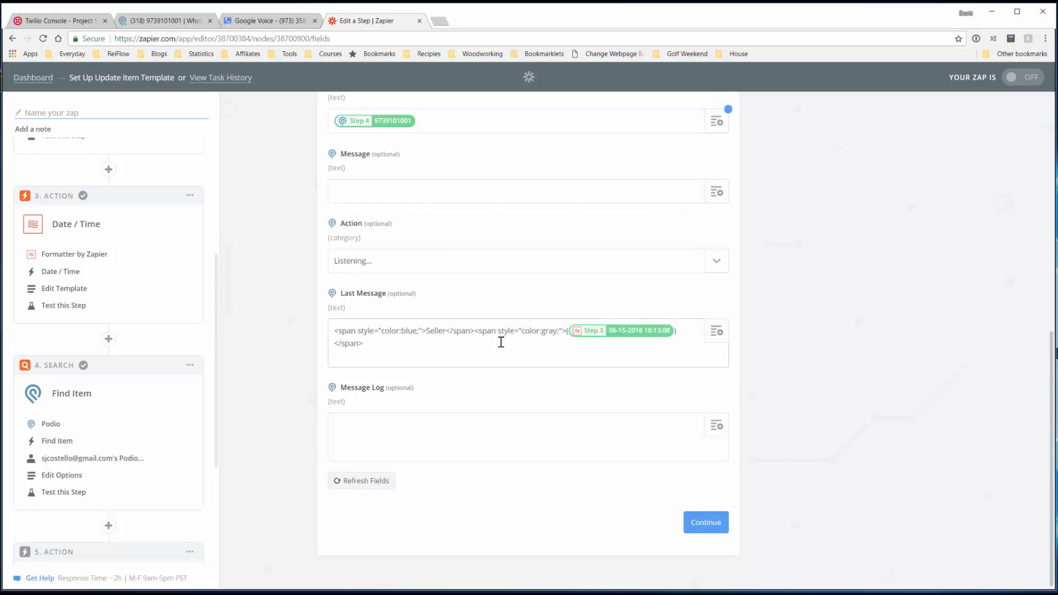
{"action": "type", "text": "font"}
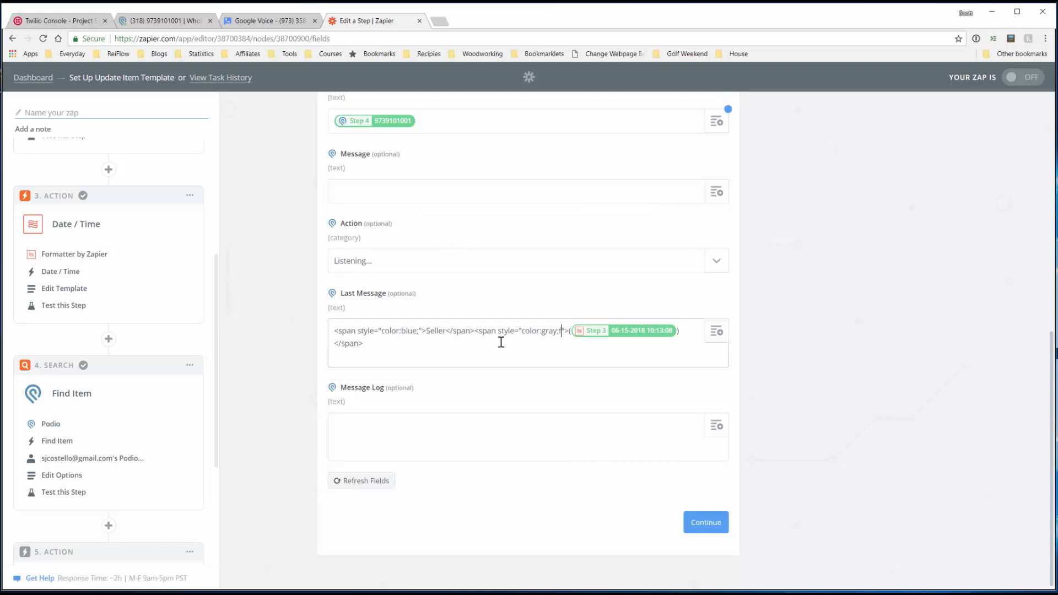
{"action": "type", "text": "-sty"}
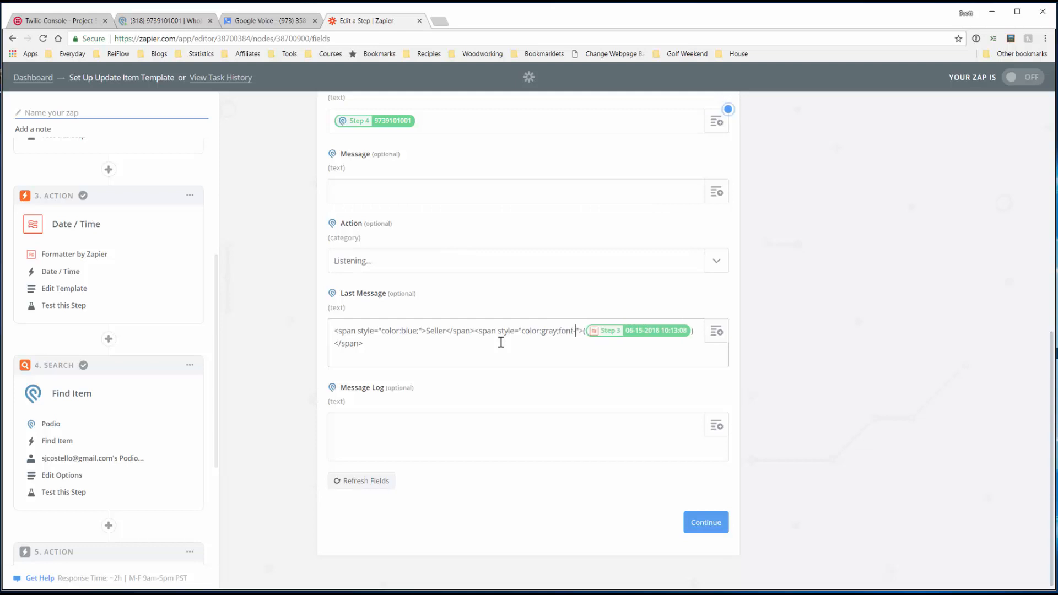
{"action": "type", "text": "le"}
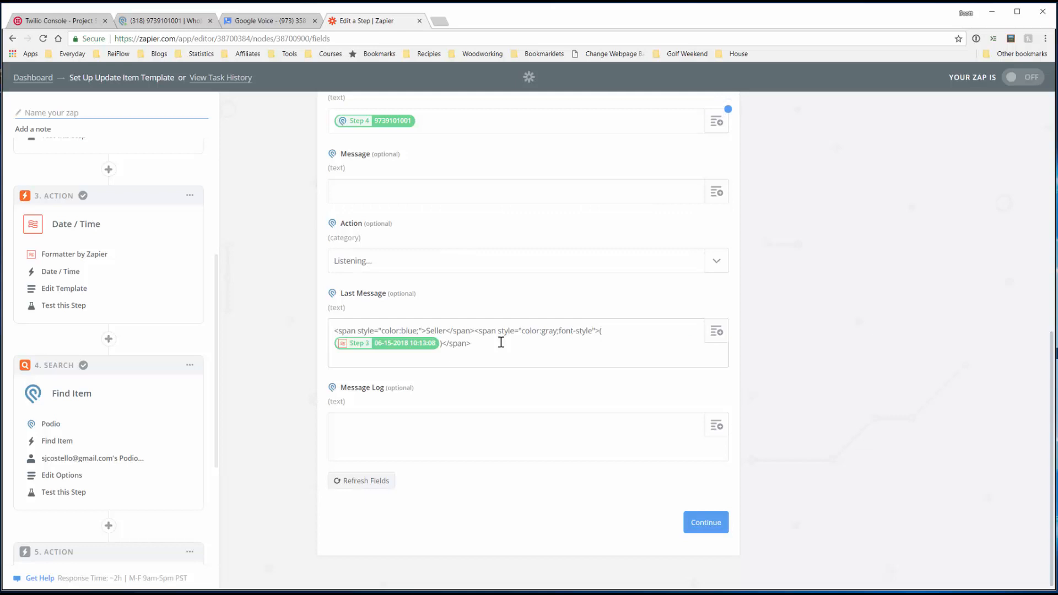
{"action": "type", "text": ":italic;"}
Append a colon and the New SMS step's Body value after the second span in Last Message
{"action": "left_click", "coordinate": [716, 331]}
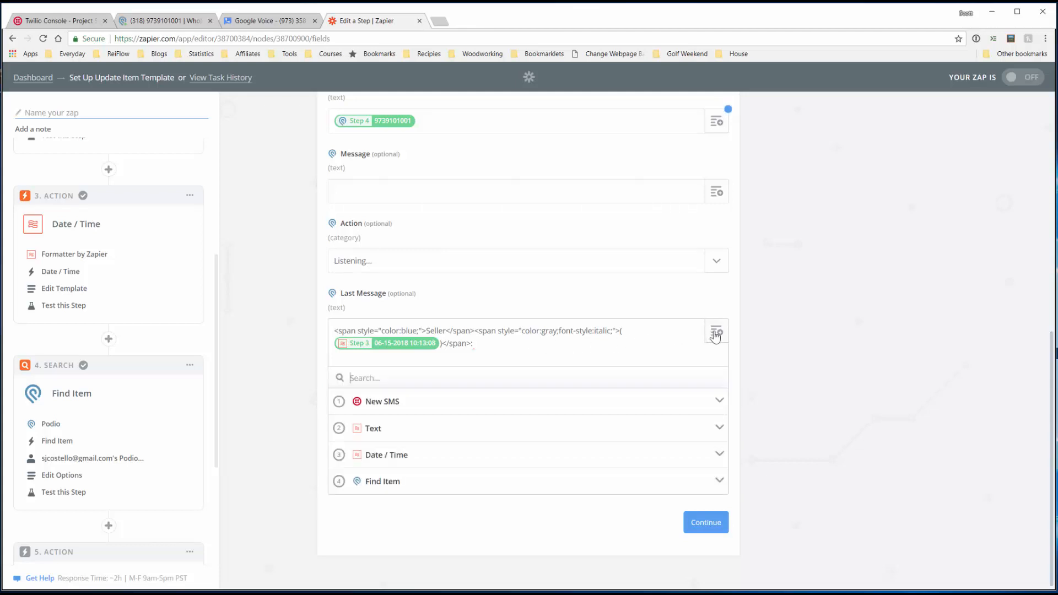
{"action": "left_click", "coordinate": [528, 406]}
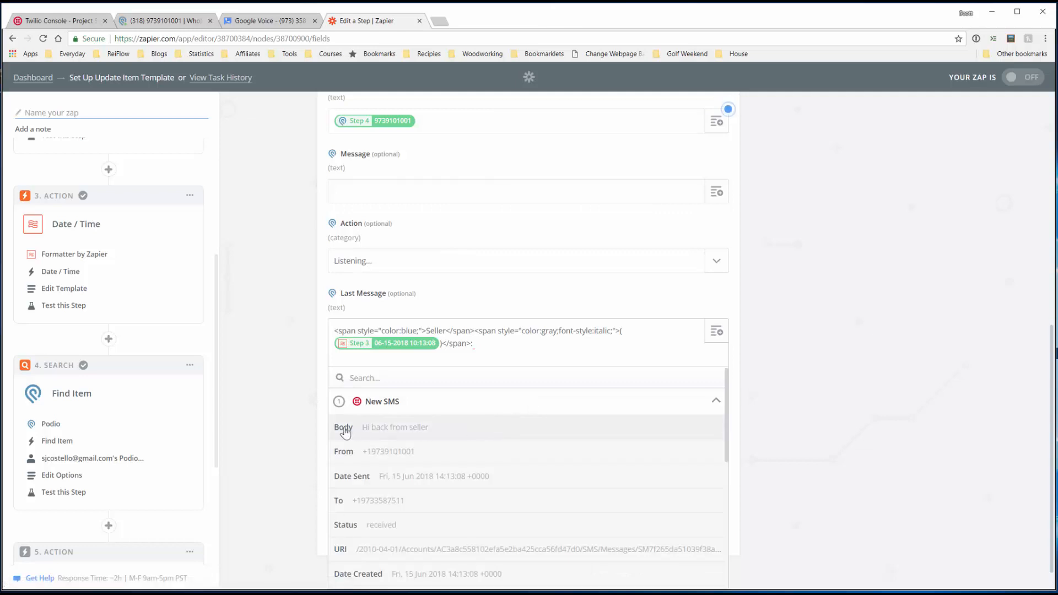
{"action": "left_click", "coordinate": [366, 430]}
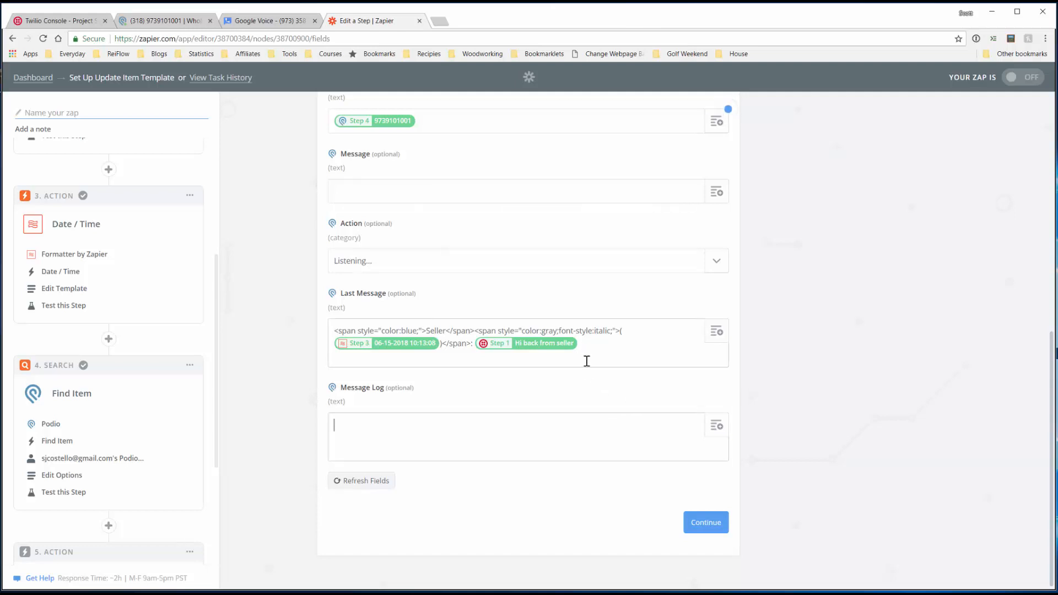
Copy the entire Last Message markup into the Message Log field, consulting the existing Podio SMS item for the log format
{"action": "left_click", "coordinate": [165, 21]}
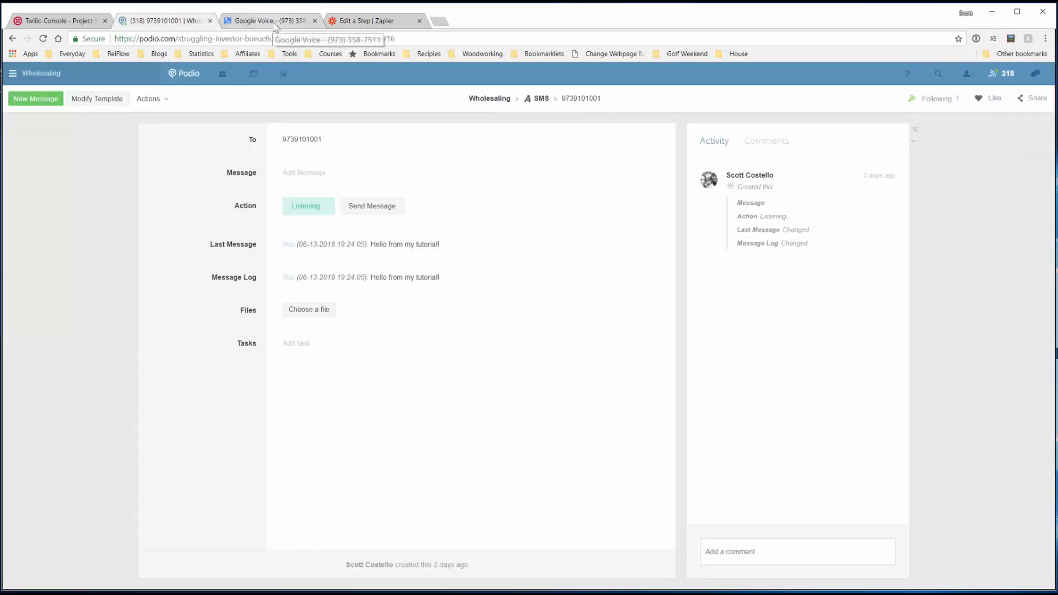
{"action": "left_click", "coordinate": [366, 21]}
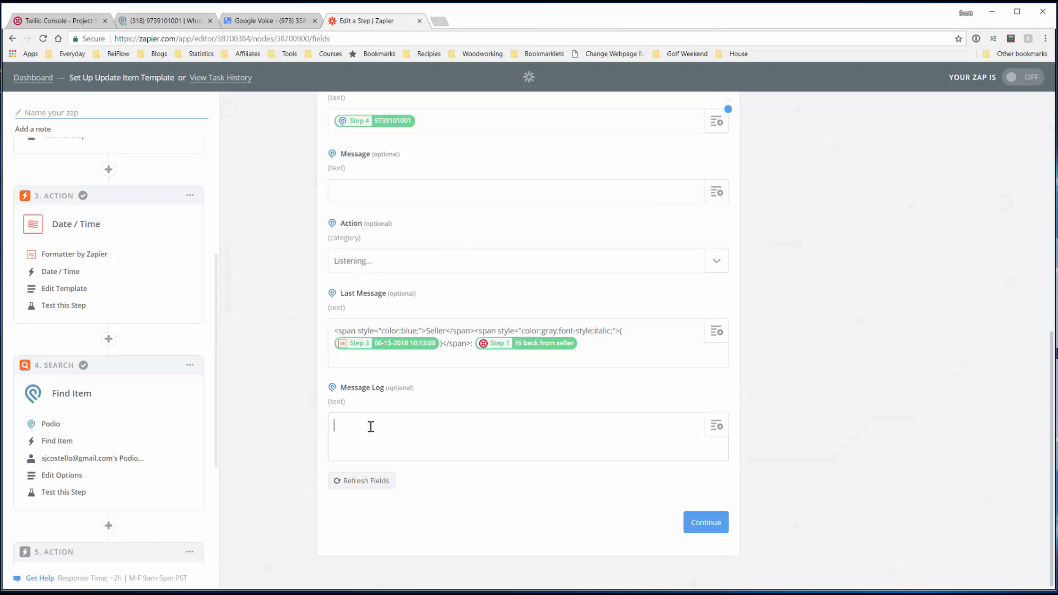
{"action": "left_click_drag", "start_coordinate": [577, 344], "coordinate": [334, 330]}
{"action": "key", "text": "ctrl+c"}
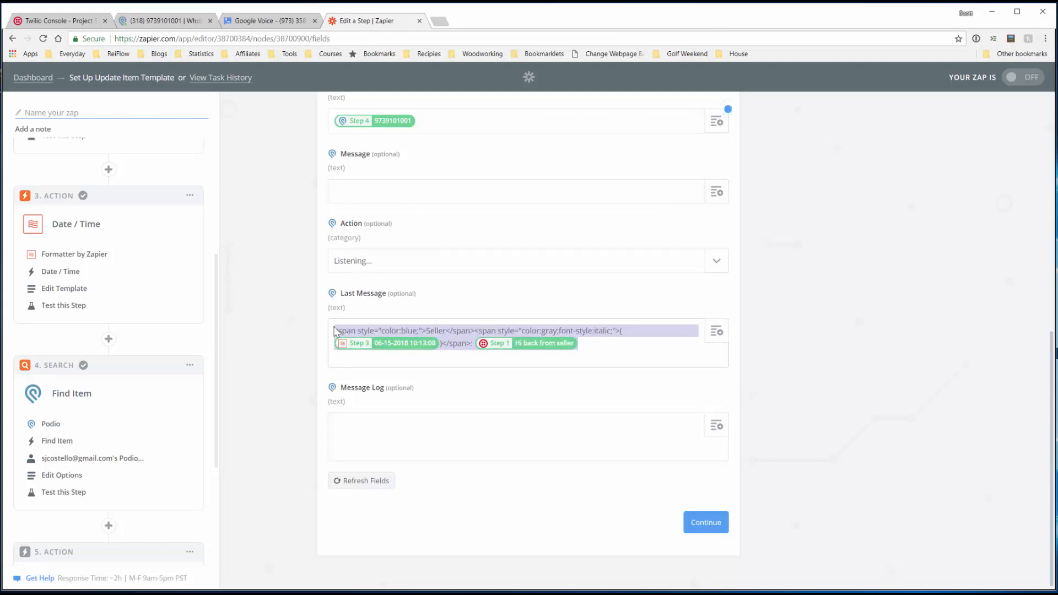
{"action": "left_click", "coordinate": [358, 423]}
{"action": "key", "text": "ctrl+v"}
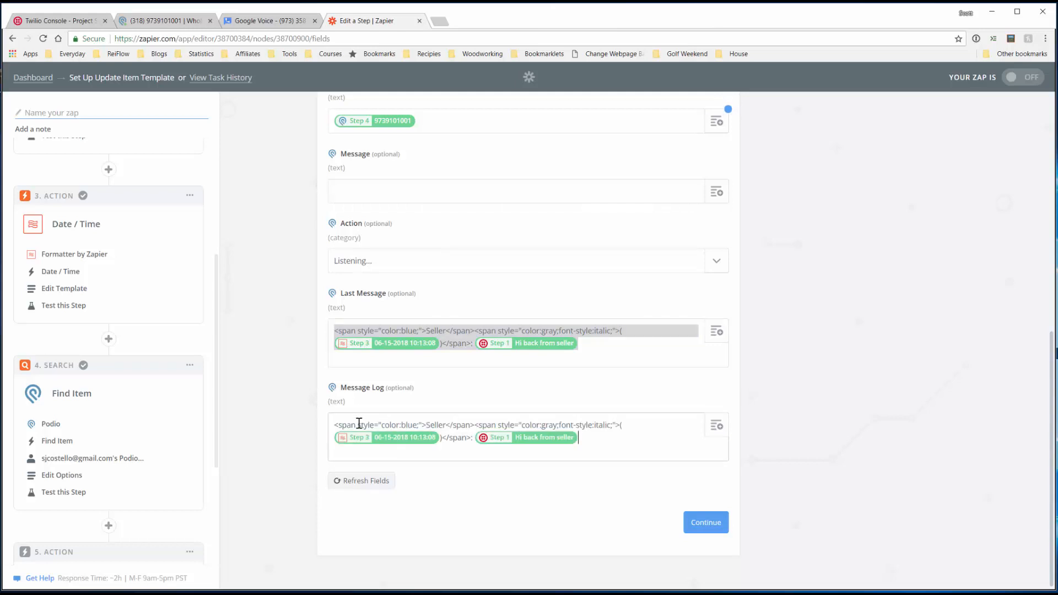
{"action": "right_click", "coordinate": [511, 330]}
{"action": "left_click", "coordinate": [537, 352]}
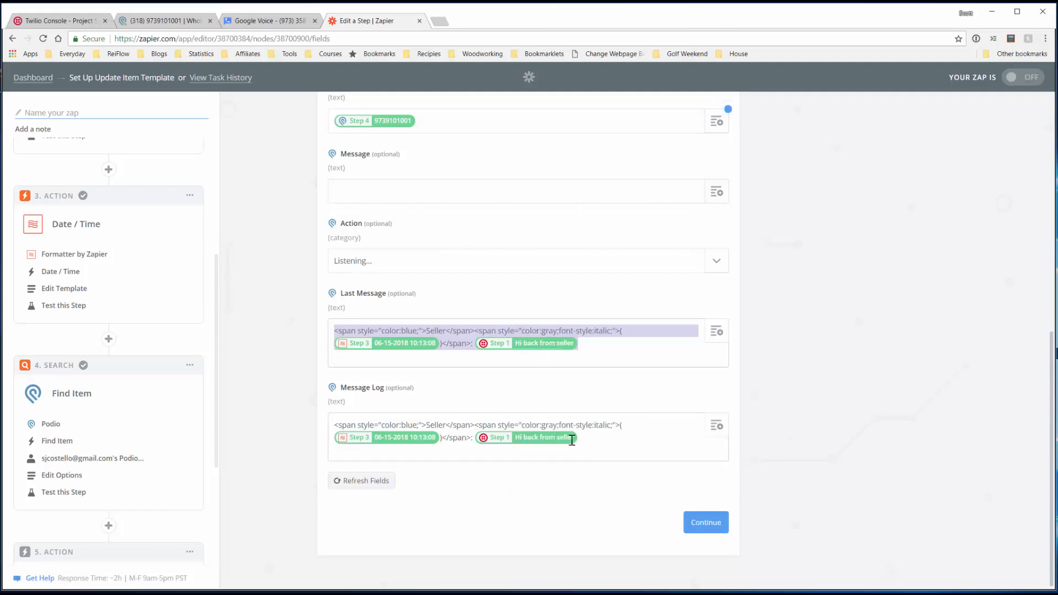
{"action": "left_click_drag", "start_coordinate": [572, 439], "coordinate": [327, 434]}
{"action": "right_click", "coordinate": [372, 428]}
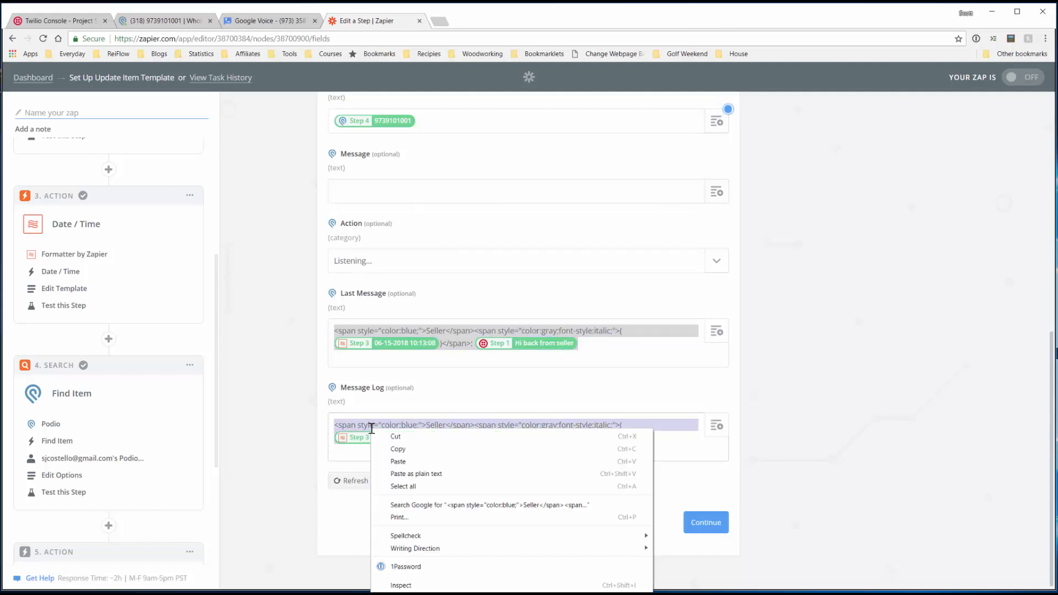
{"action": "left_click", "coordinate": [398, 461]}
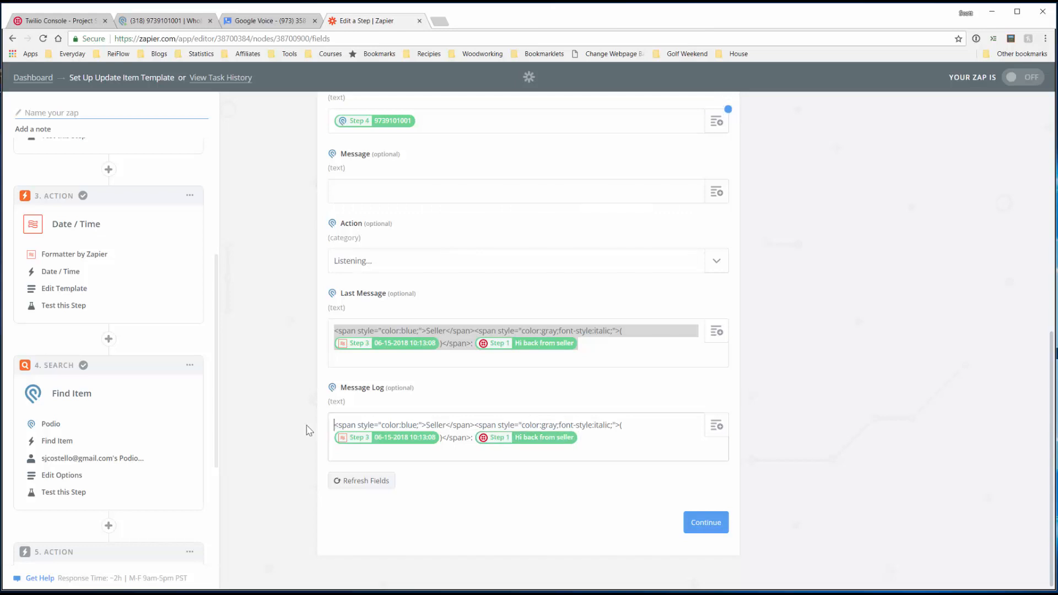
Check the message log in the Podio SMS item and insert an empty line above the Seller markup in Message Log
{"action": "left_click", "coordinate": [190, 21]}
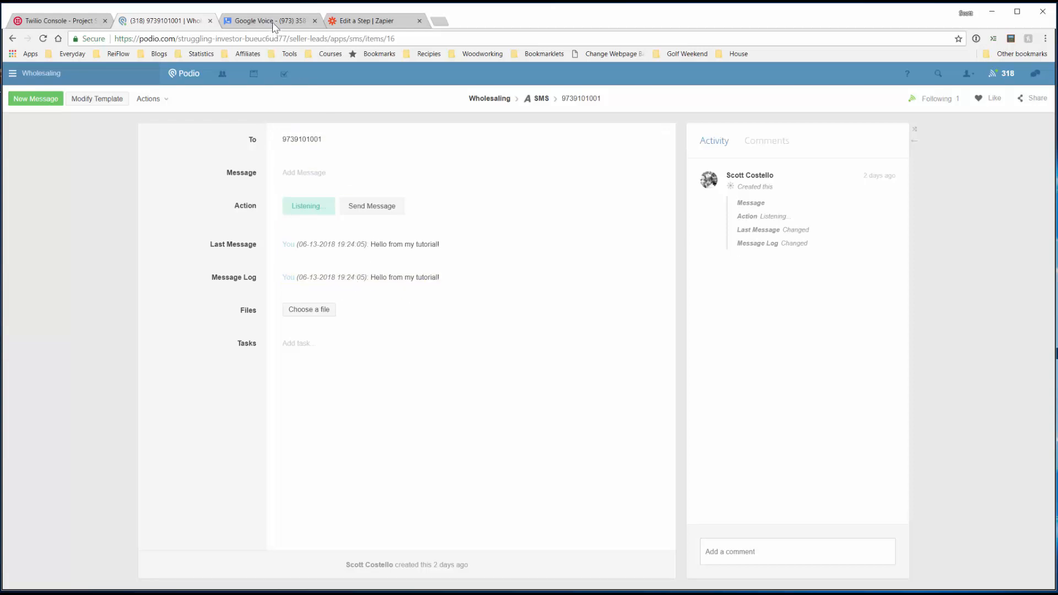
{"action": "left_click", "coordinate": [360, 21]}
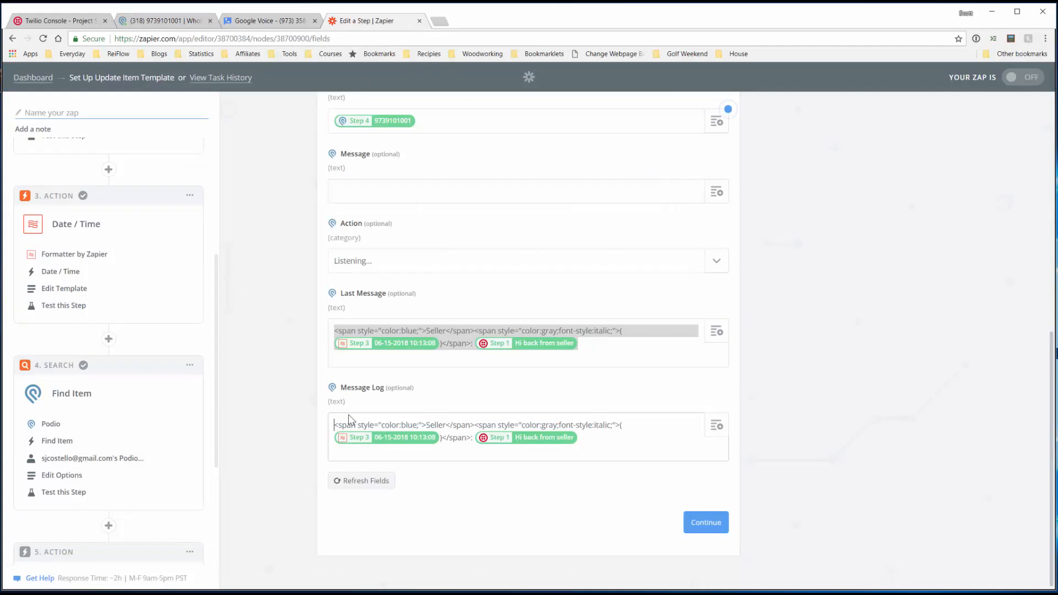
{"action": "left_click", "coordinate": [334, 426]}
{"action": "key", "text": "Return"}
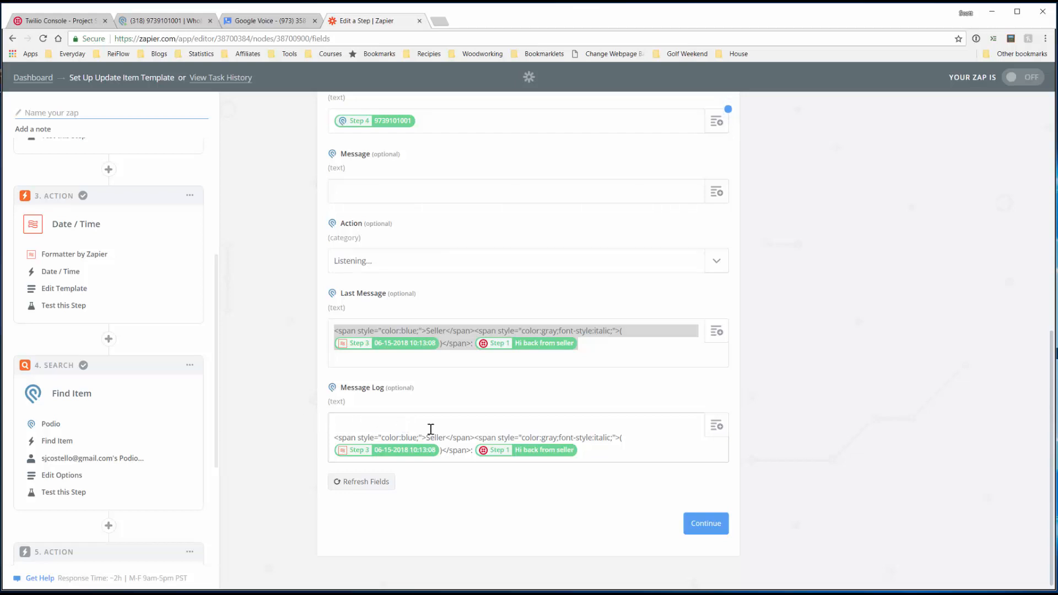
Find the Find Item step's Fields Message Log Value by searching for Field, and insert it on the empty first line of Message Log
{"action": "left_click", "coordinate": [716, 427]}
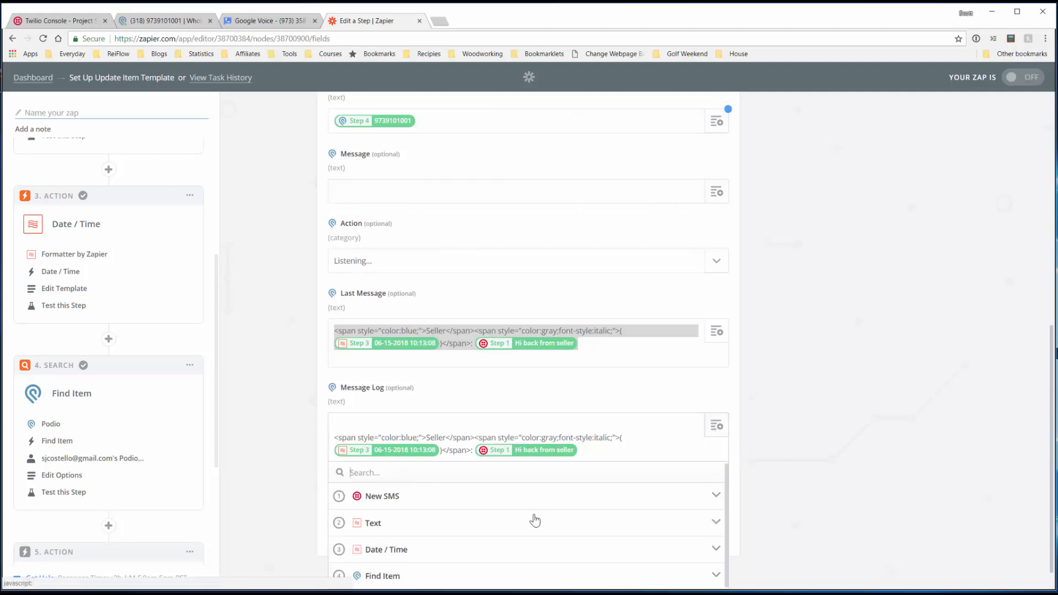
{"action": "scroll", "coordinate": [739, 501], "scroll_direction": "down", "scroll_amount": 1}
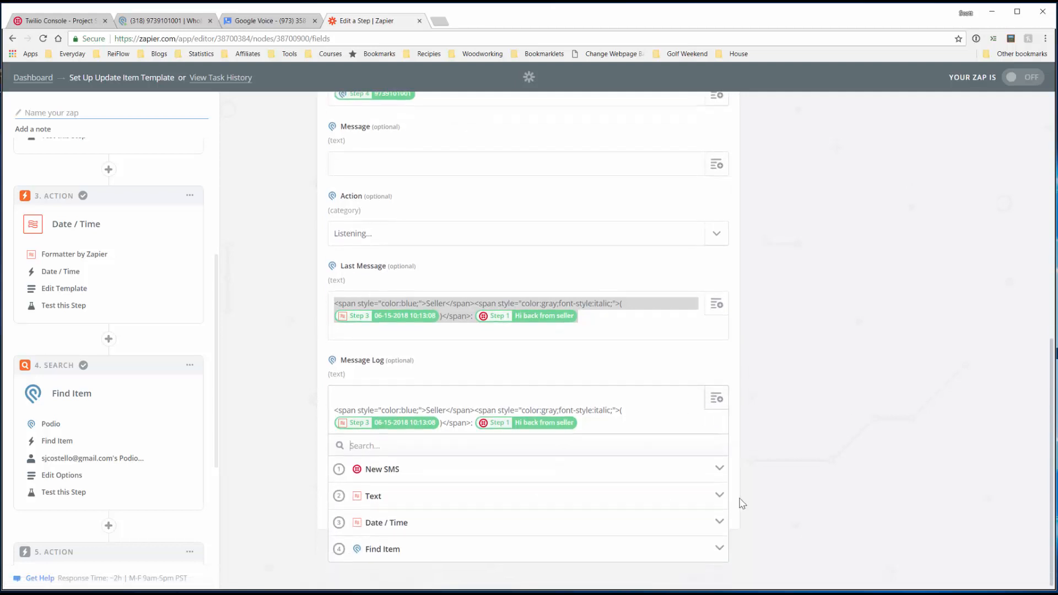
{"action": "left_click", "coordinate": [573, 548]}
{"action": "scroll", "coordinate": [567, 525], "scroll_direction": "down", "scroll_amount": 3}
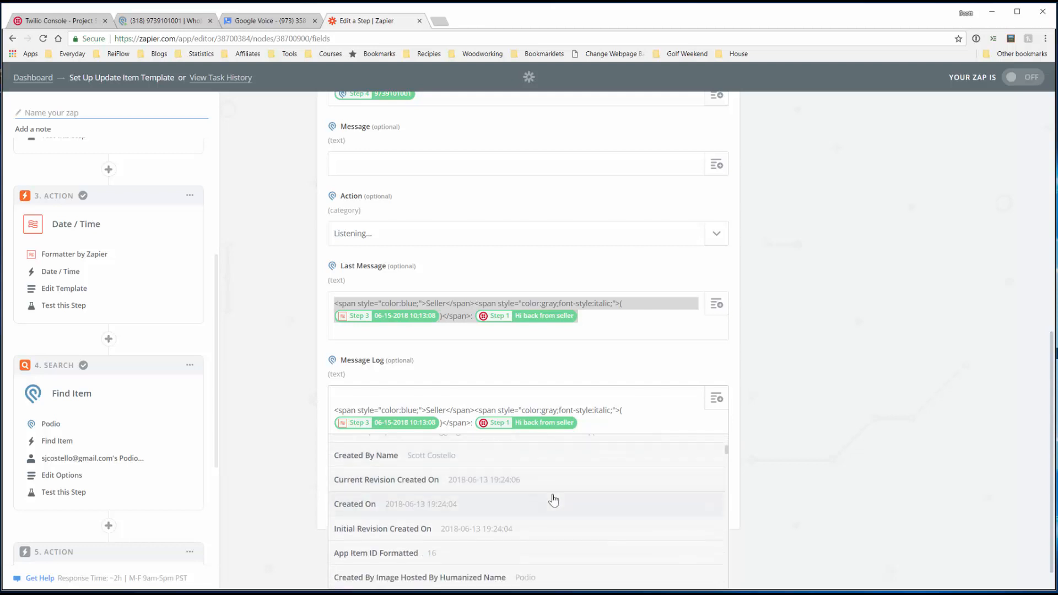
{"action": "scroll", "coordinate": [551, 499], "scroll_direction": "up", "scroll_amount": 5}
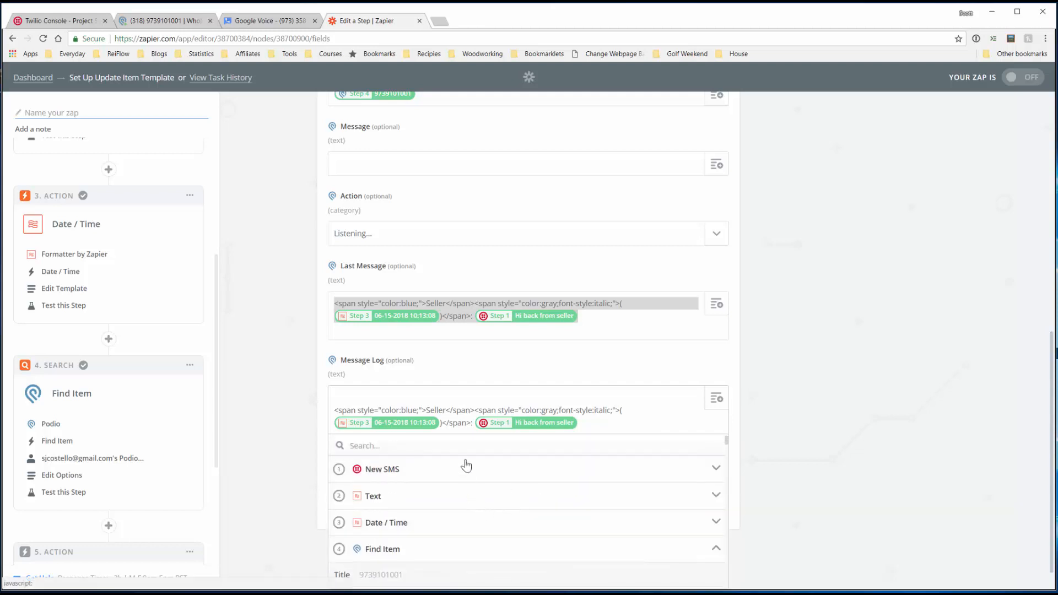
{"action": "left_click", "coordinate": [466, 448]}
{"action": "type", "text": "Field"}
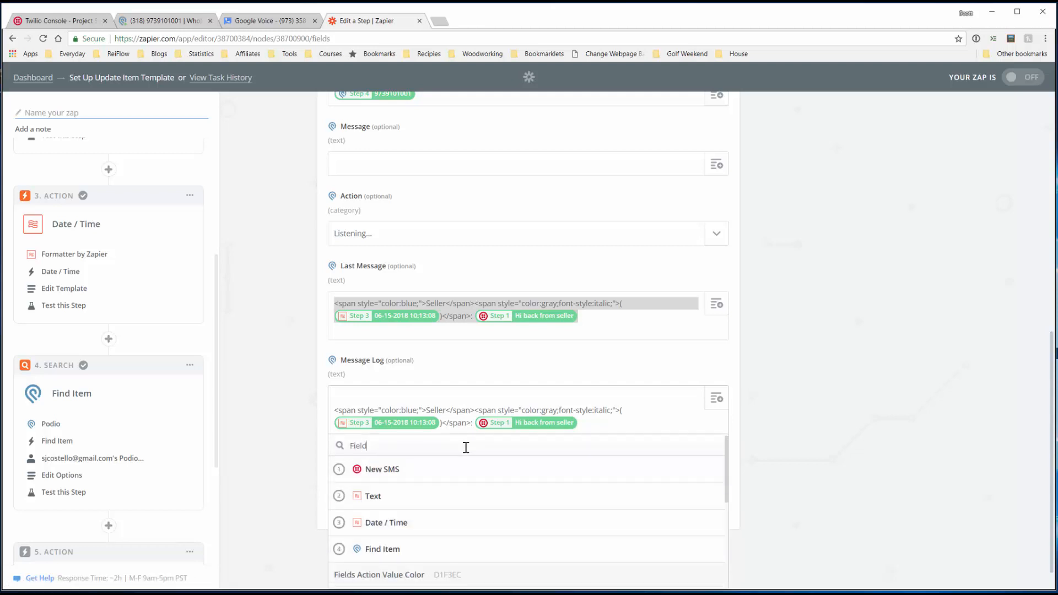
{"action": "scroll", "coordinate": [516, 518], "scroll_direction": "down", "scroll_amount": 4}
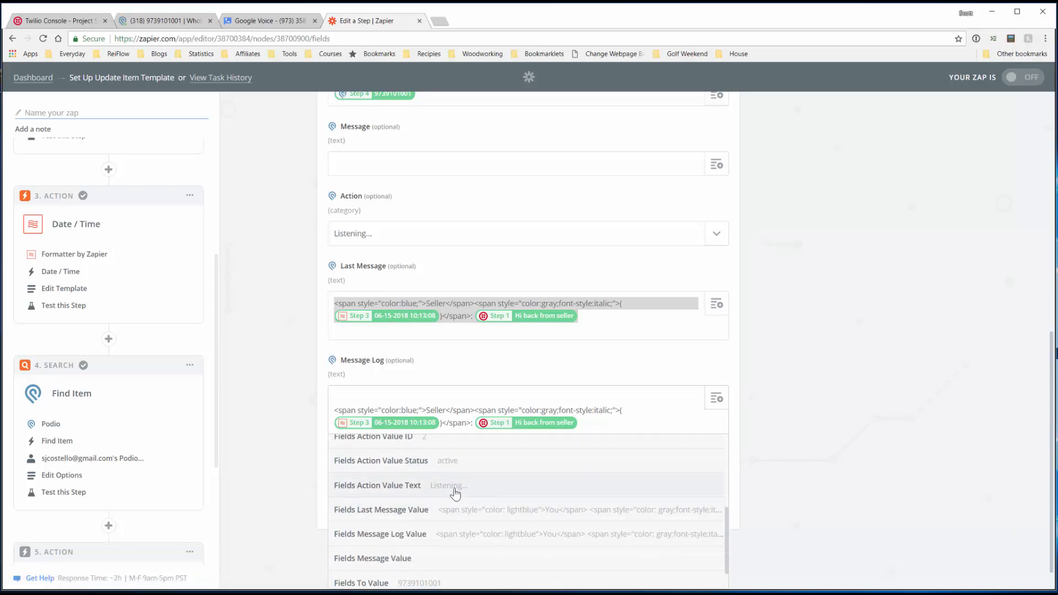
{"action": "left_click", "coordinate": [396, 539]}
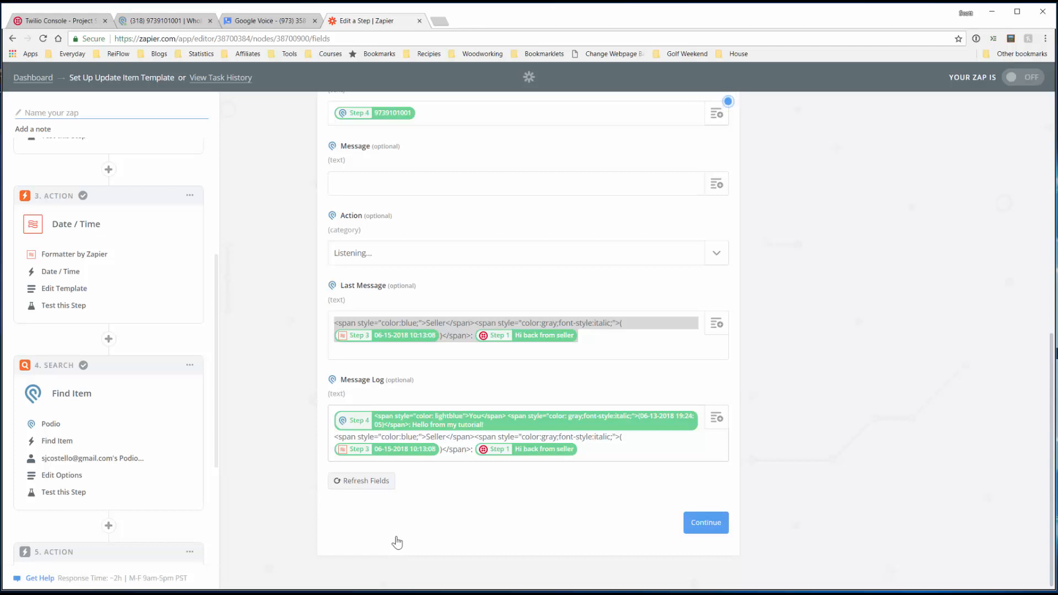
Add <br/> between the existing log value and the Seller markup in Message Log, and continue to the step's test
{"action": "type", "text": "<"}
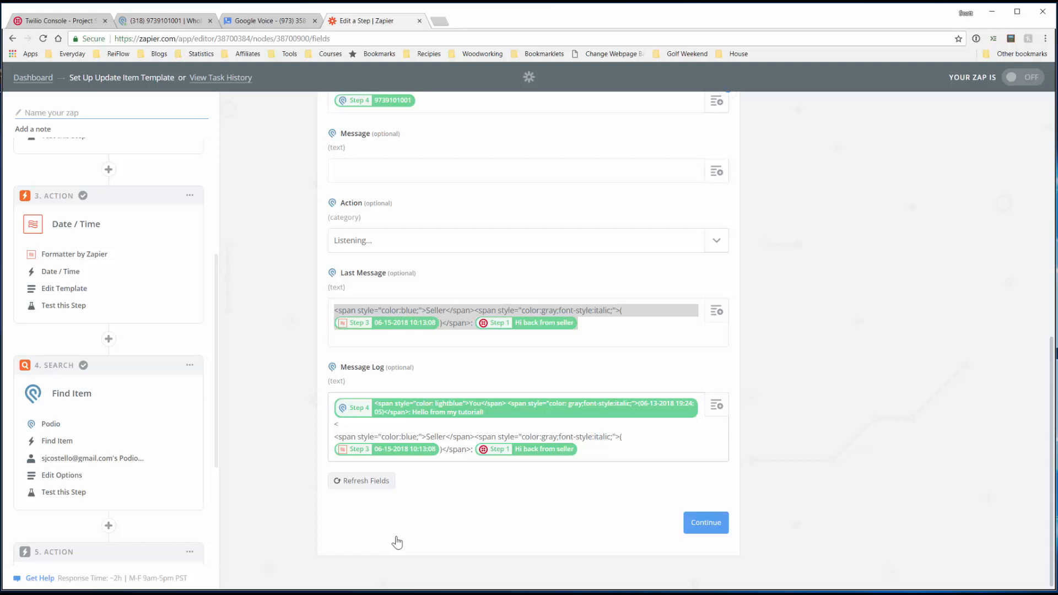
{"action": "type", "text": "br/>"}
{"action": "left_click", "coordinate": [699, 529]}
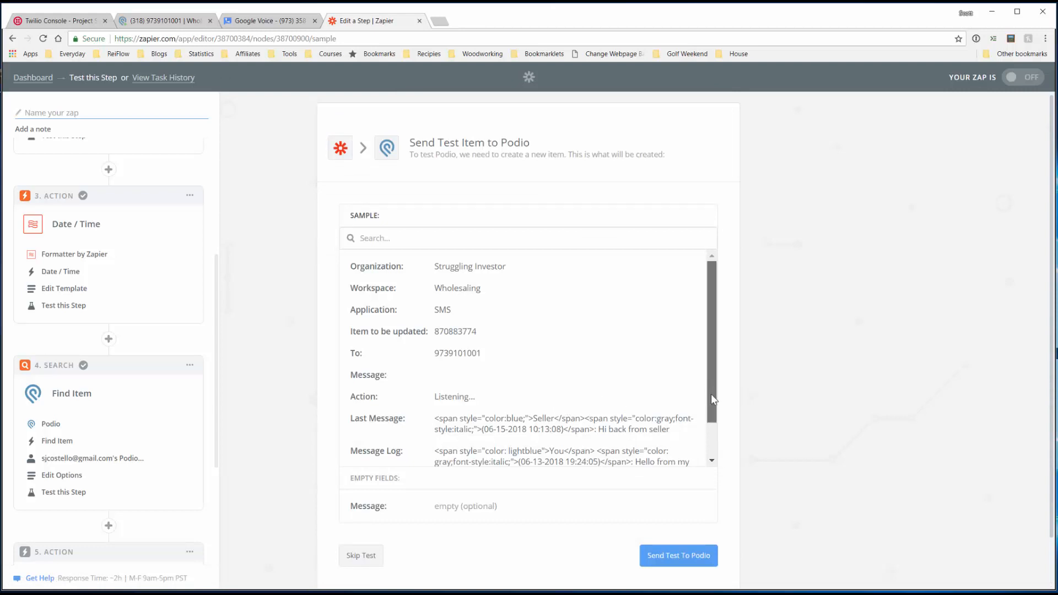
Review the sample's Last Message and Message Log against the Google Voice conversation, and send the test to Podio
{"action": "scroll", "coordinate": [711, 395], "scroll_direction": "down", "scroll_amount": 1}
{"action": "scroll", "coordinate": [710, 392], "scroll_direction": "up", "scroll_amount": 1}
{"action": "scroll", "coordinate": [707, 380], "scroll_direction": "down", "scroll_amount": 1}
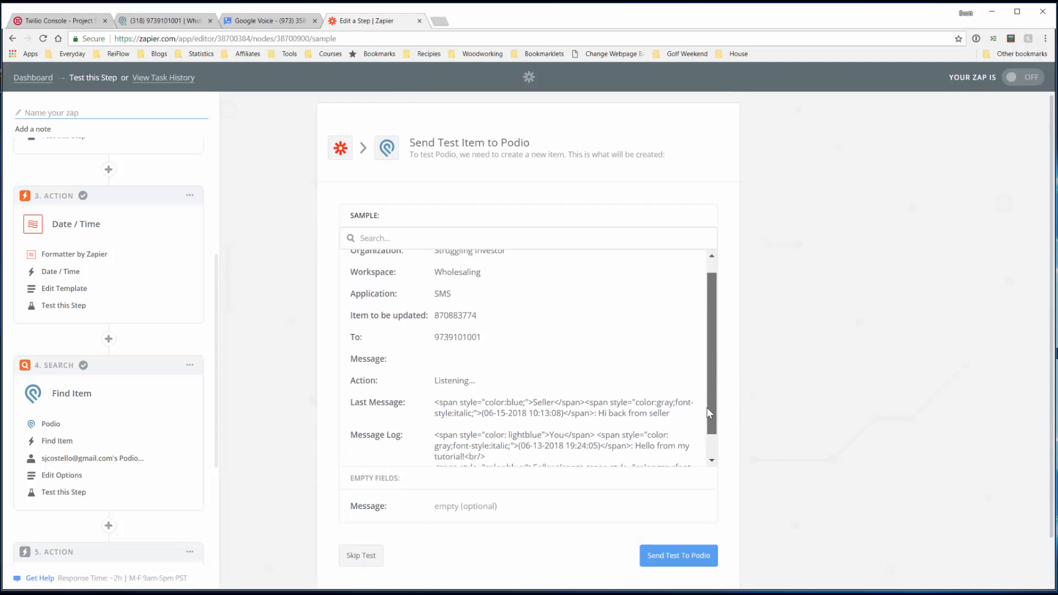
{"action": "scroll", "coordinate": [709, 388], "scroll_direction": "up", "scroll_amount": 1}
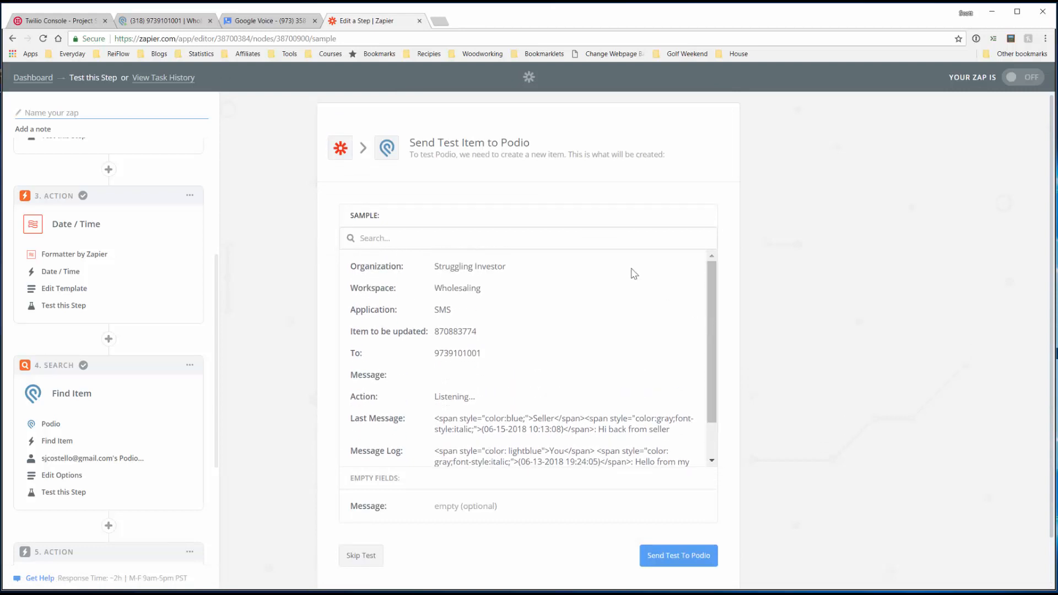
{"action": "left_click", "coordinate": [272, 21]}
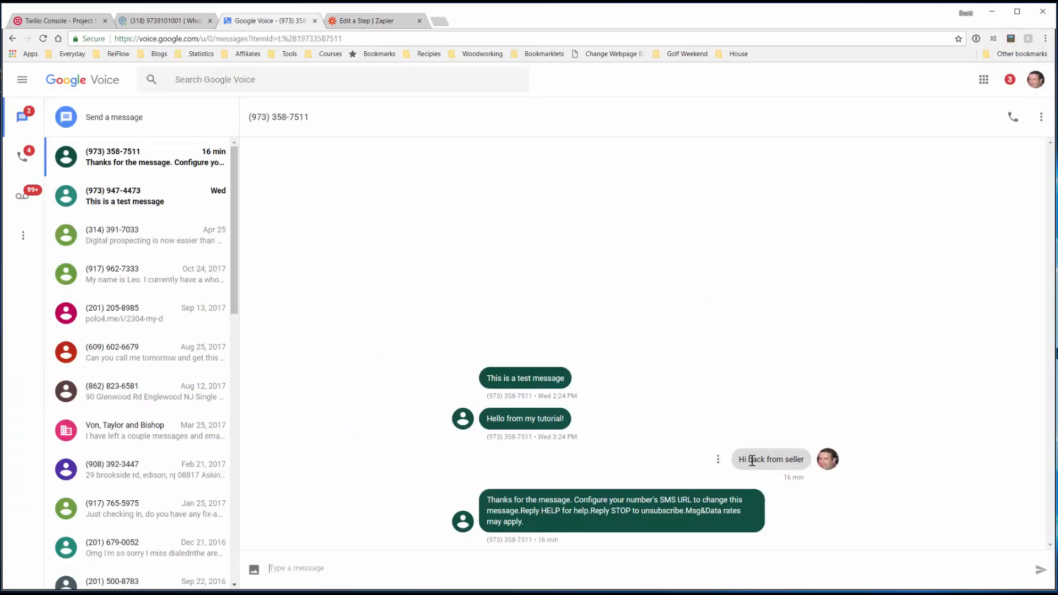
{"action": "left_click", "coordinate": [358, 22]}
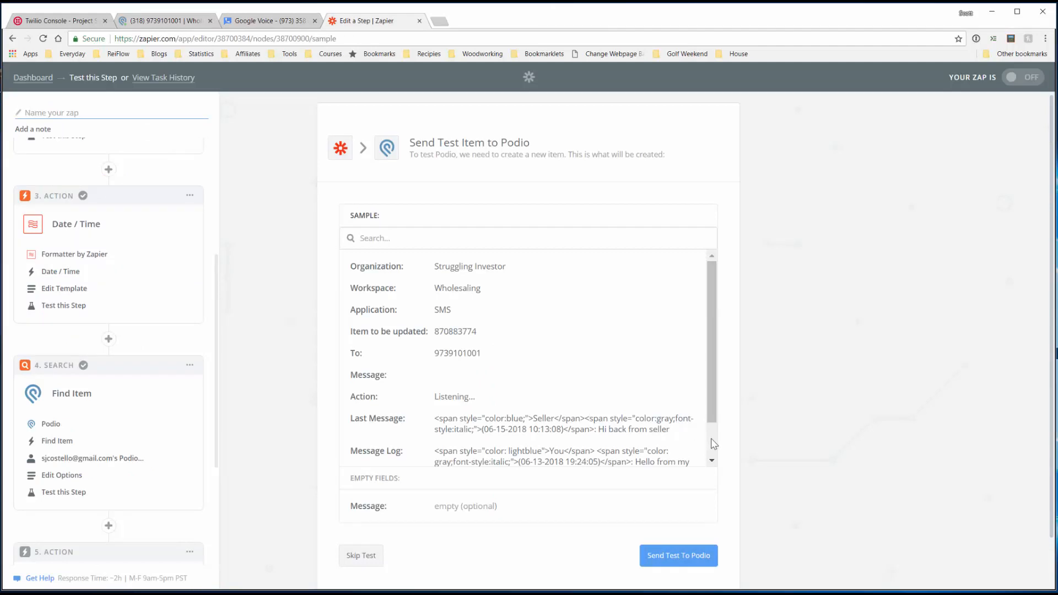
{"action": "scroll", "coordinate": [714, 444], "scroll_direction": "down", "scroll_amount": 1}
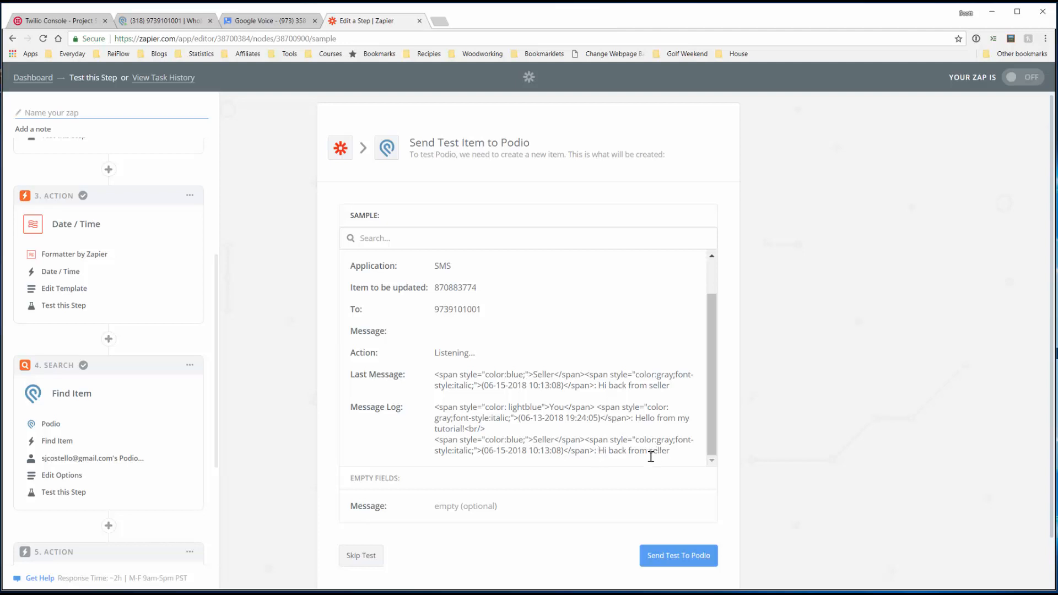
{"action": "left_click", "coordinate": [656, 562]}
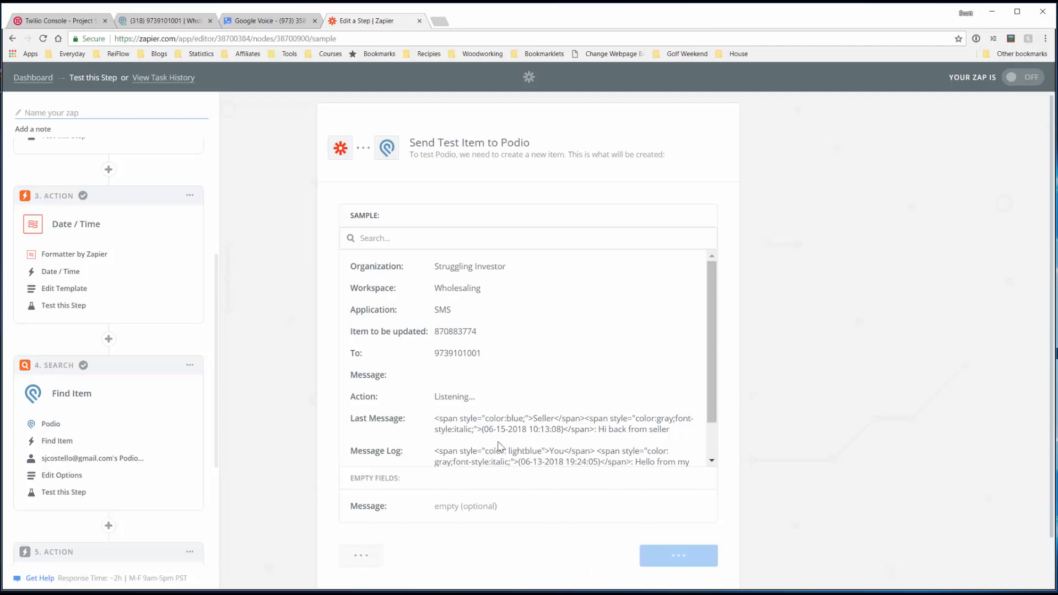
Reload the SMS item in Podio and check its Last Message and Message Log for the test reply
{"action": "left_click", "coordinate": [178, 24]}
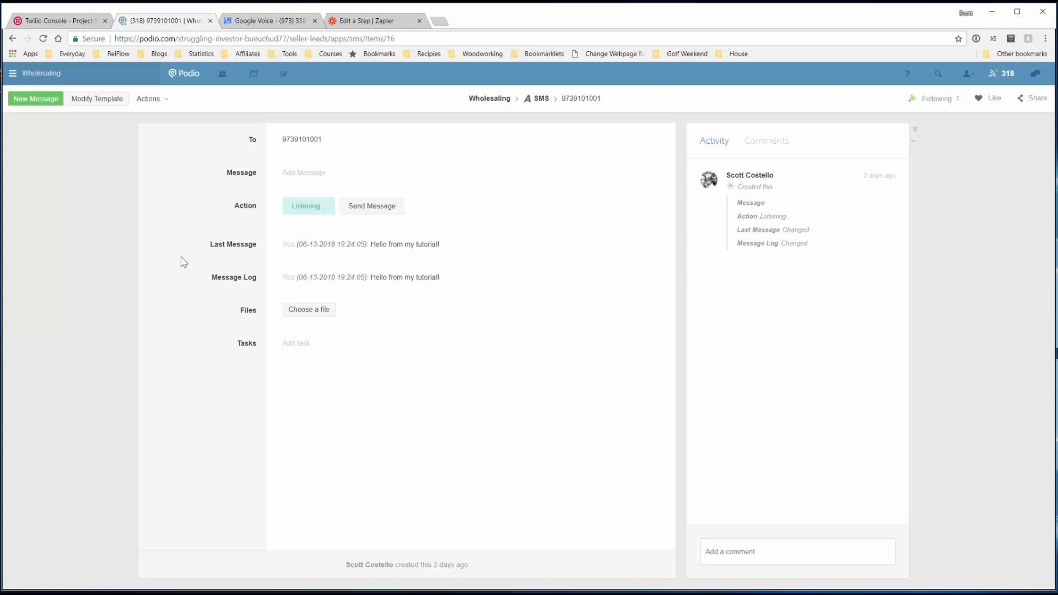
{"action": "left_click", "coordinate": [42, 38]}
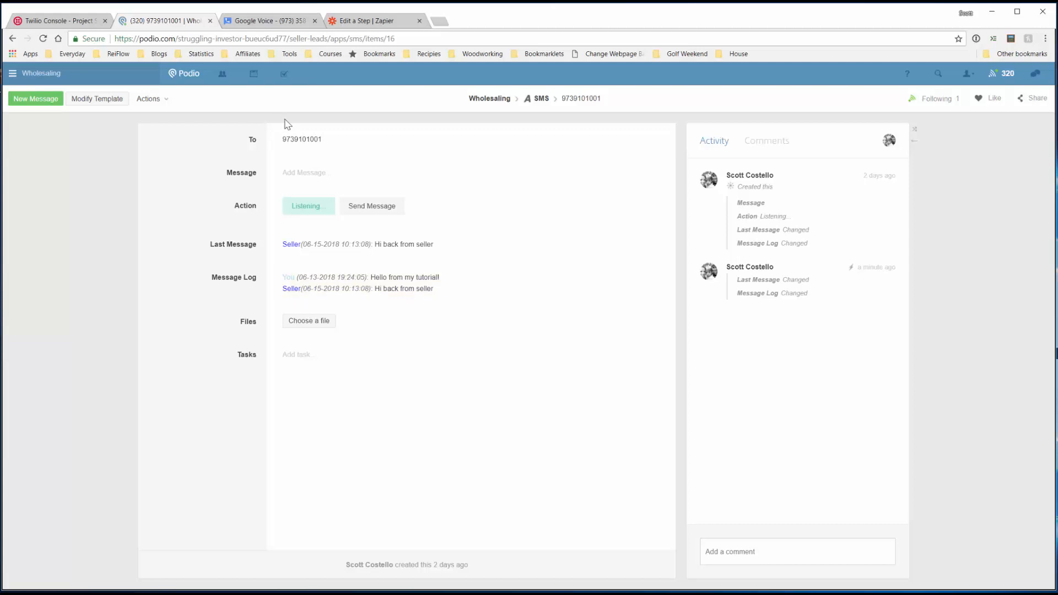
Finish the Zap setup in Zapier, naming the Zap "Tutorial - SMS Response" and turning it on
{"action": "left_click", "coordinate": [367, 22]}
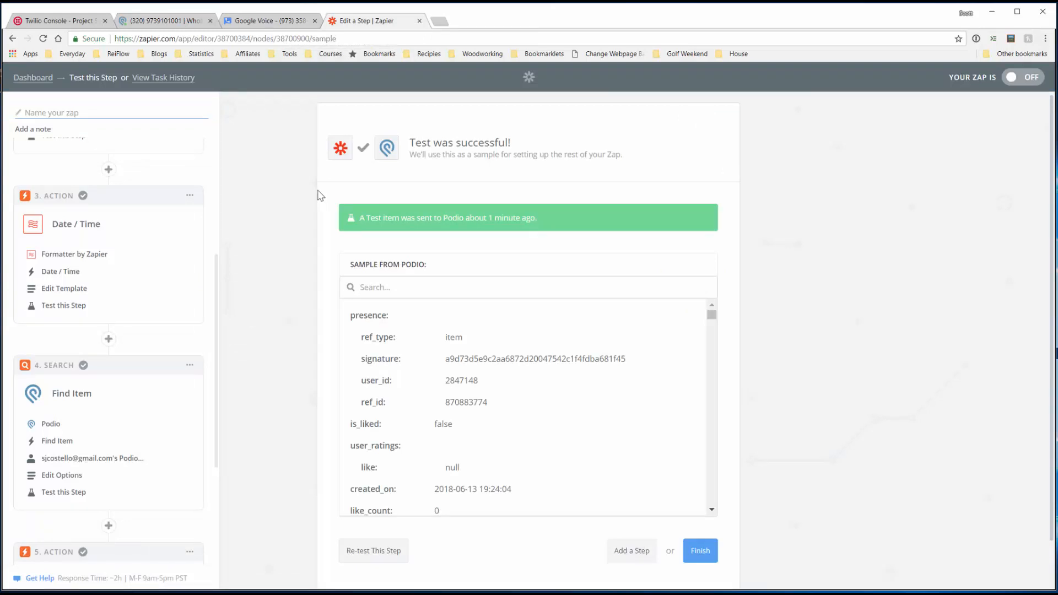
{"action": "left_click", "coordinate": [709, 554]}
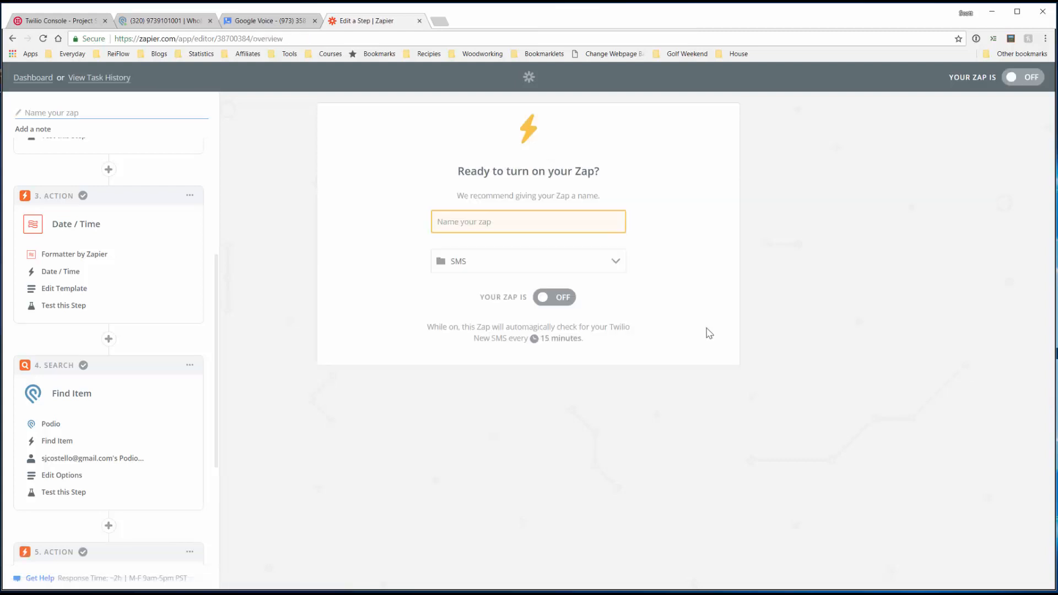
{"action": "left_click", "coordinate": [547, 222]}
{"action": "type", "text": "SMS "}
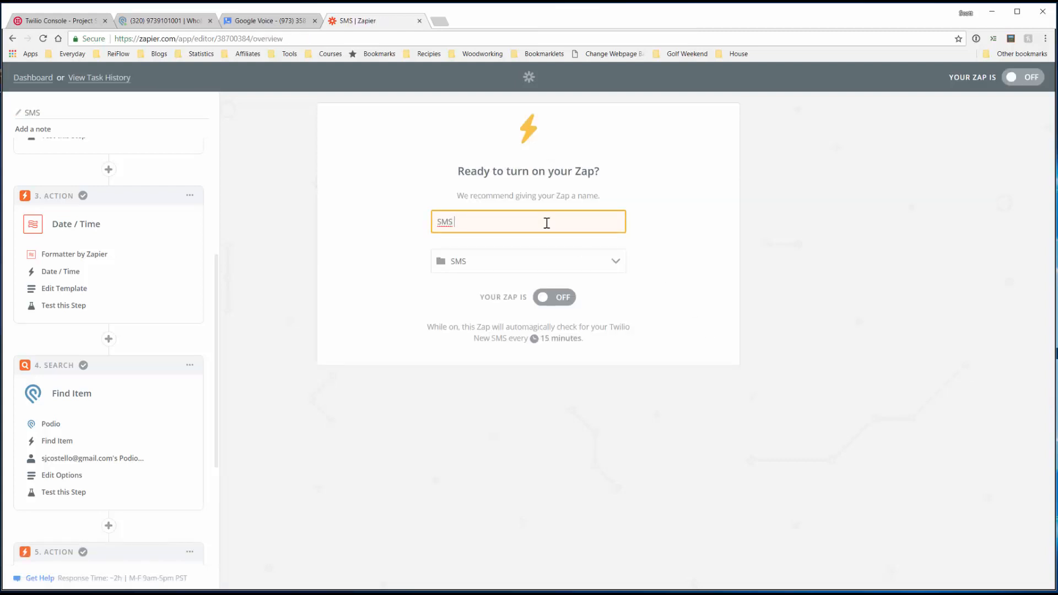
{"action": "type", "text": "Response"}
{"action": "type", "text": "Tutorial -"}
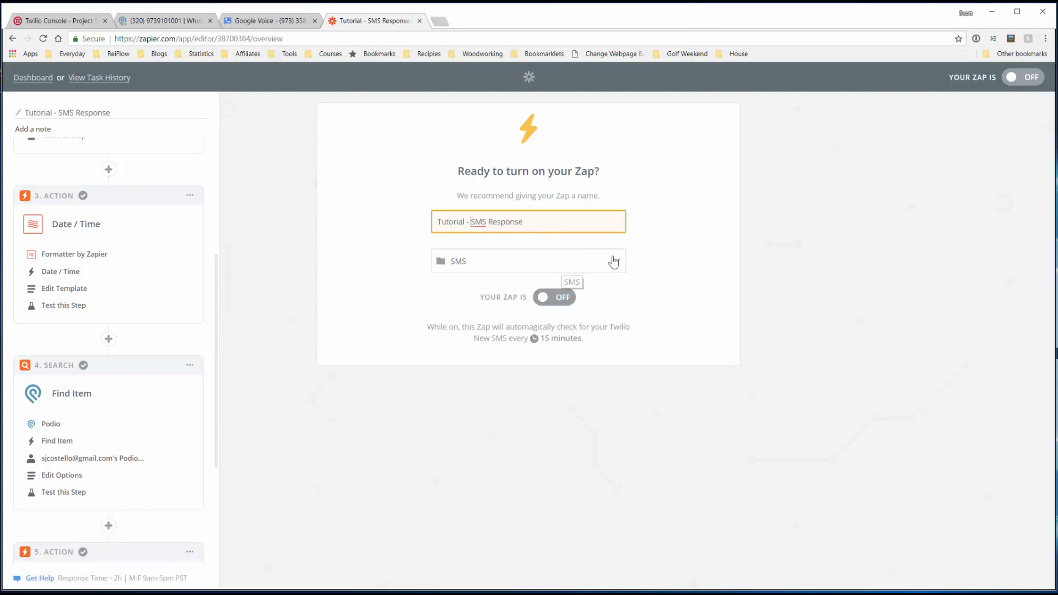
{"action": "left_click", "coordinate": [554, 298]}
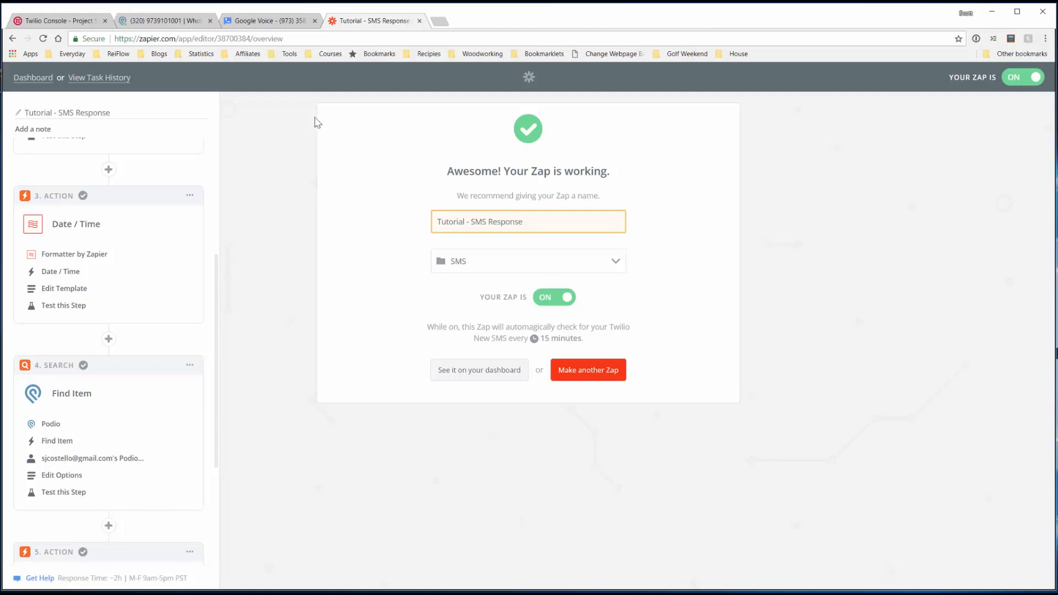
Switch to Google Voice and send the reply "This is another response from the seller" in the open conversation
{"action": "left_click", "coordinate": [258, 24]}
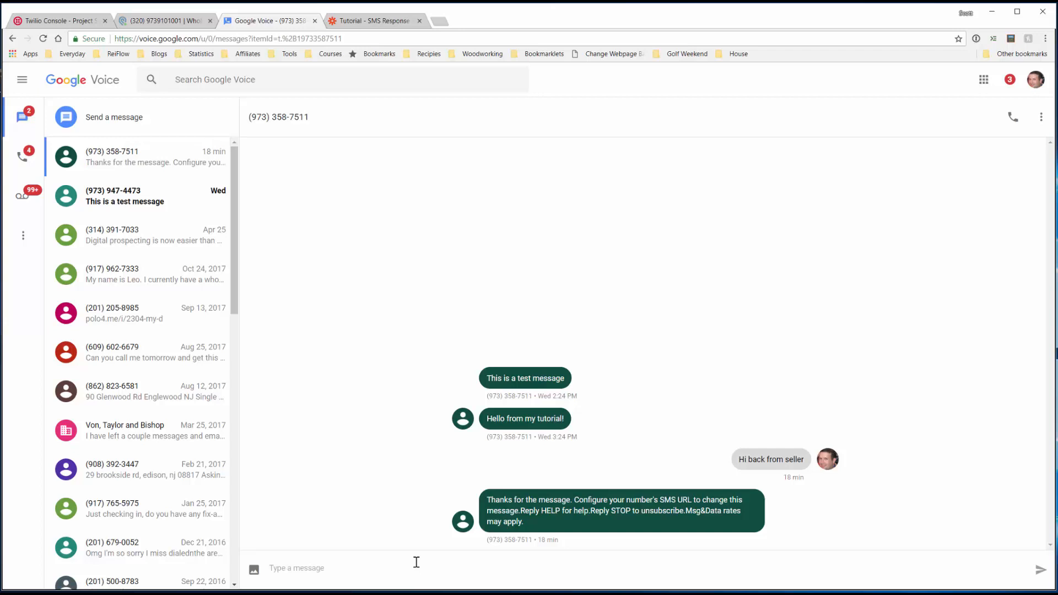
{"action": "type", "text": "This is another response from the selle"}
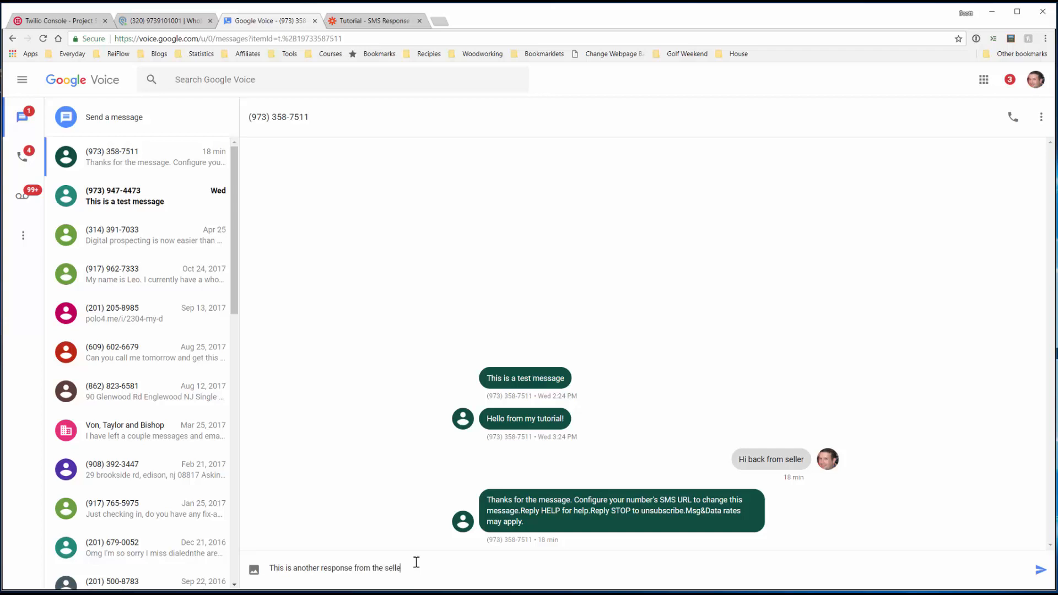
{"action": "type", "text": "r"}
{"action": "key", "text": "Return"}
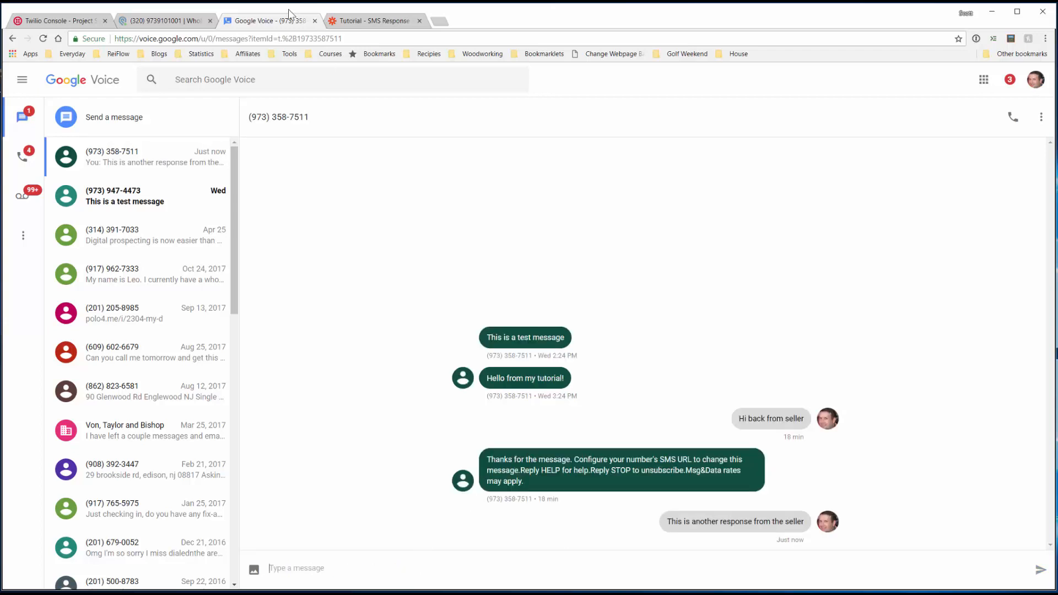
Check the new reply in the Podio SMS item's Last Message and Message Log, and choose the Send Message action
{"action": "left_click", "coordinate": [182, 21]}
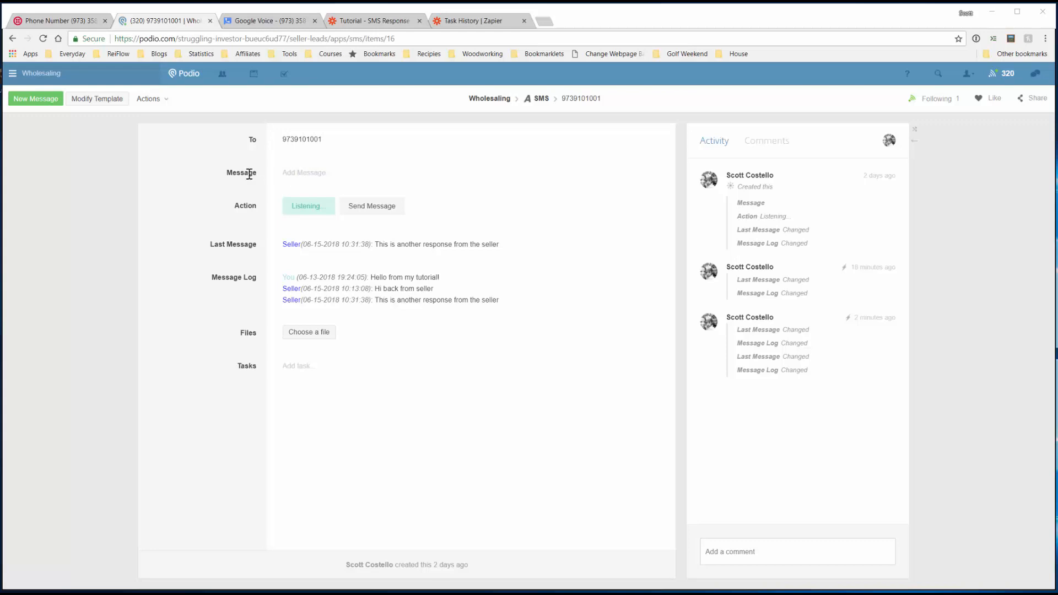
{"action": "left_click", "coordinate": [371, 206]}
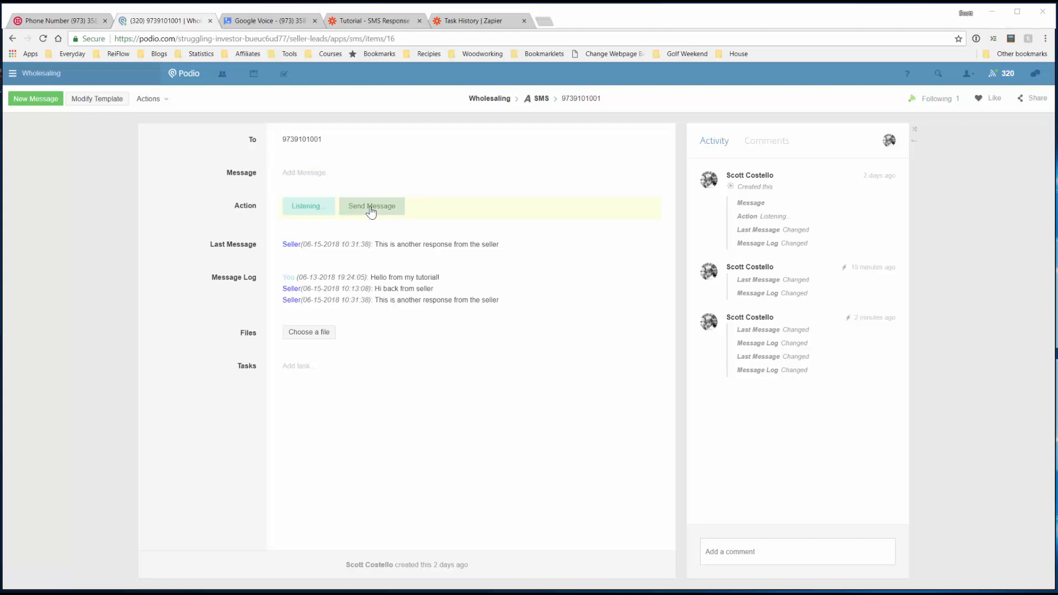